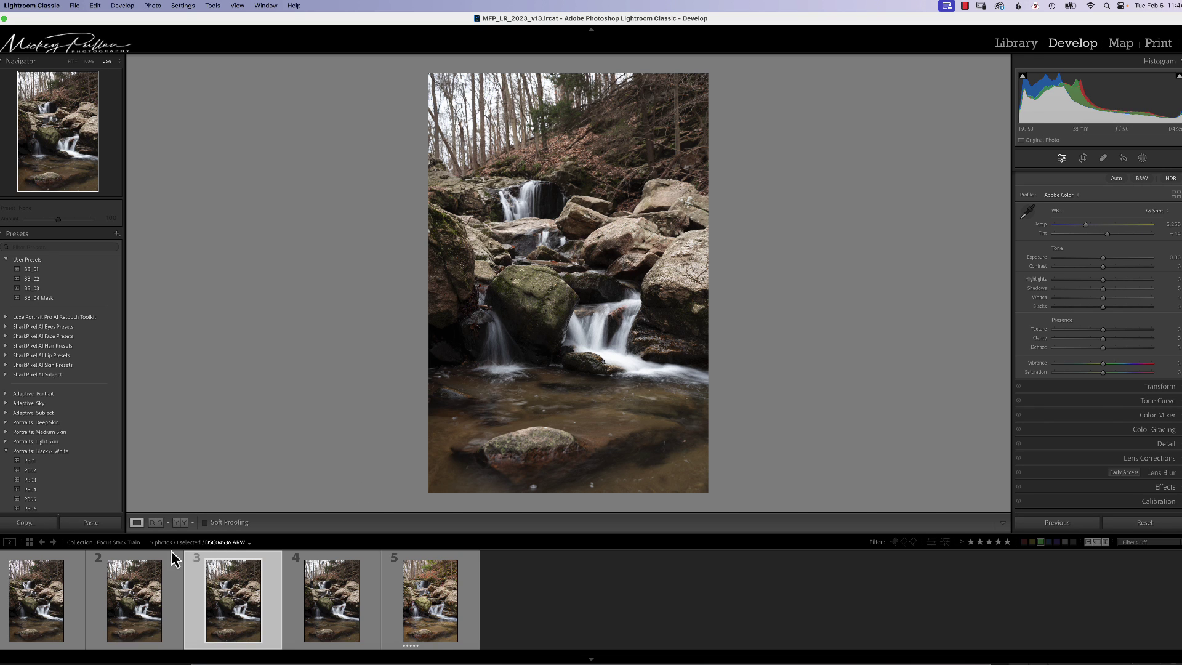
- On photo 1, raise Exposure to +0.25, add a little contrast and pull Highlights down to −24
click(40, 601)
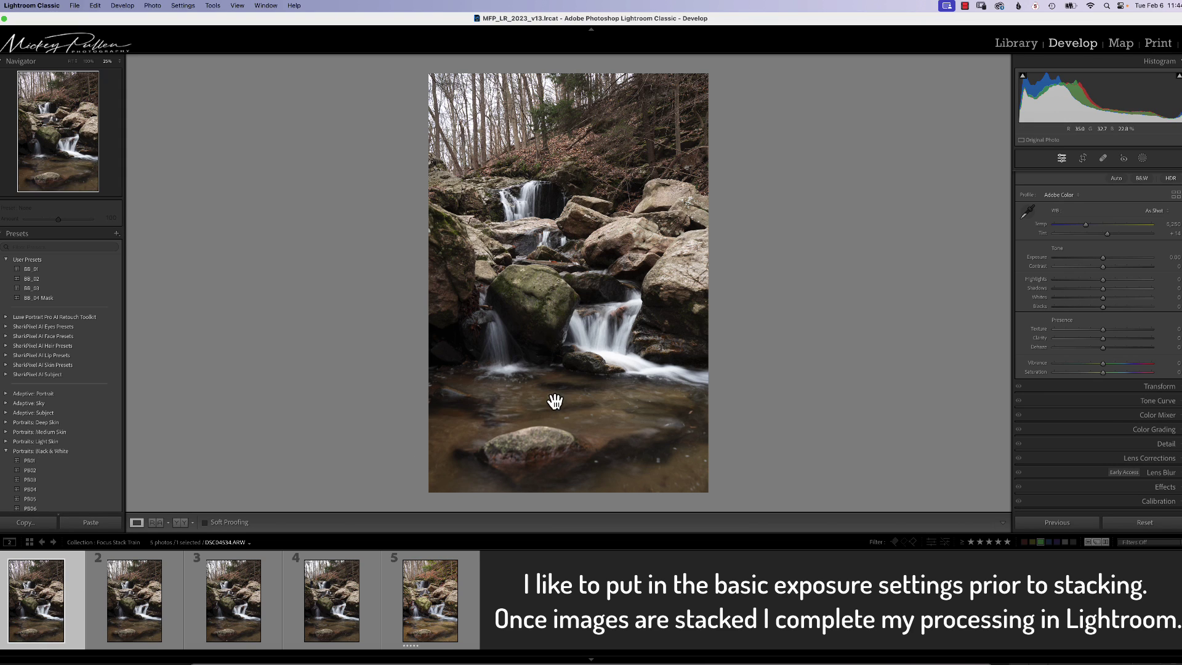
drag(1103, 257, 1098, 274)
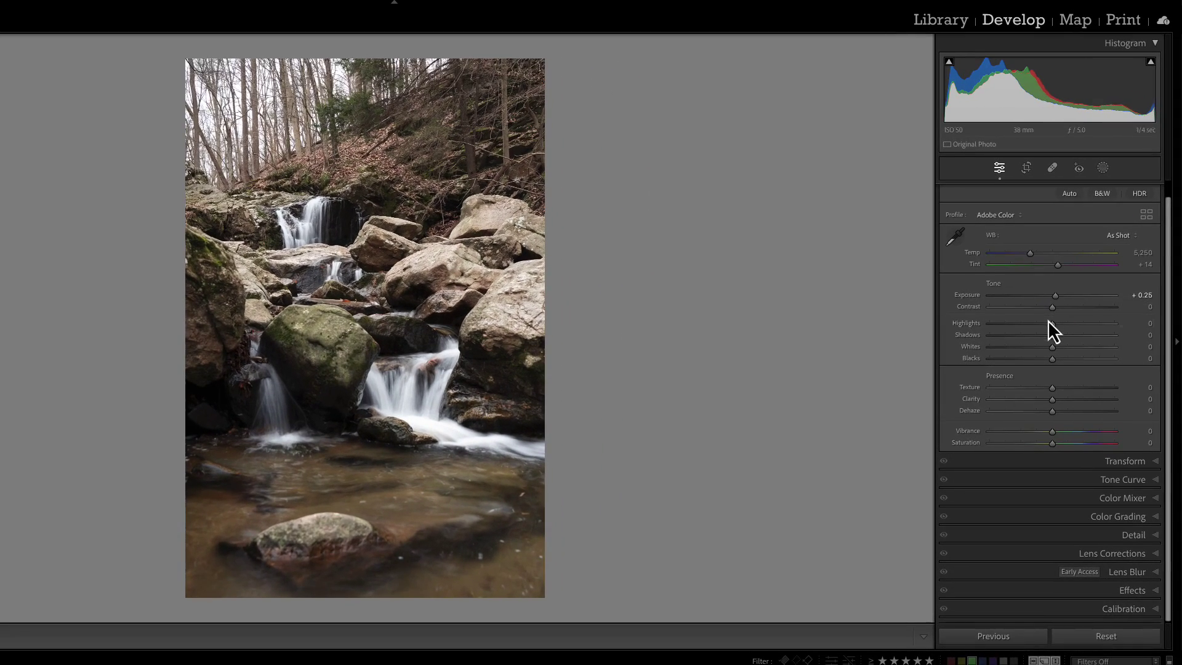
drag(1052, 309, 1052, 326)
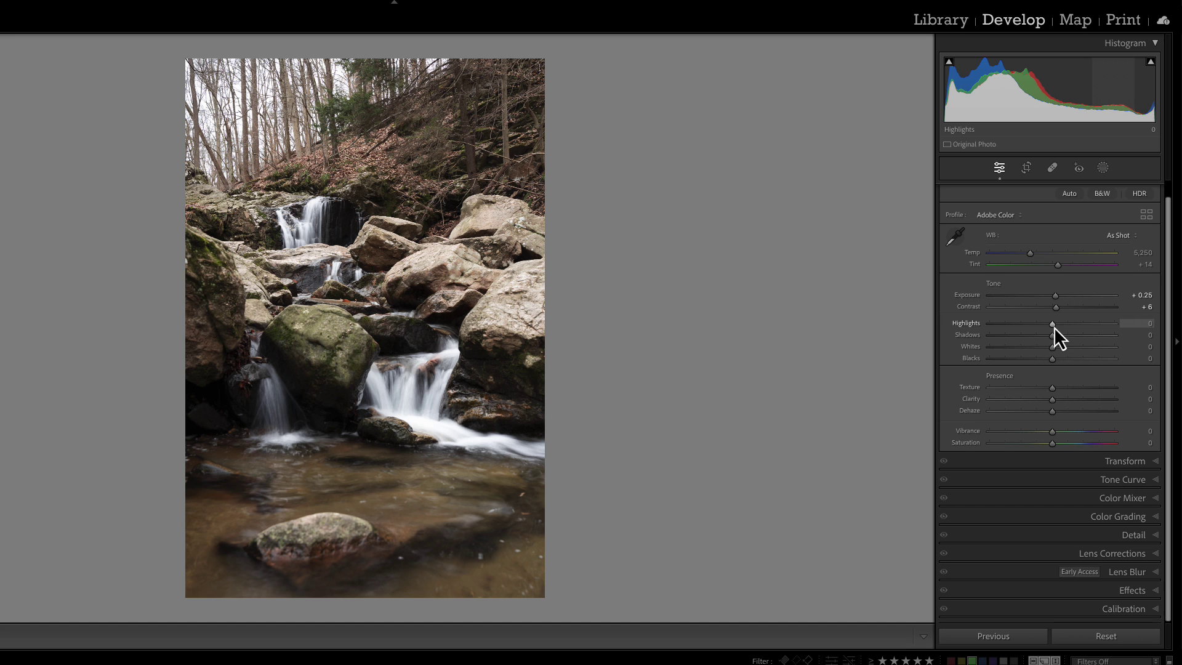
mouse_move(1053, 327)
mouse_down()
mouse_move(1037, 331)
mouse_move(1065, 338)
mouse_up()
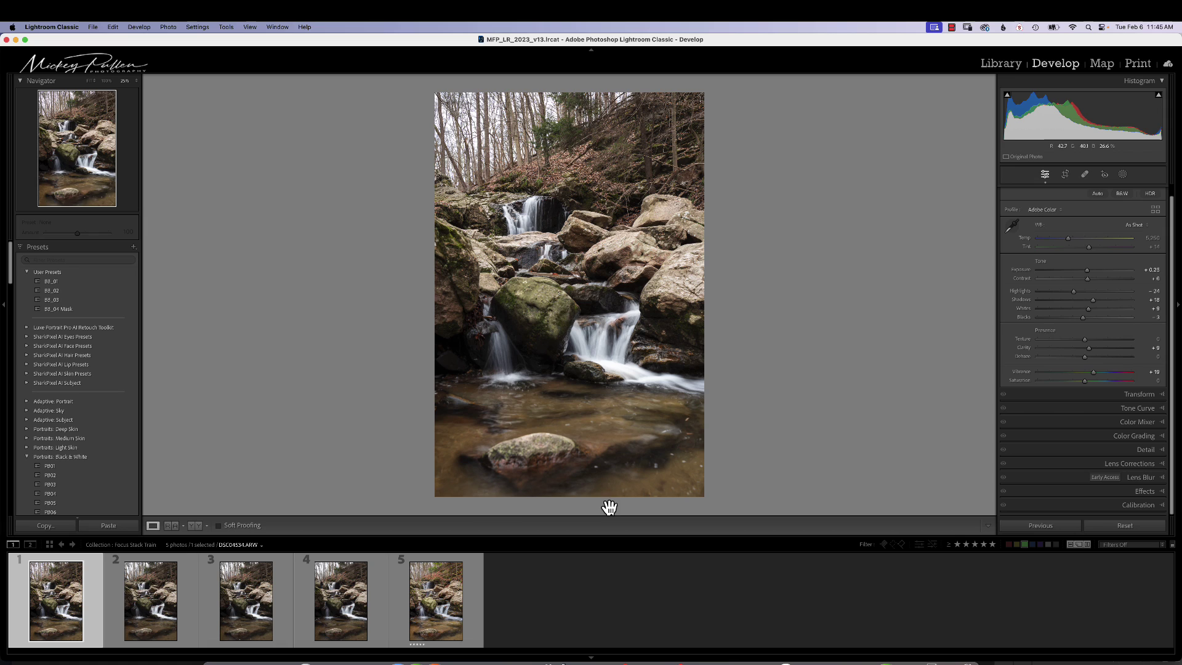
- Copy photo 1's develop settings with Develop Settings > Copy Settings
right_click(59, 590)
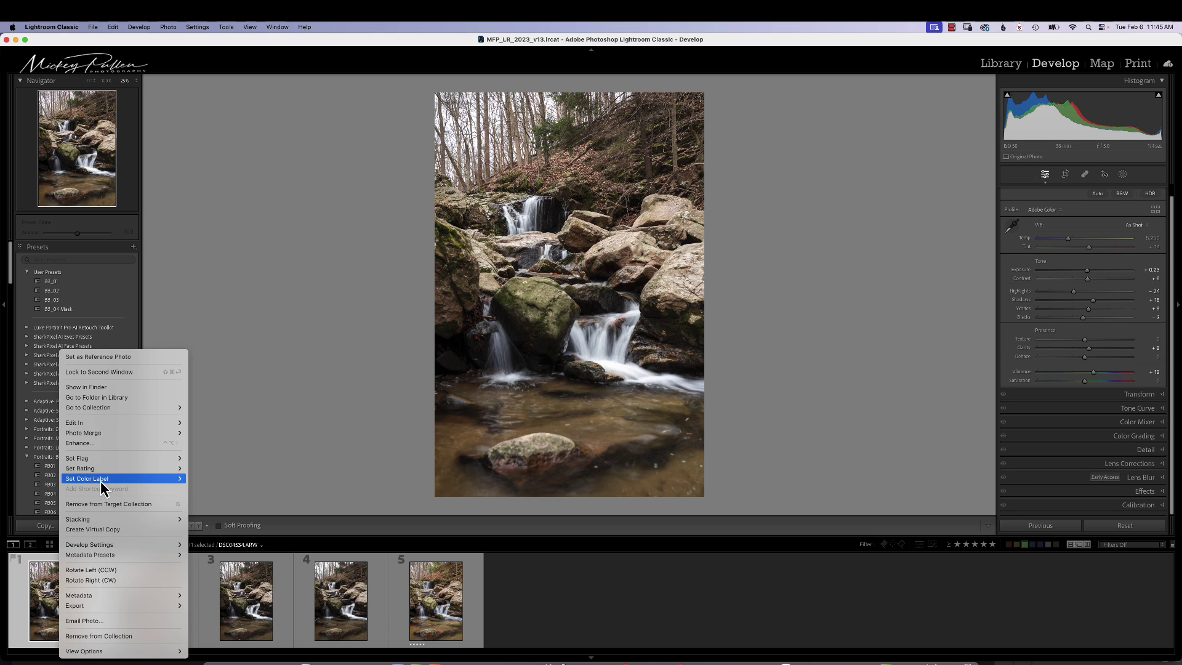
mouse_move(97, 482)
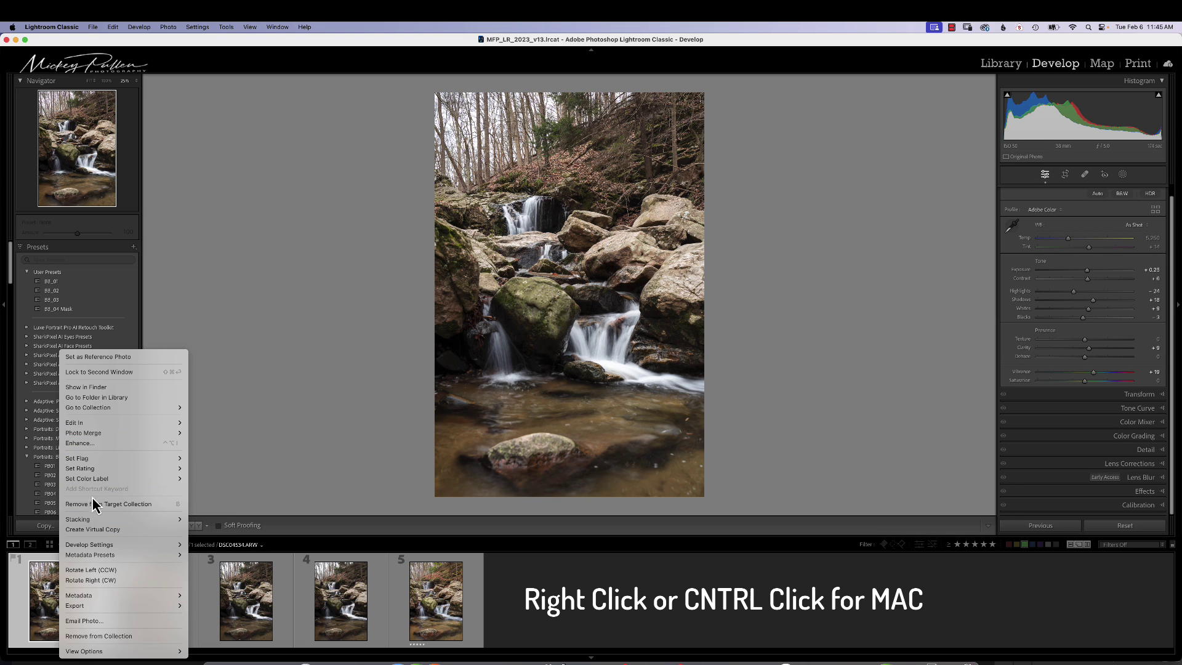
mouse_move(98, 545)
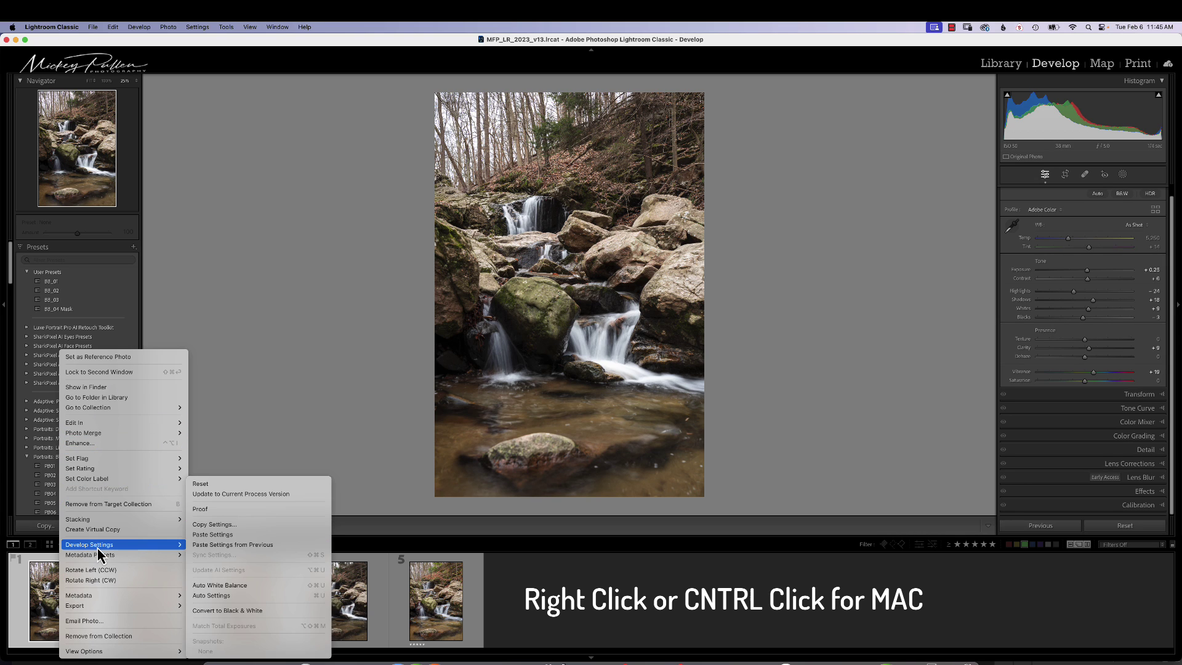
click(223, 526)
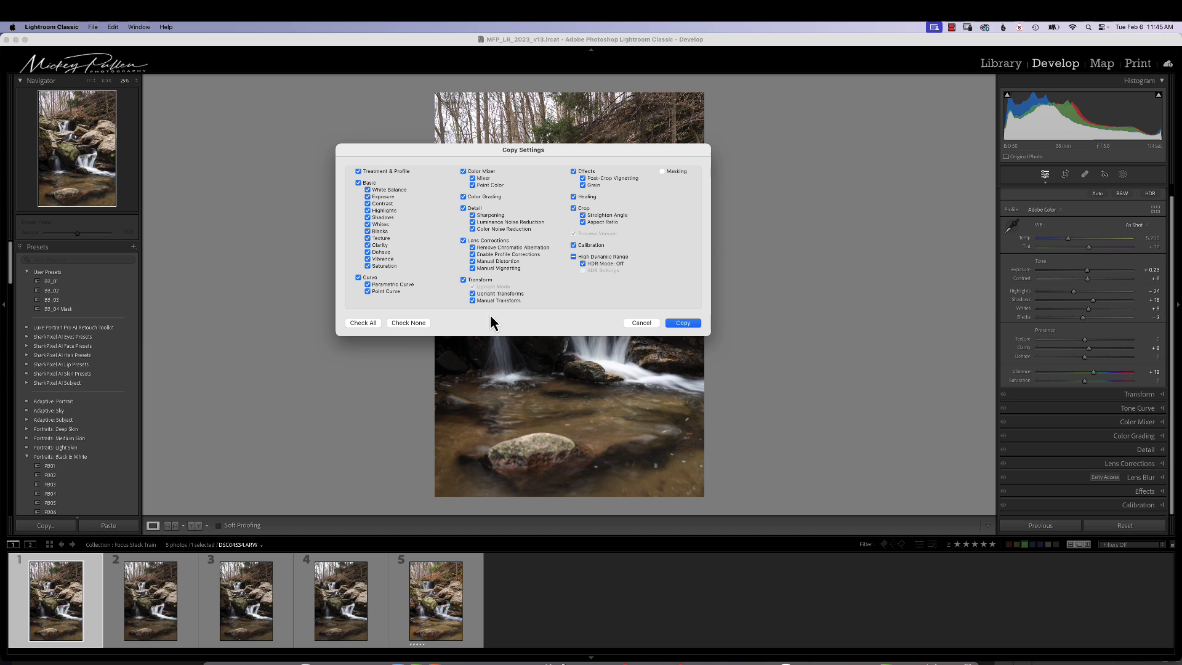
click(683, 323)
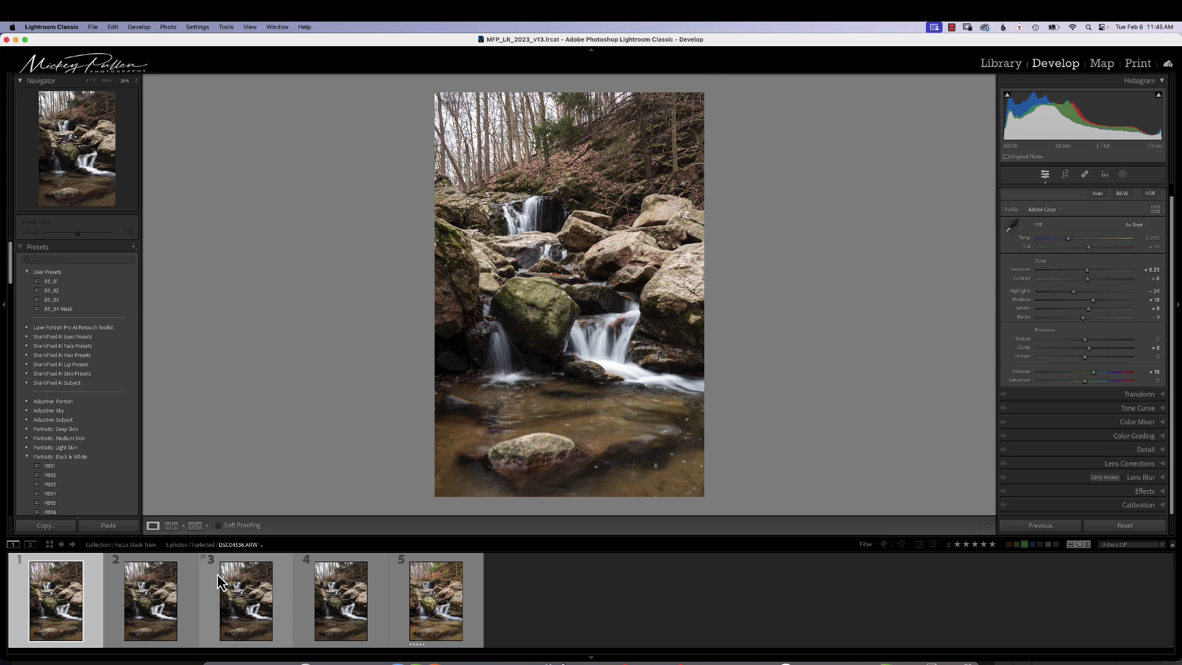
- Select photos 2, 3 and 4 and paste the copied settings onto them
click(176, 602)
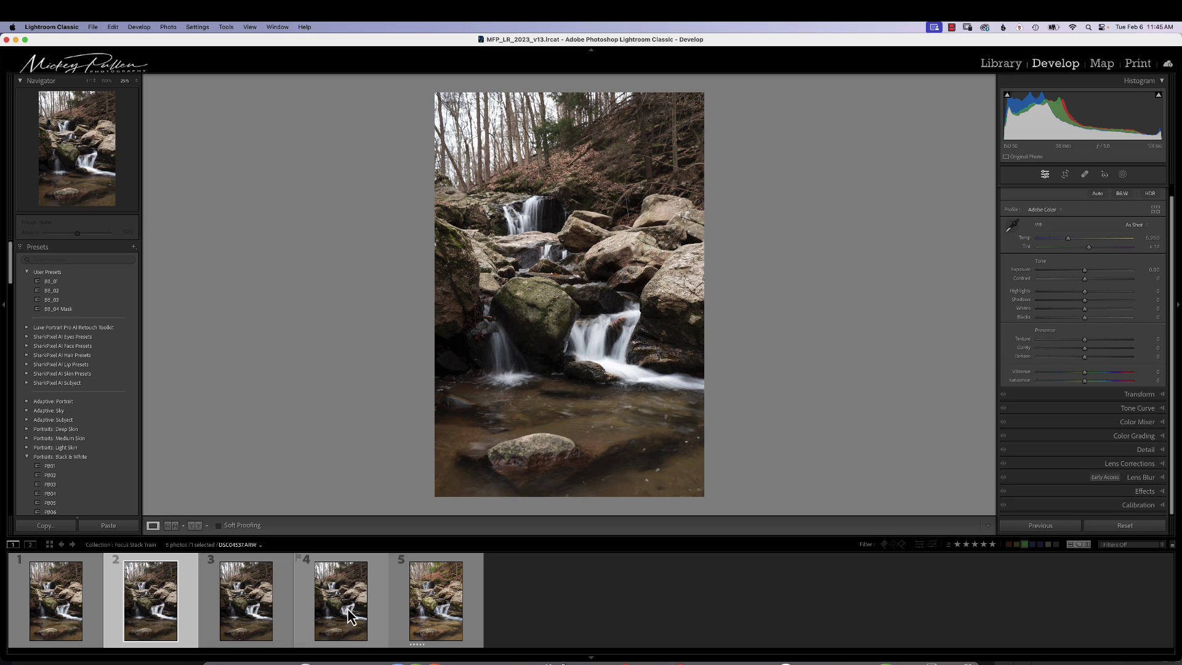
shift+click(378, 605)
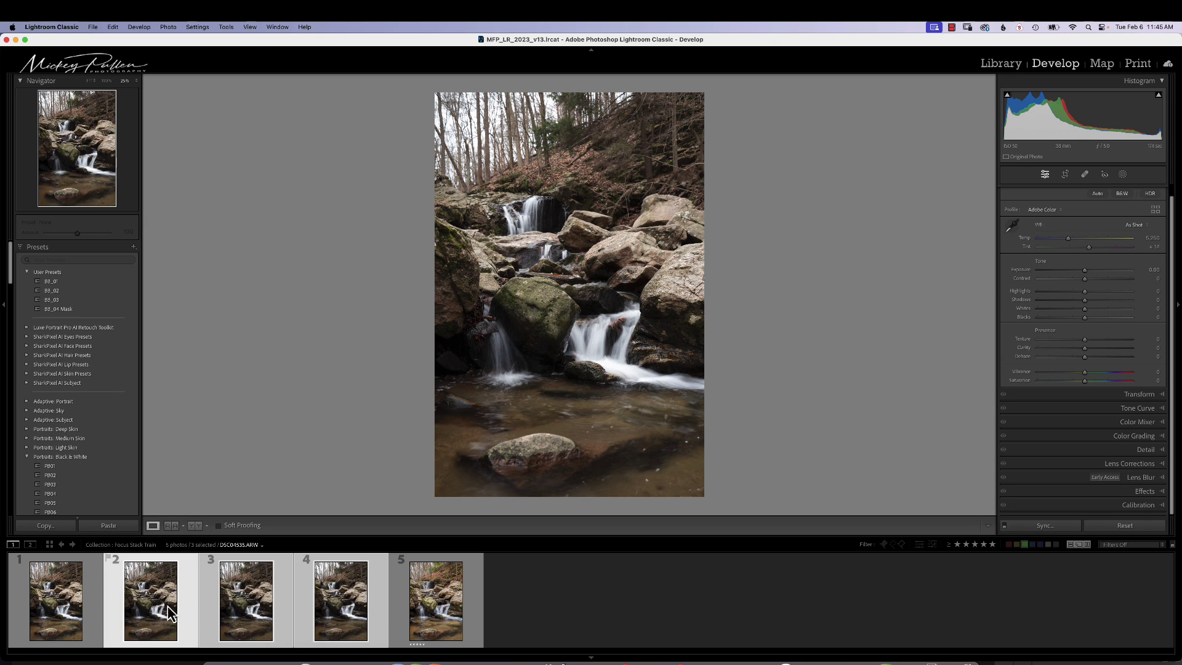
click(188, 611)
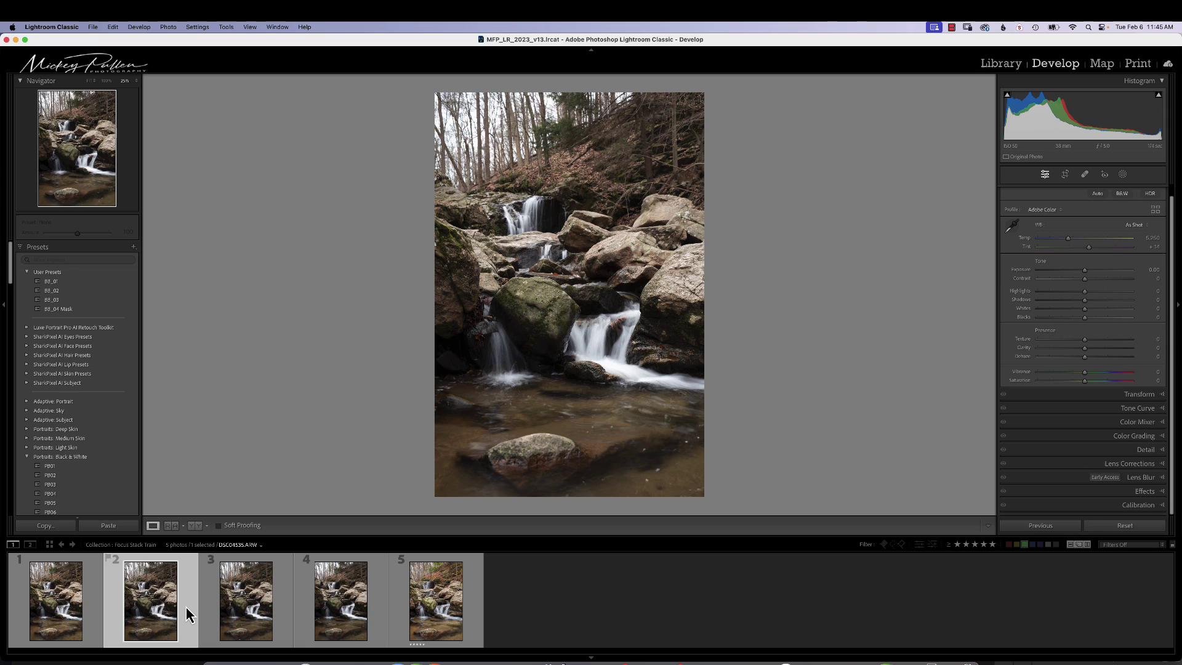
shift+click(259, 609)
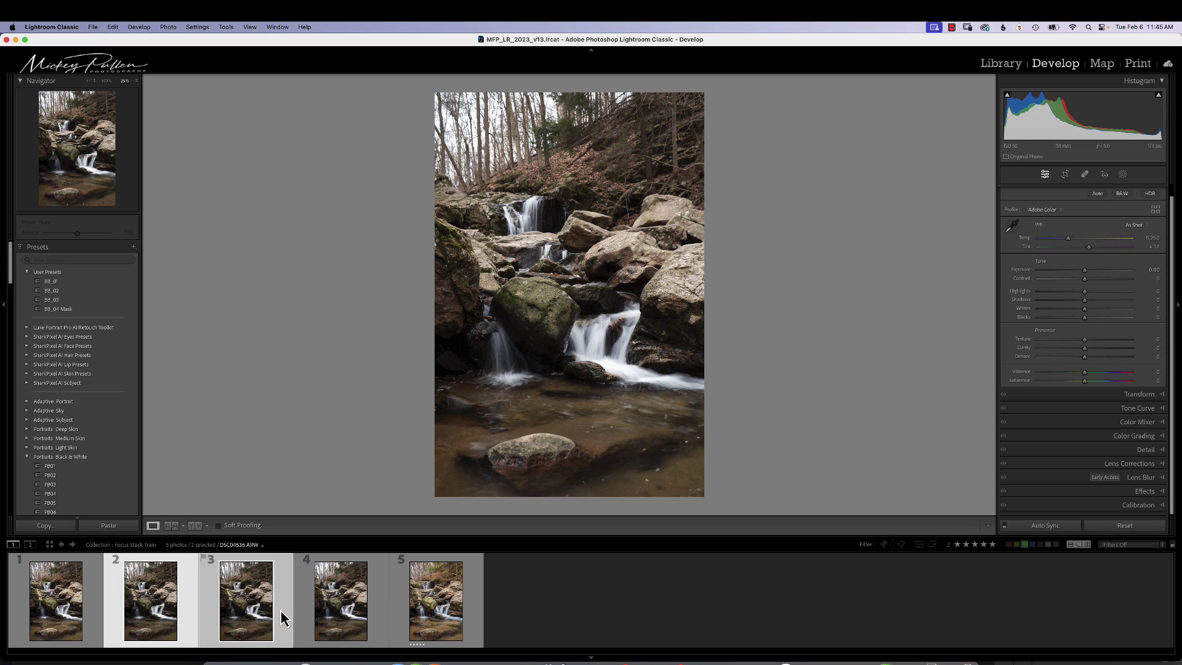
super+click(378, 604)
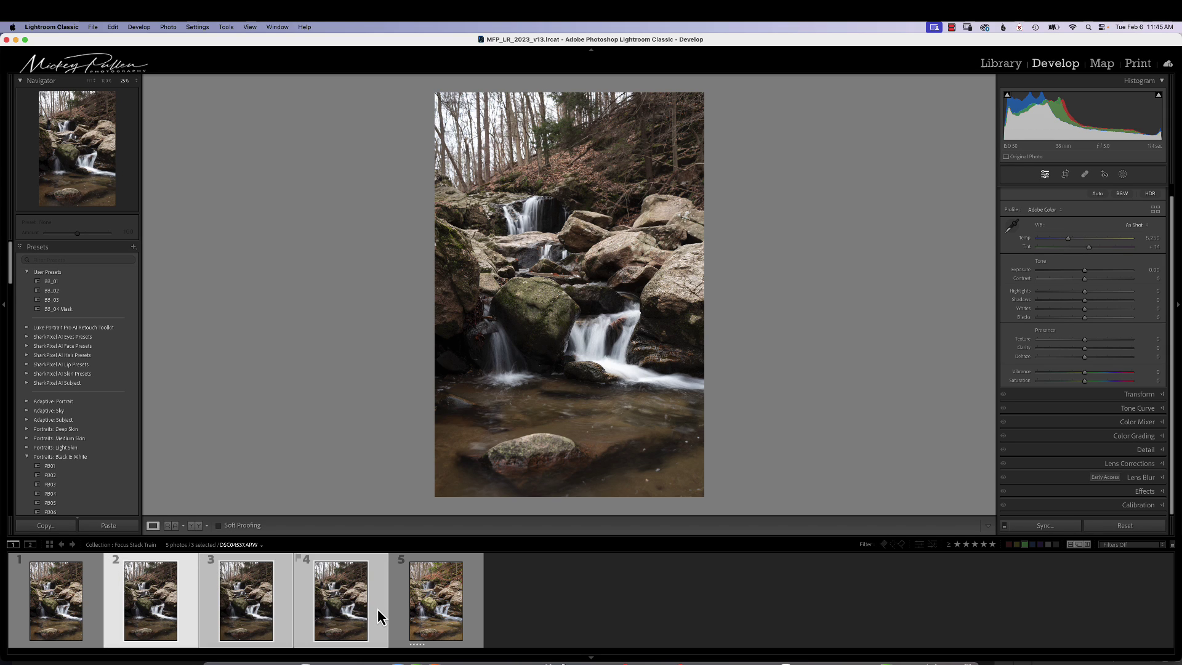
right_click(159, 595)
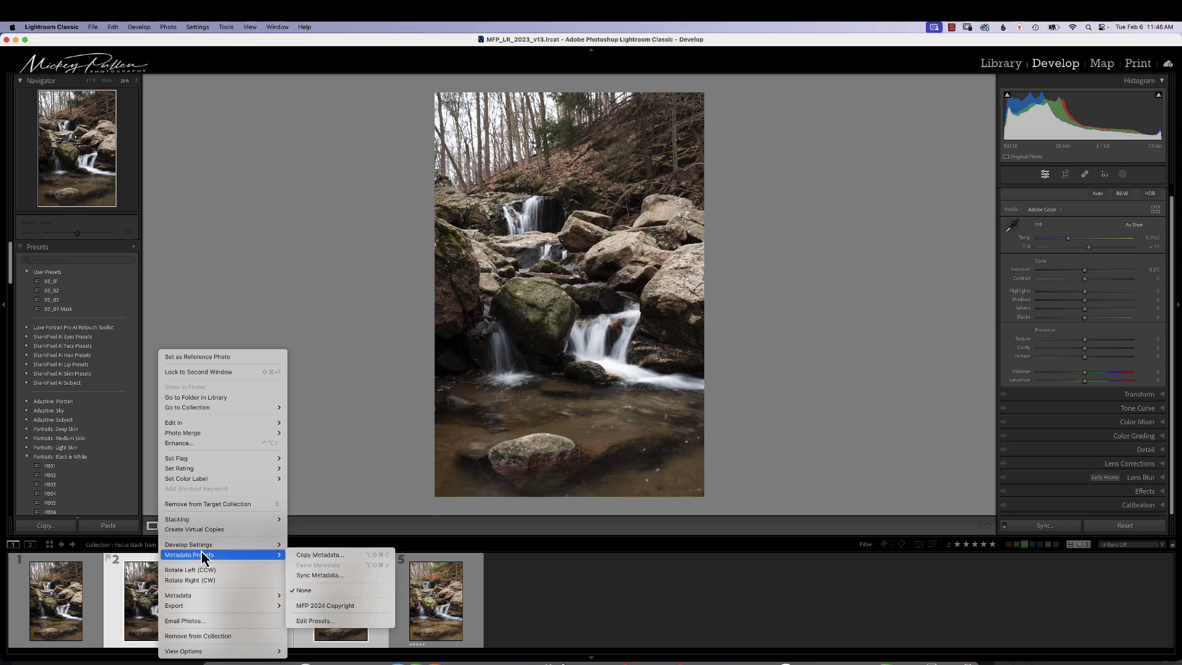
mouse_move(204, 547)
click(314, 559)
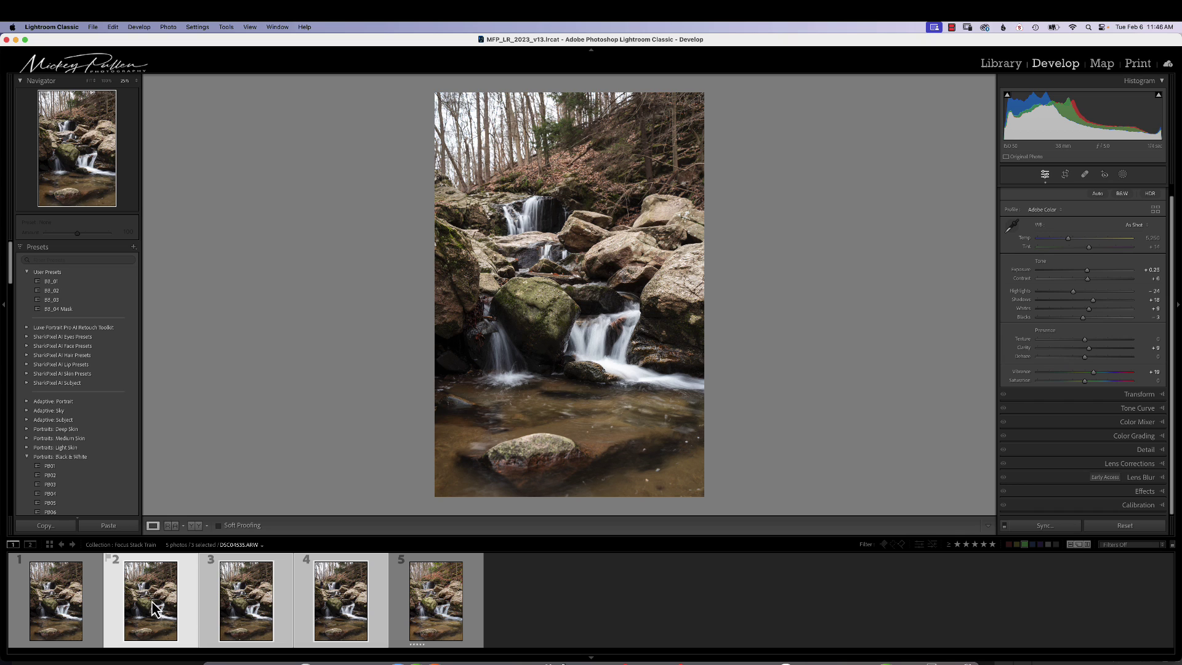
- Review photos 2–4 to confirm the pasted tone settings took effect
click(237, 607)
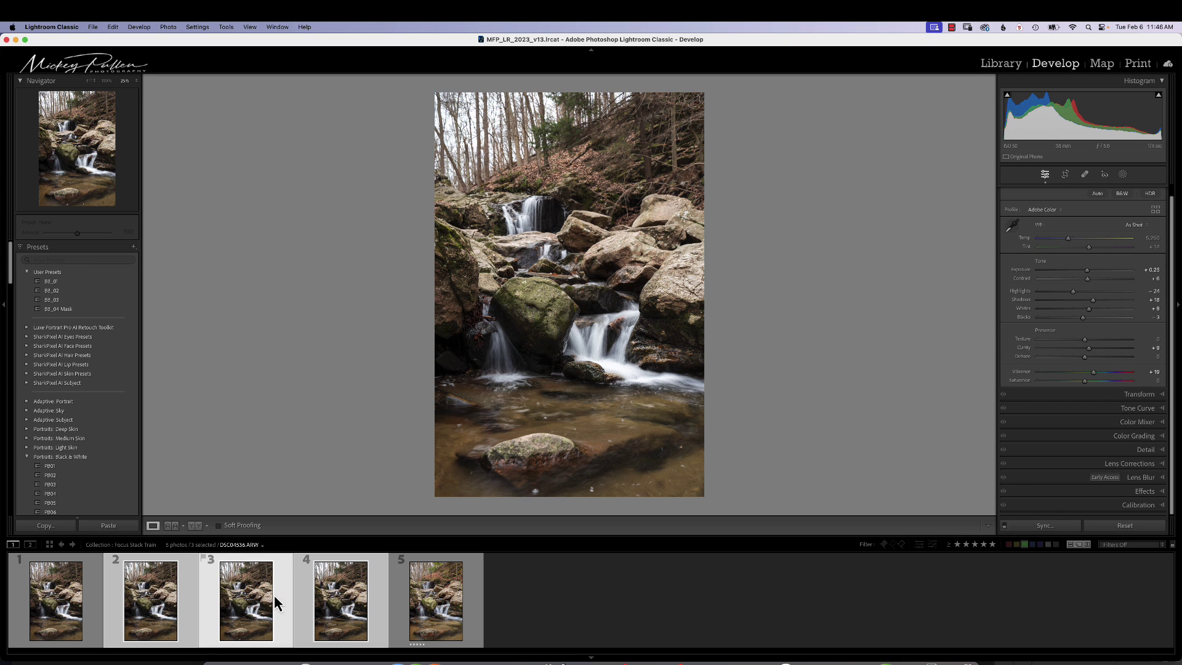
click(320, 600)
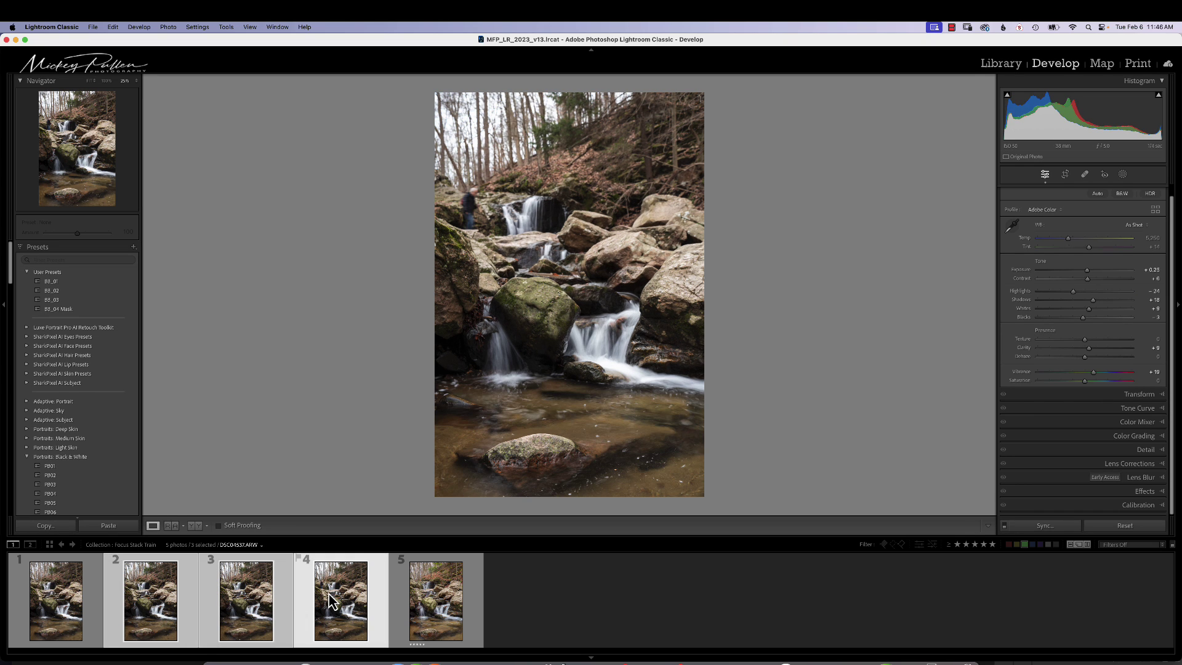
click(257, 602)
click(332, 608)
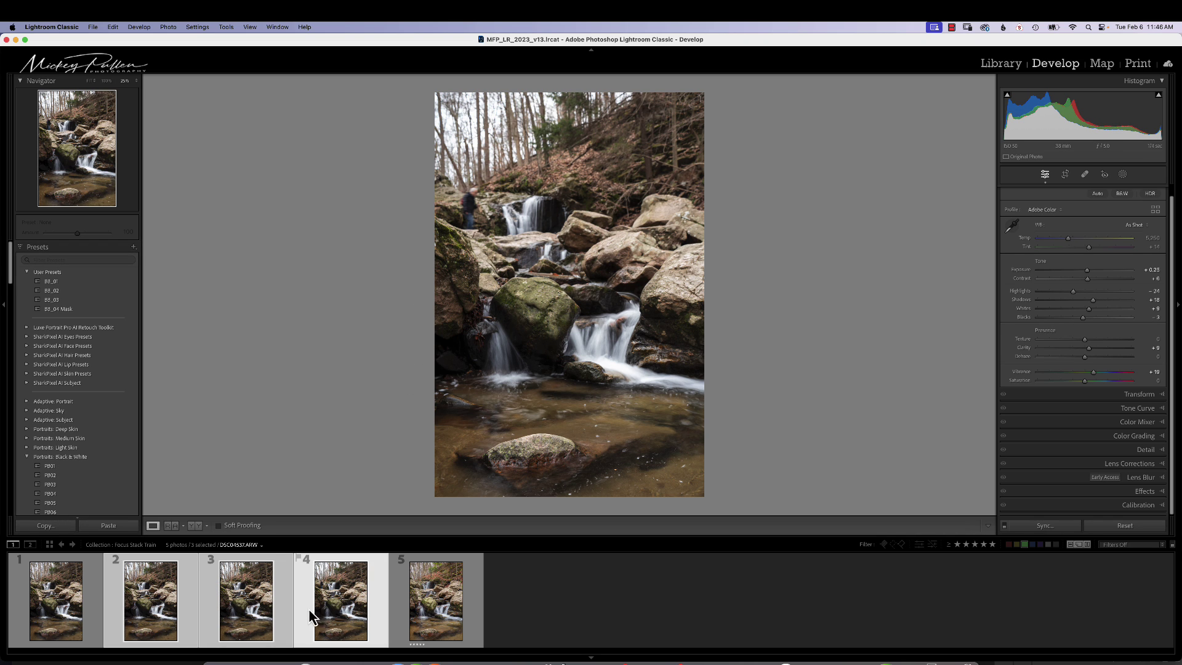
click(246, 612)
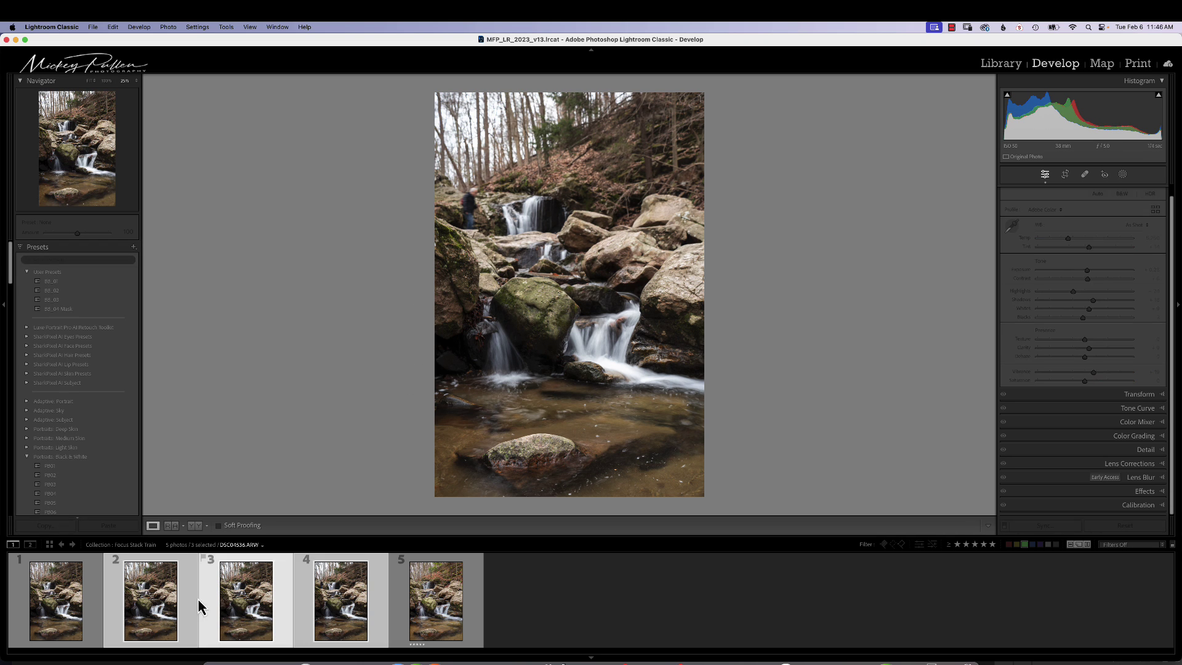
click(151, 604)
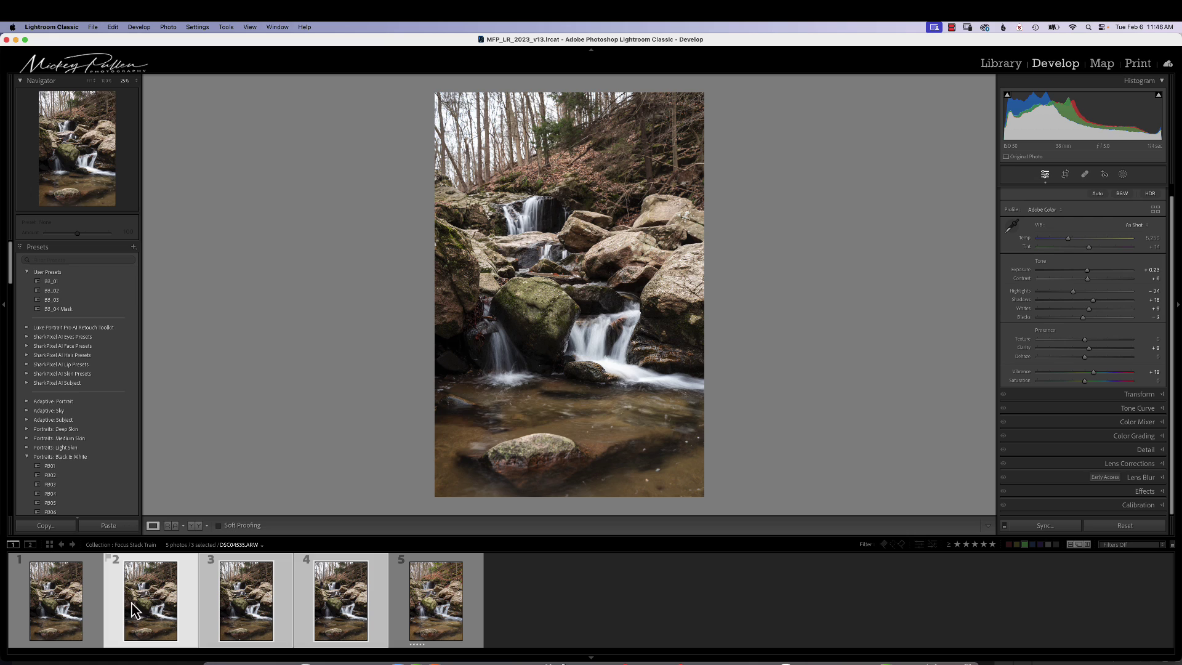
- Synchronize photo 1's settings across photos 1–4, then clear the selection
click(86, 597)
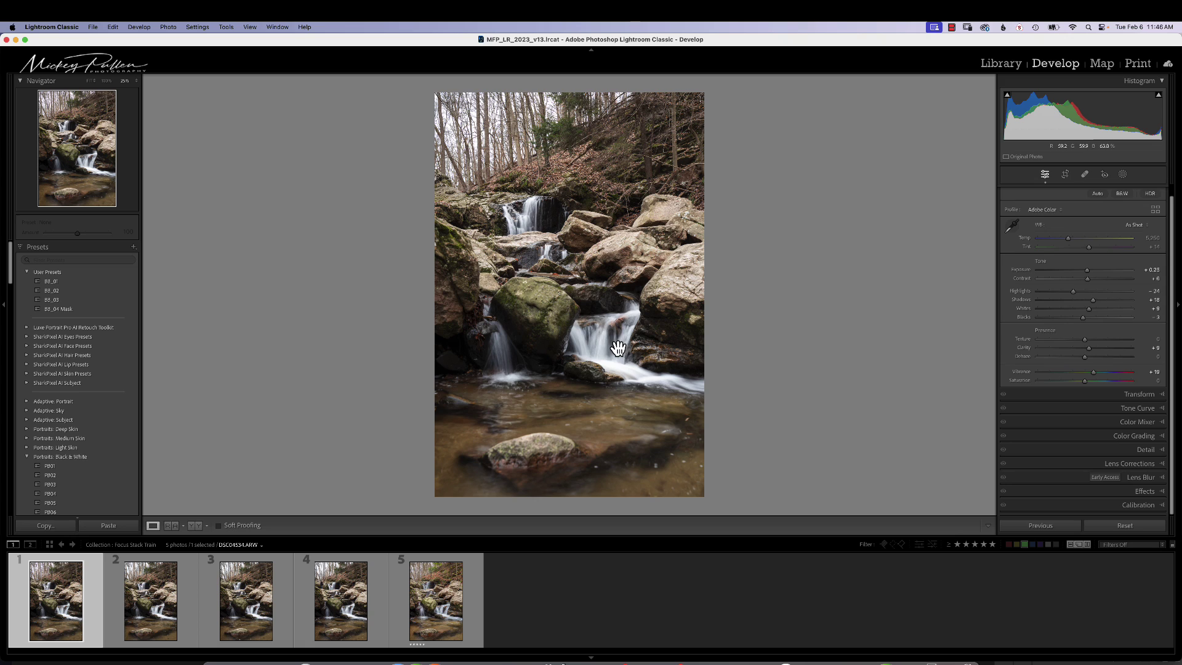
shift+click(381, 609)
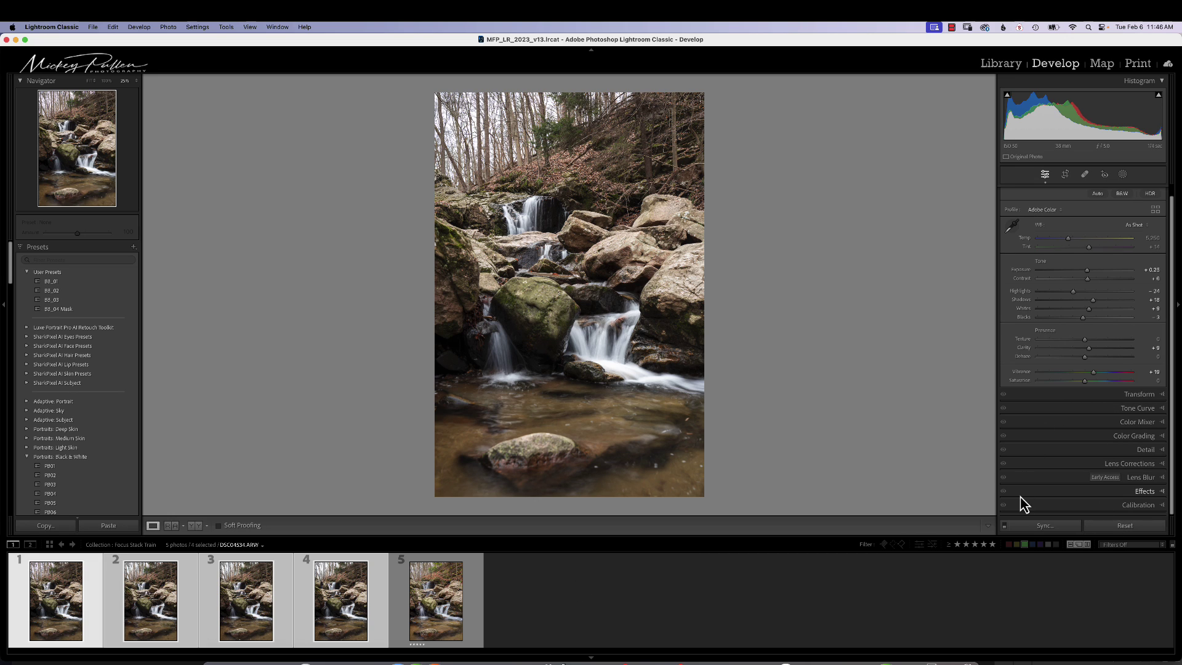
click(1042, 528)
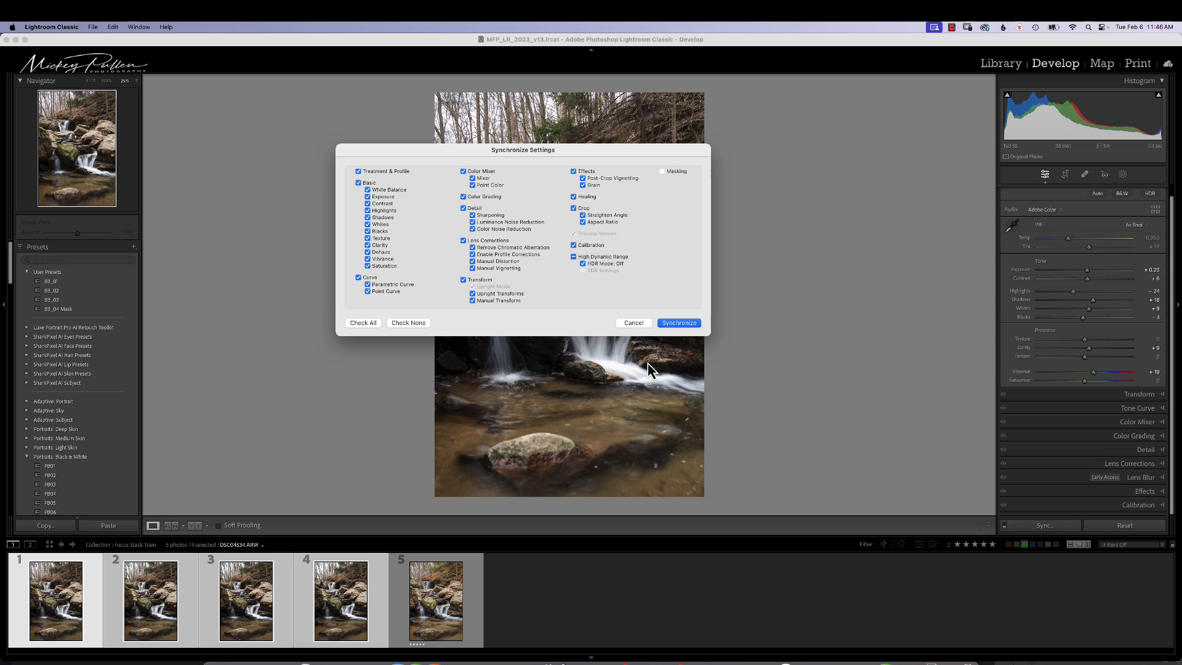
click(680, 323)
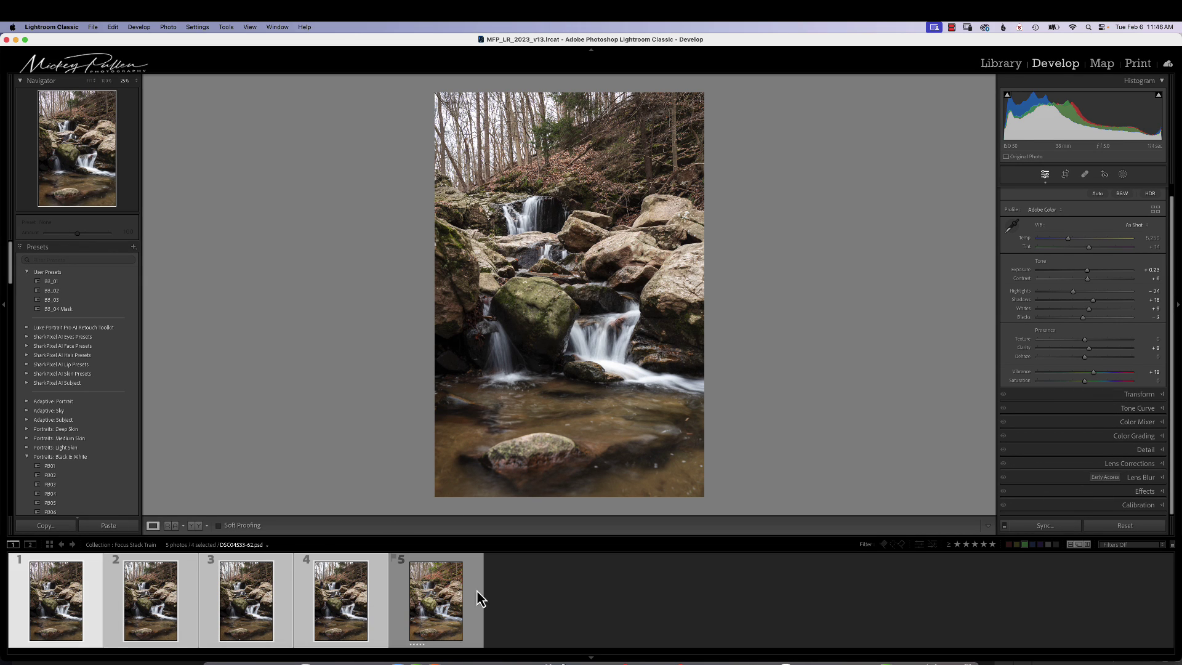
click(798, 586)
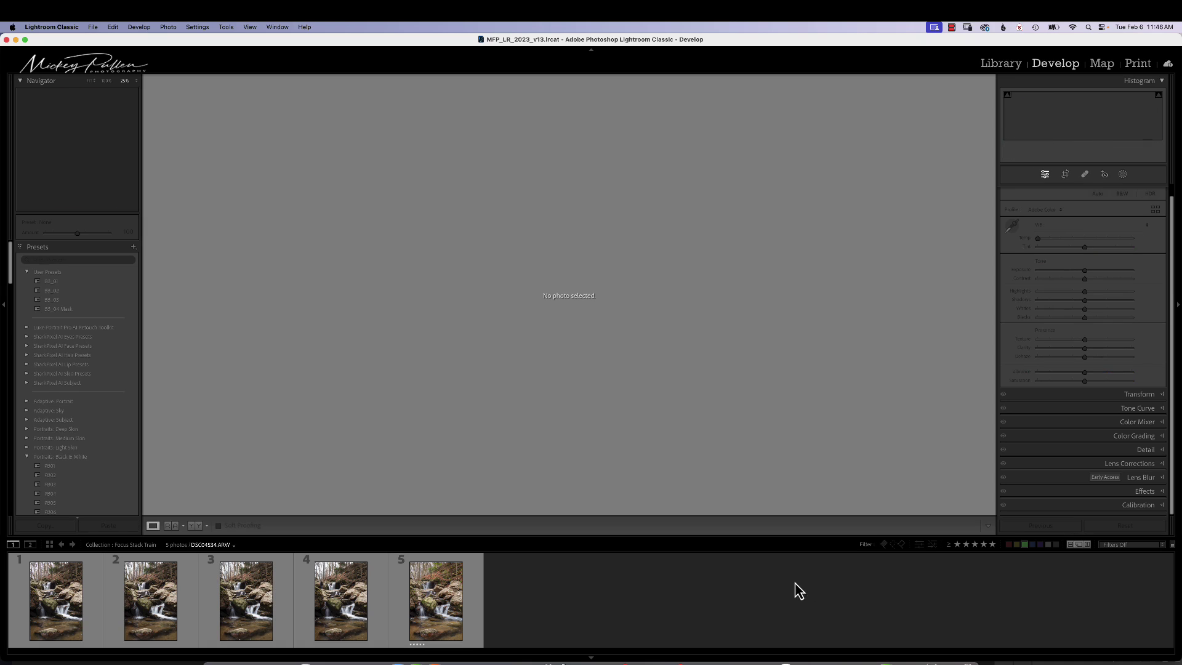
- Open frame 1 and zoom in close to check its focus
click(64, 616)
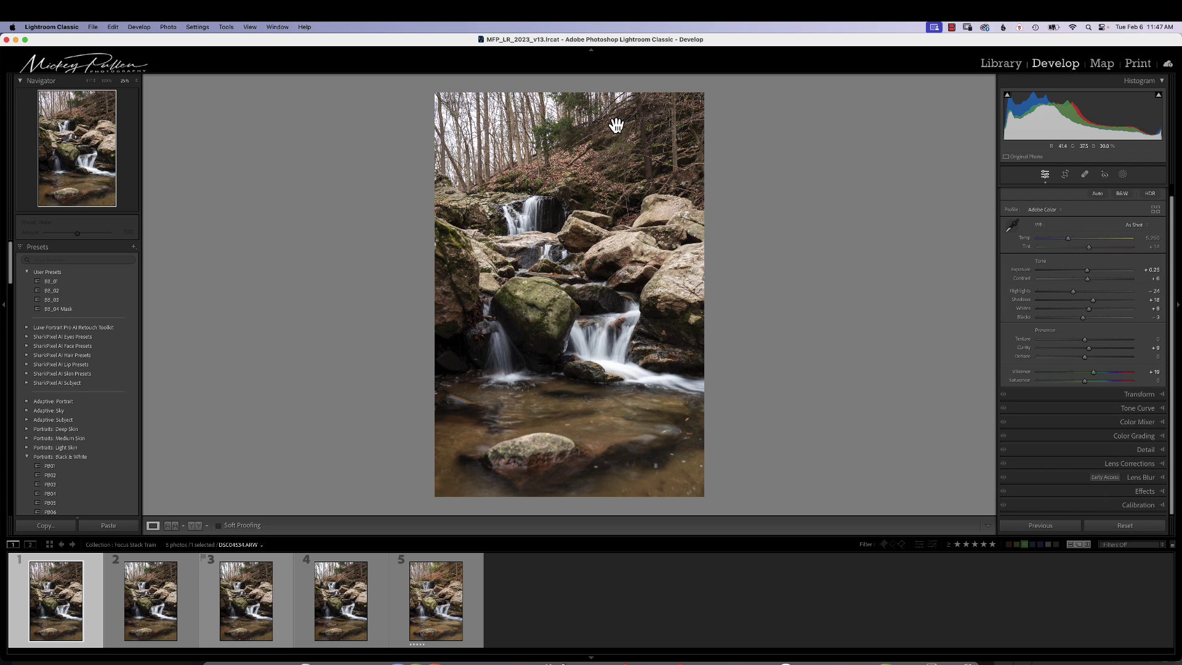
click(543, 181)
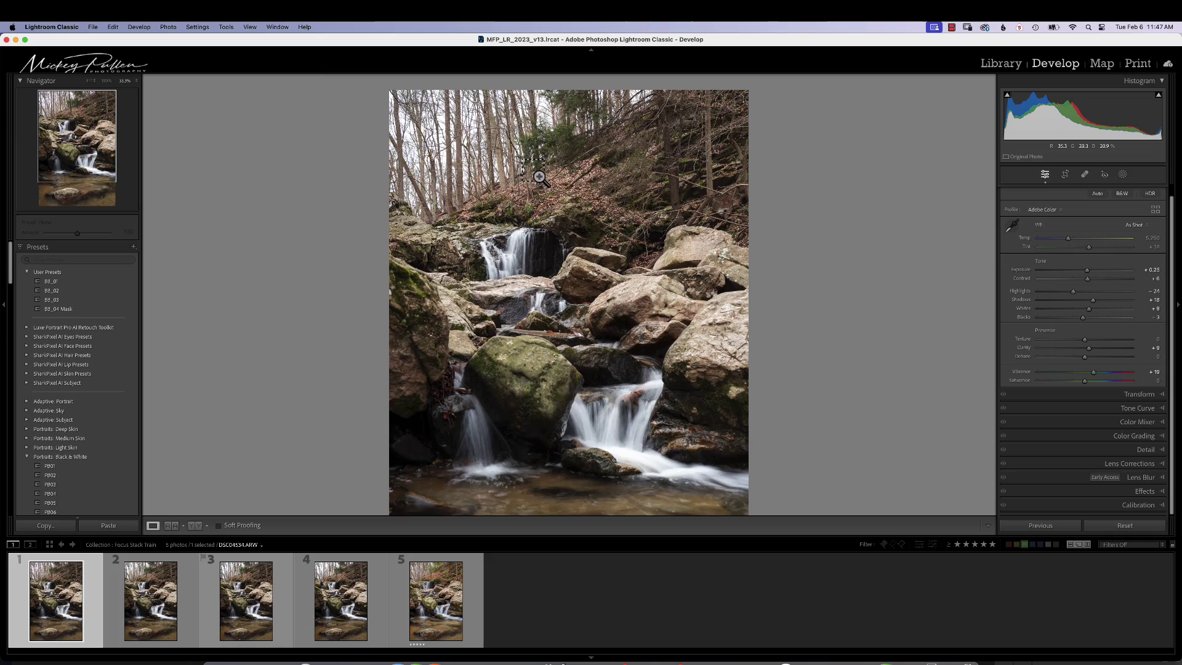
click(544, 183)
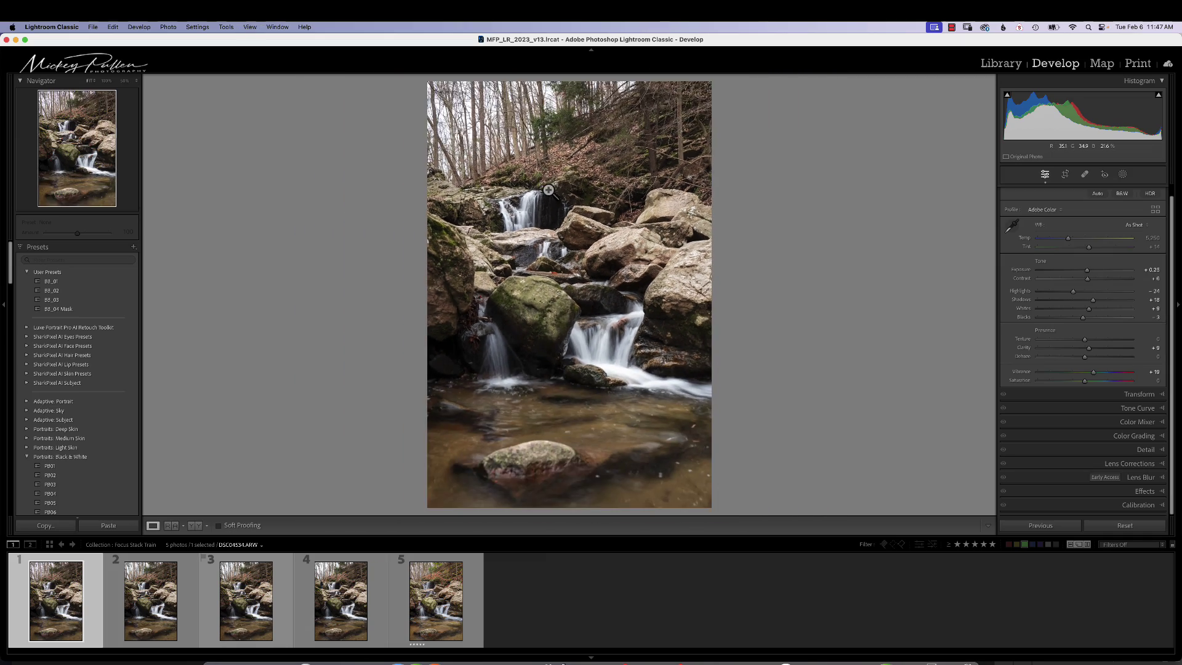
click(549, 183)
click(548, 188)
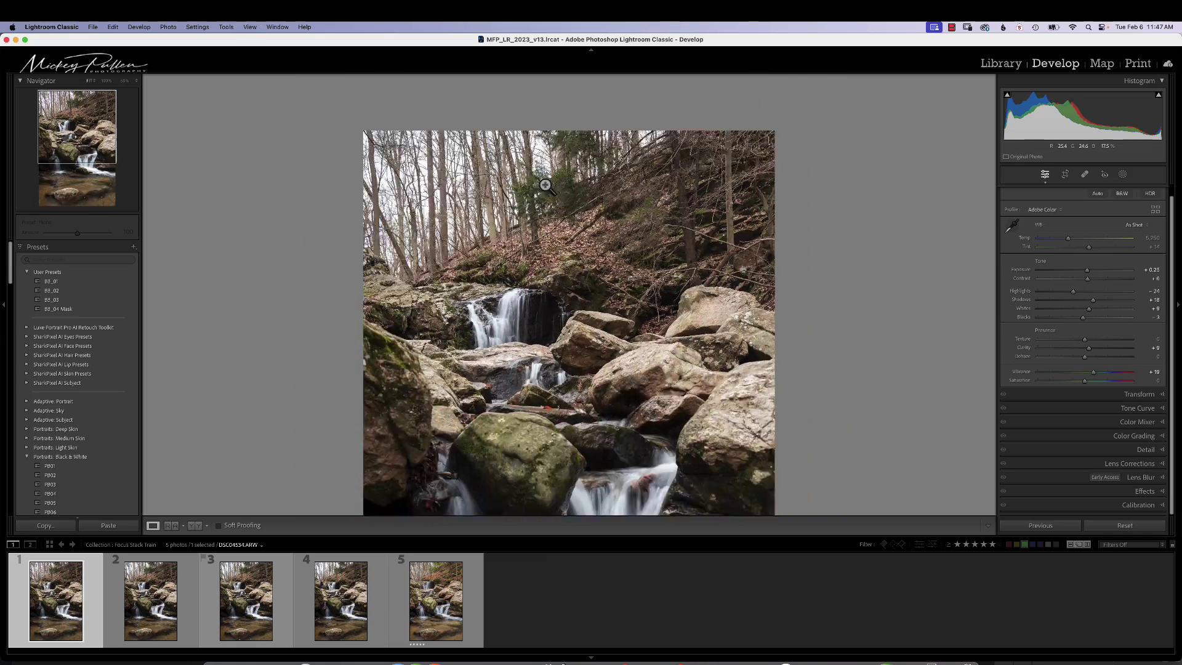
click(547, 194)
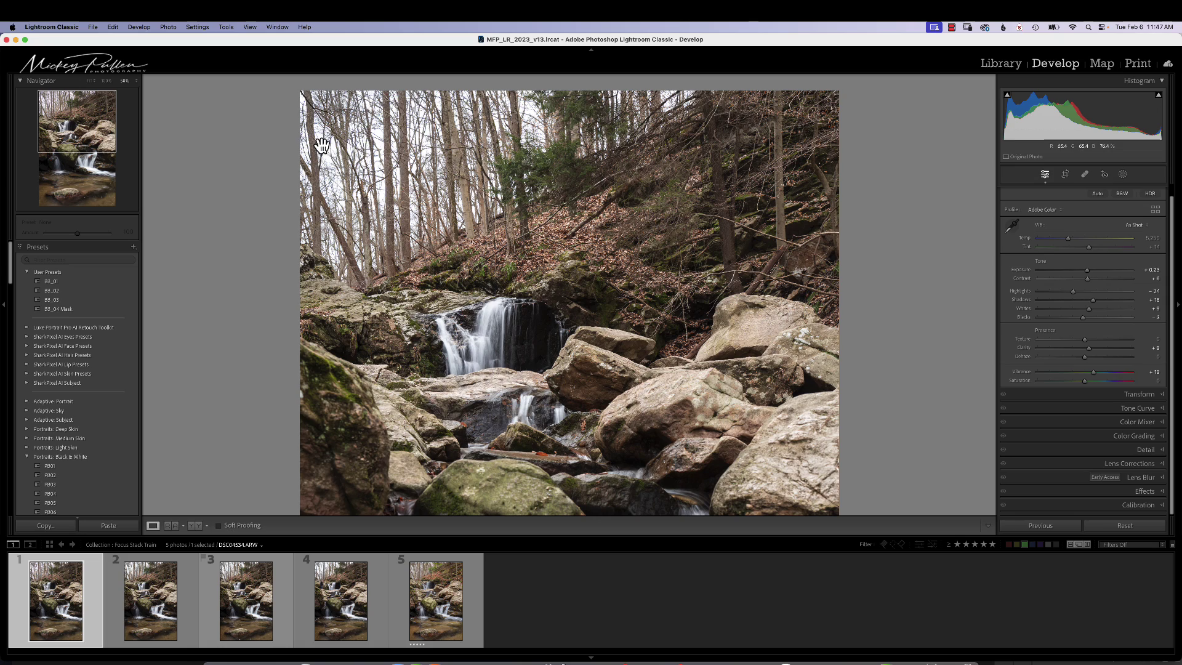
- Check focus on frames 2, 3 and 4, then add frames 1–3 to the selection
click(150, 601)
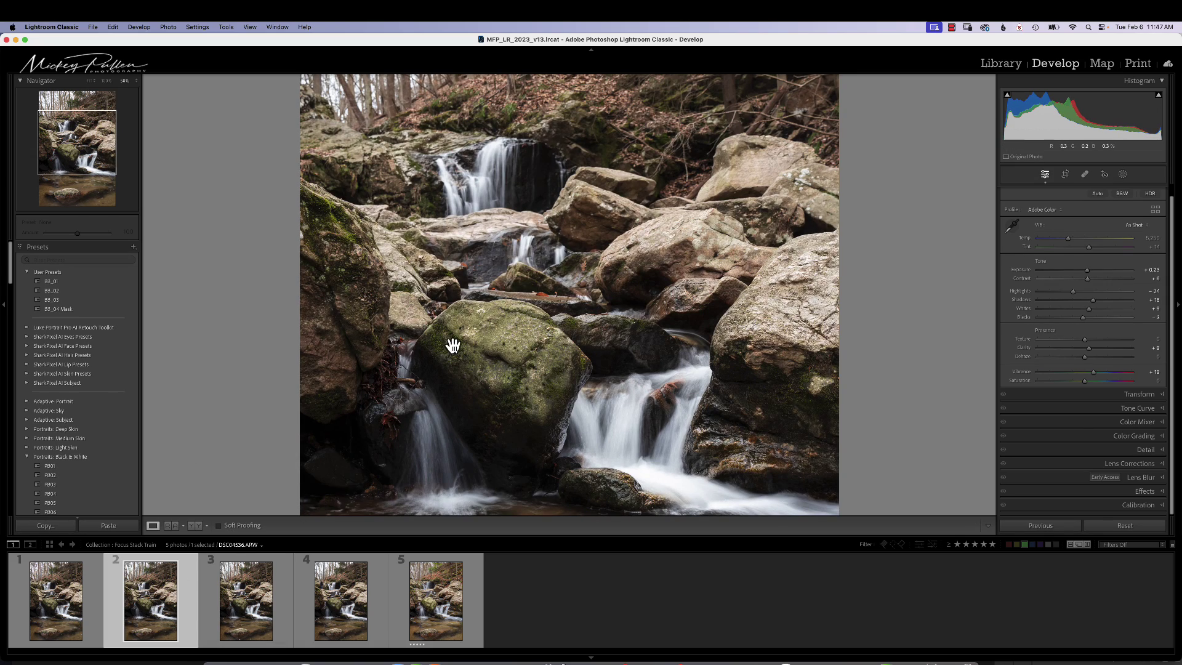
drag(511, 259, 505, 425)
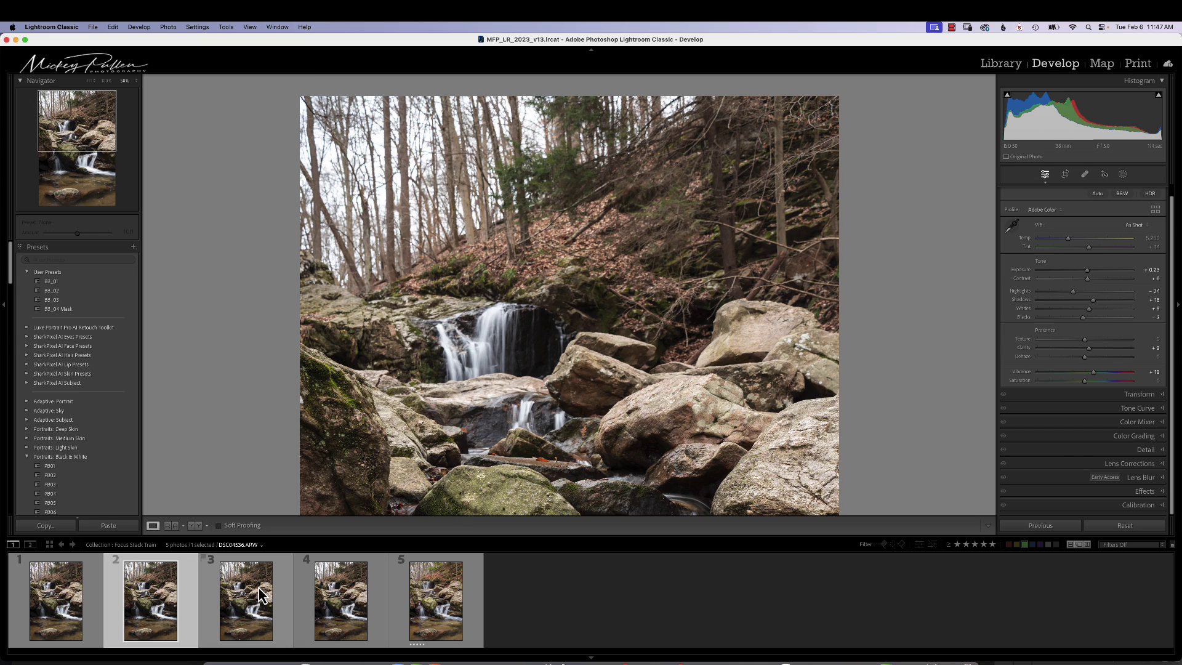
click(244, 602)
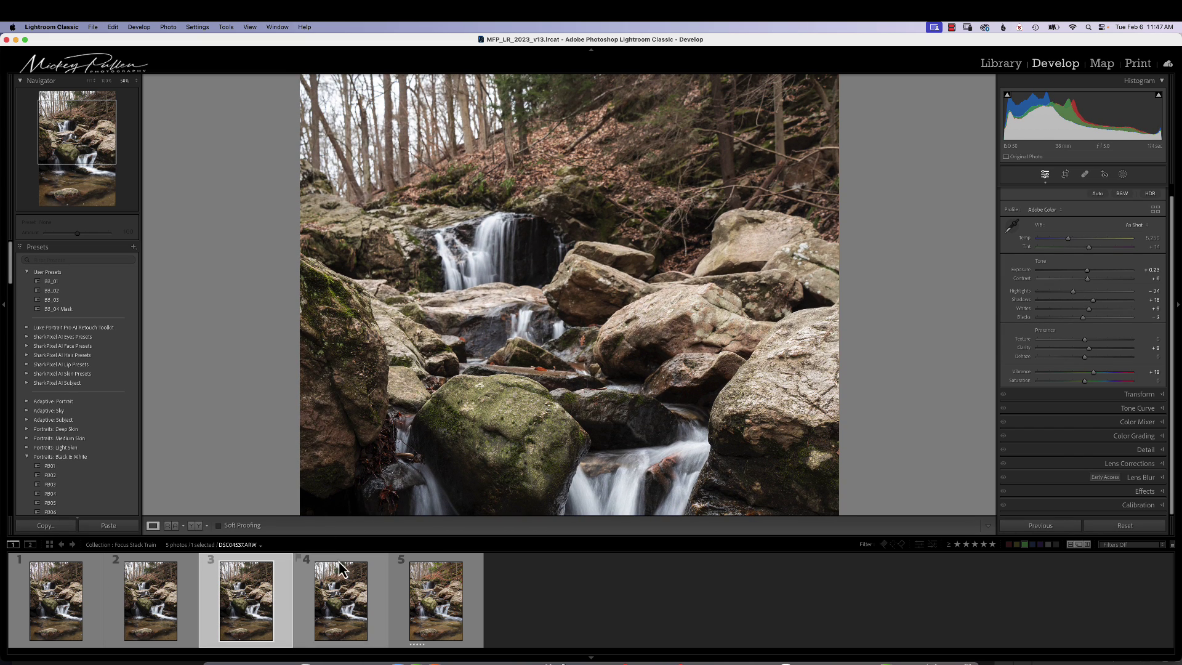
click(337, 597)
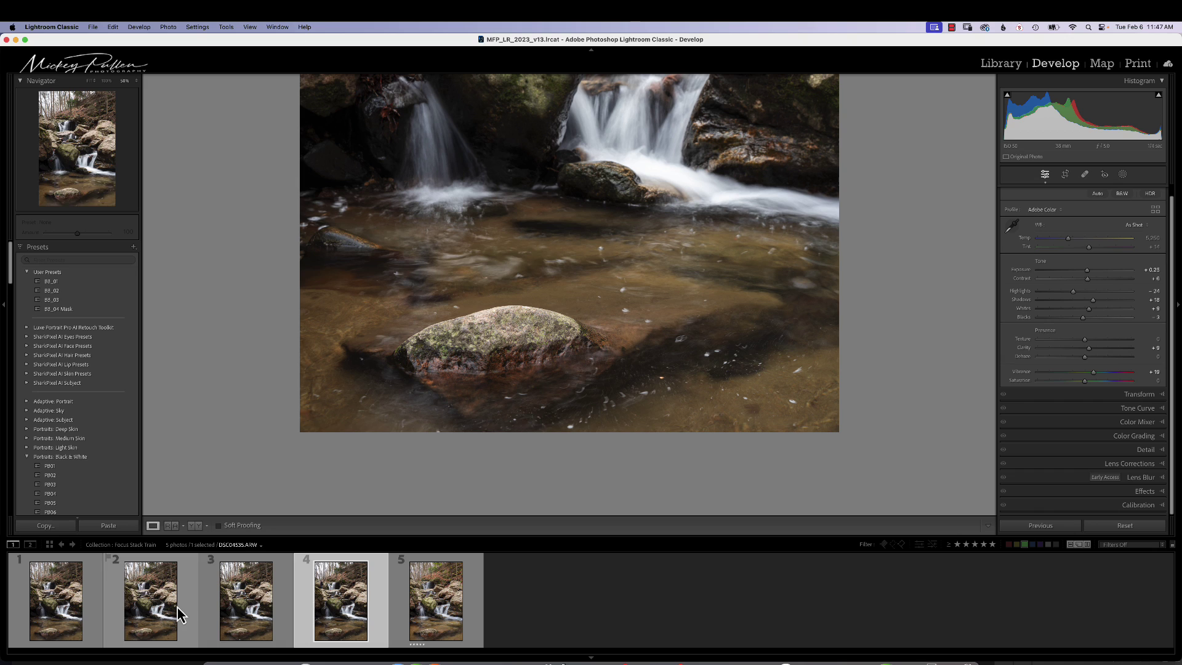
shift+click(79, 616)
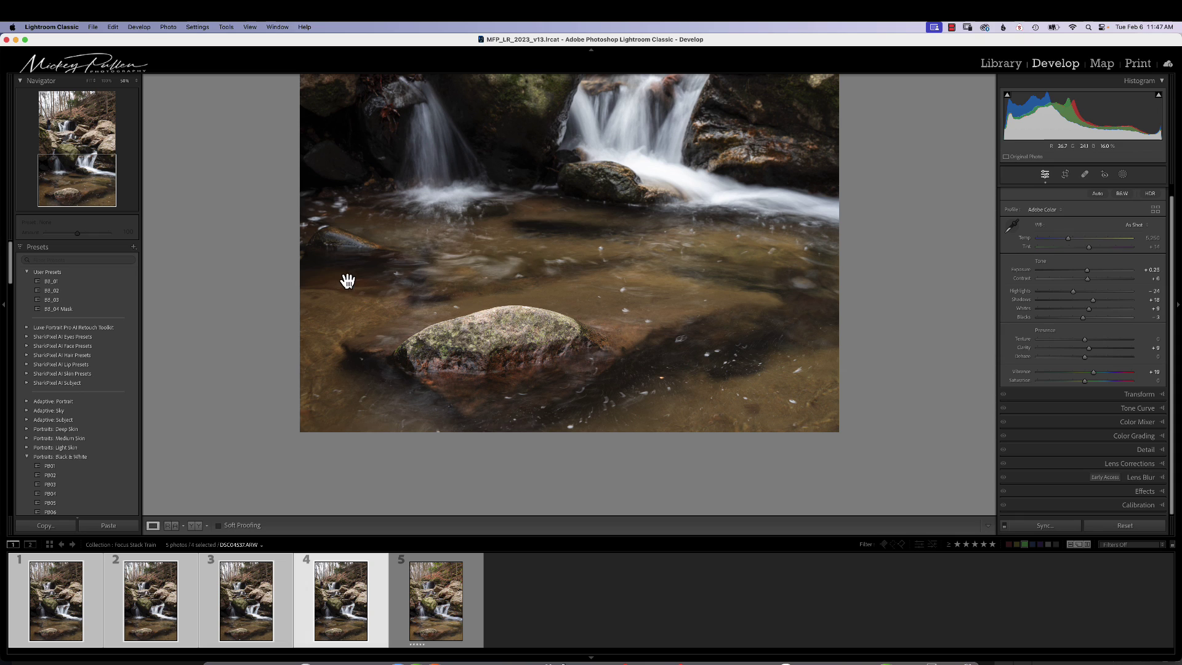
- Send the four selected frames to Photoshop via Edit In > Open as Layers in Photoshop
click(168, 28)
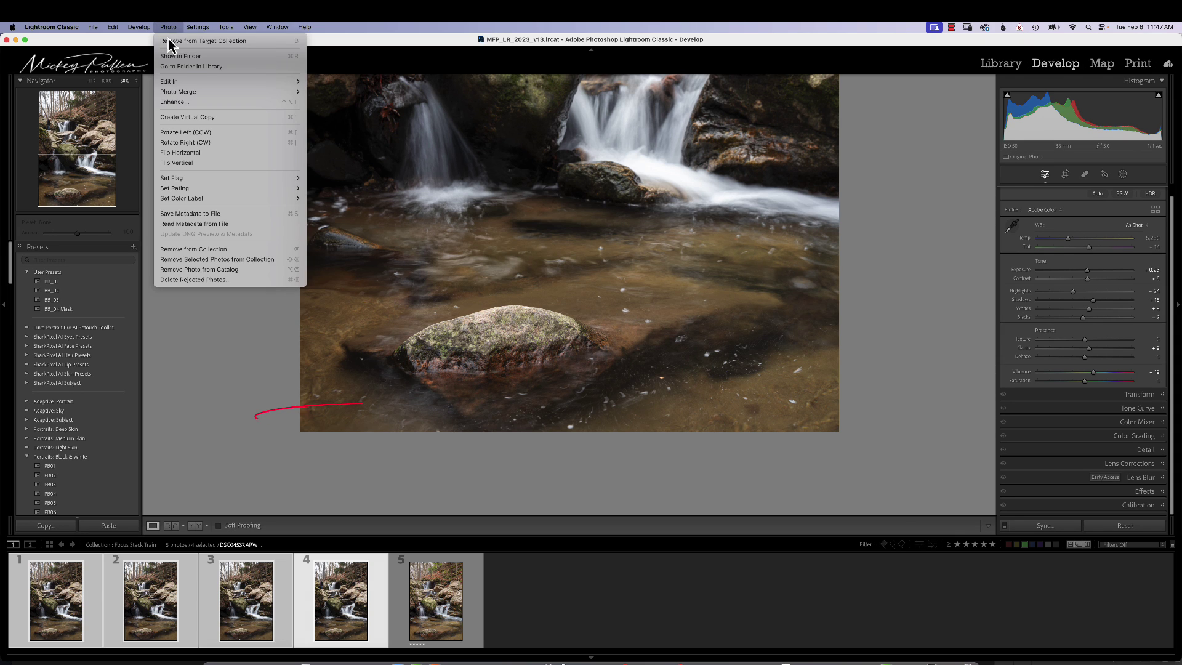
mouse_move(188, 83)
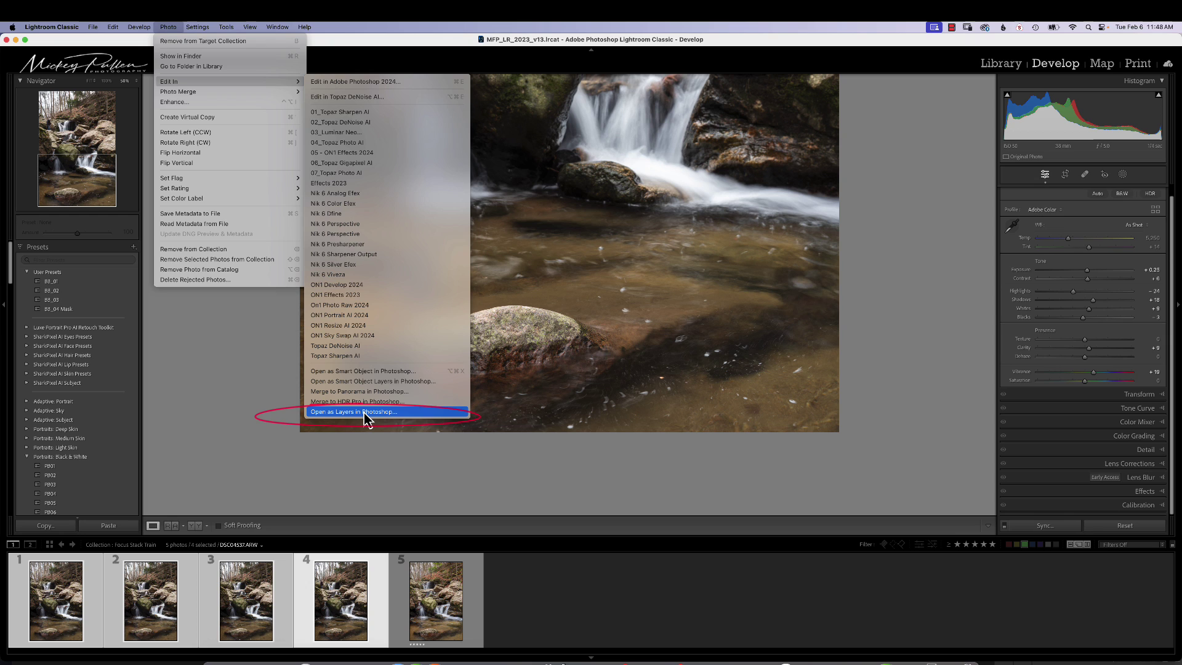
click(651, 296)
right_click(649, 276)
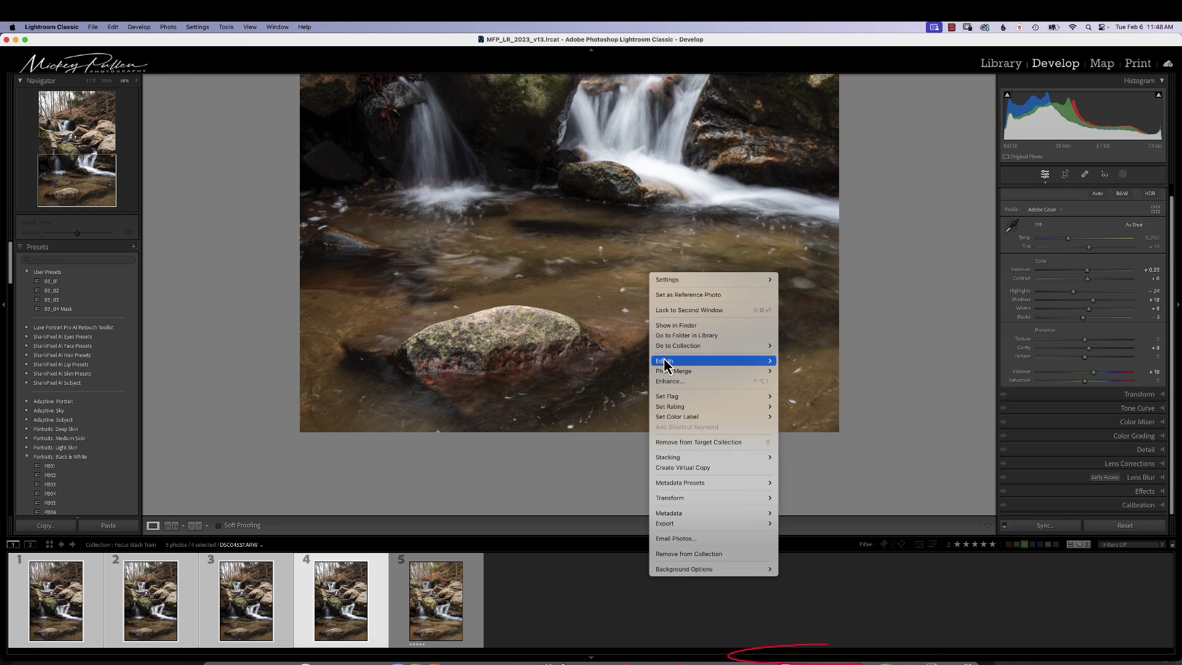
mouse_move(664, 368)
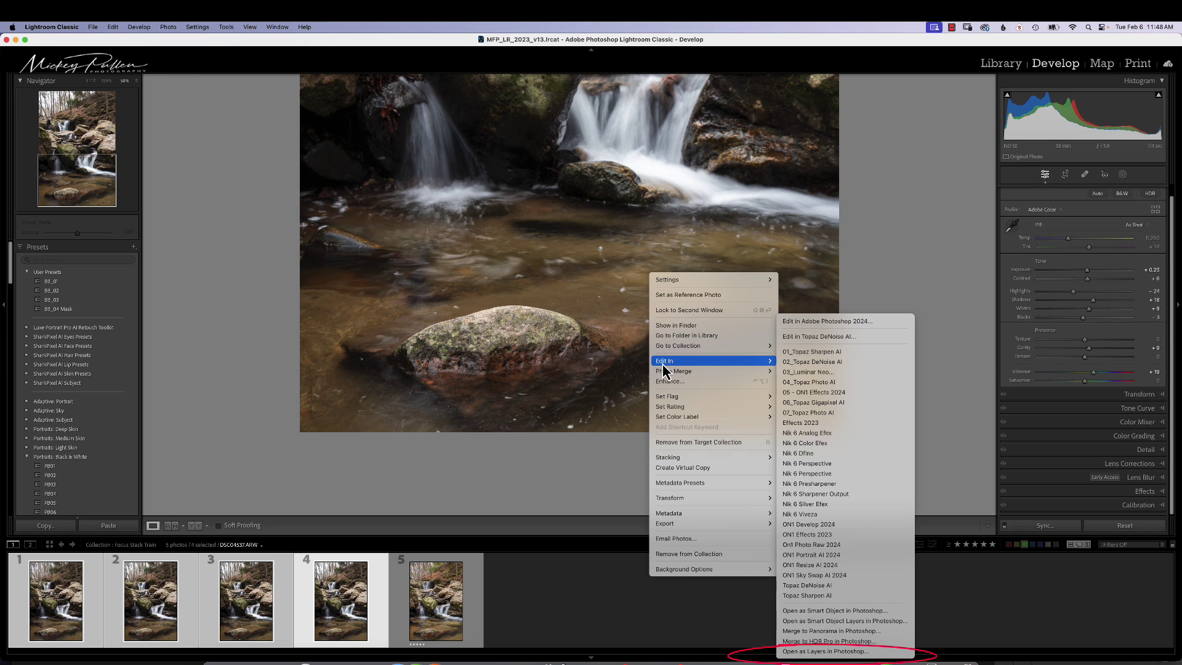
click(825, 651)
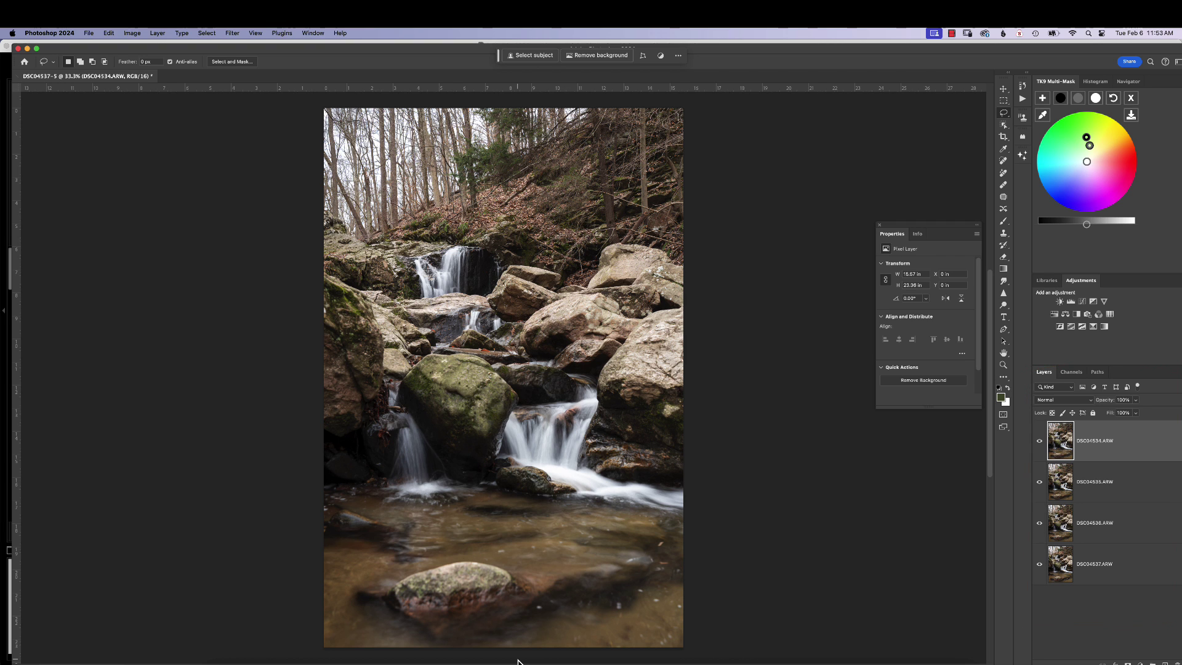
click(1055, 563)
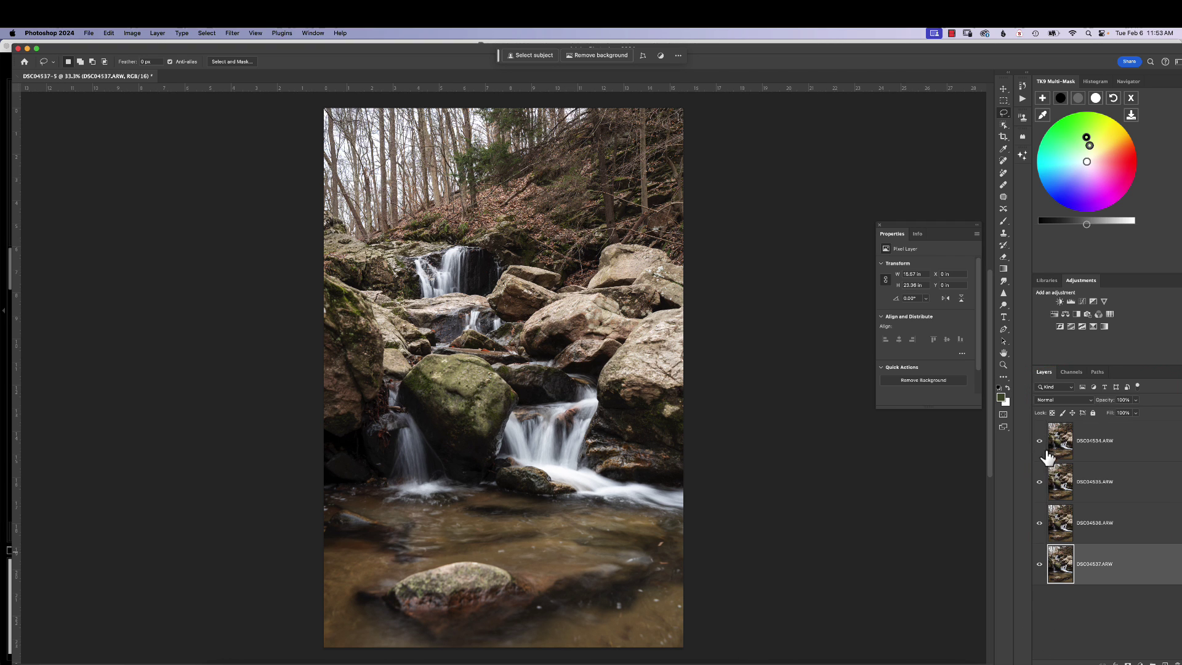
click(1040, 443)
click(1039, 483)
click(1040, 524)
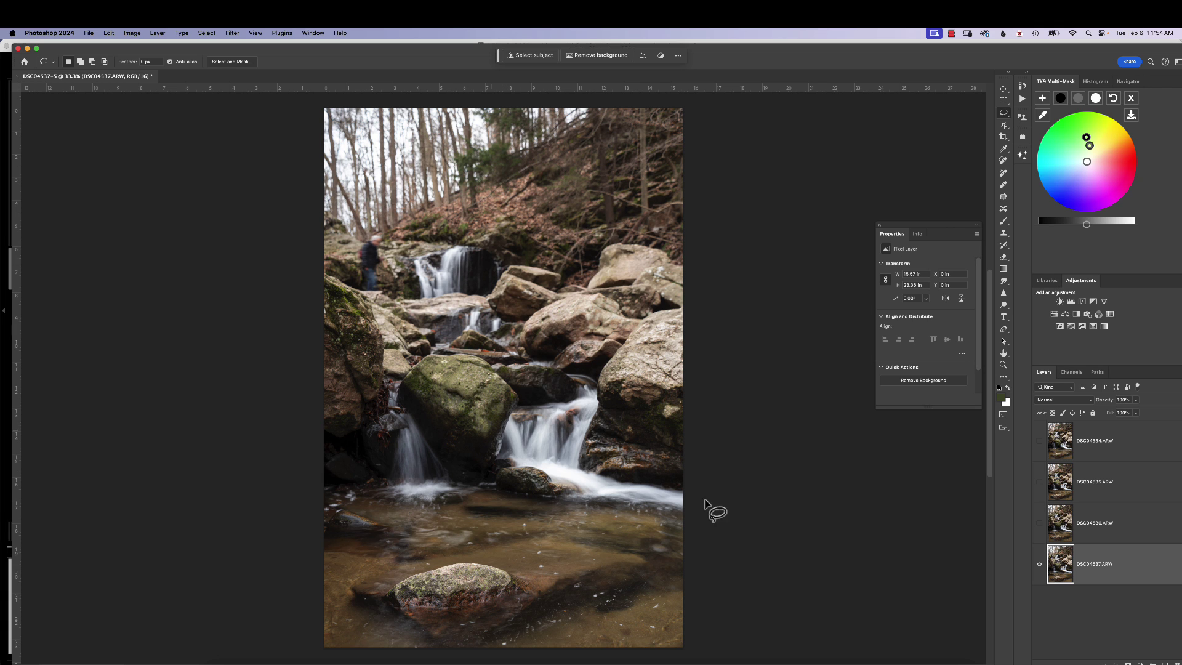
click(1039, 523)
click(1039, 564)
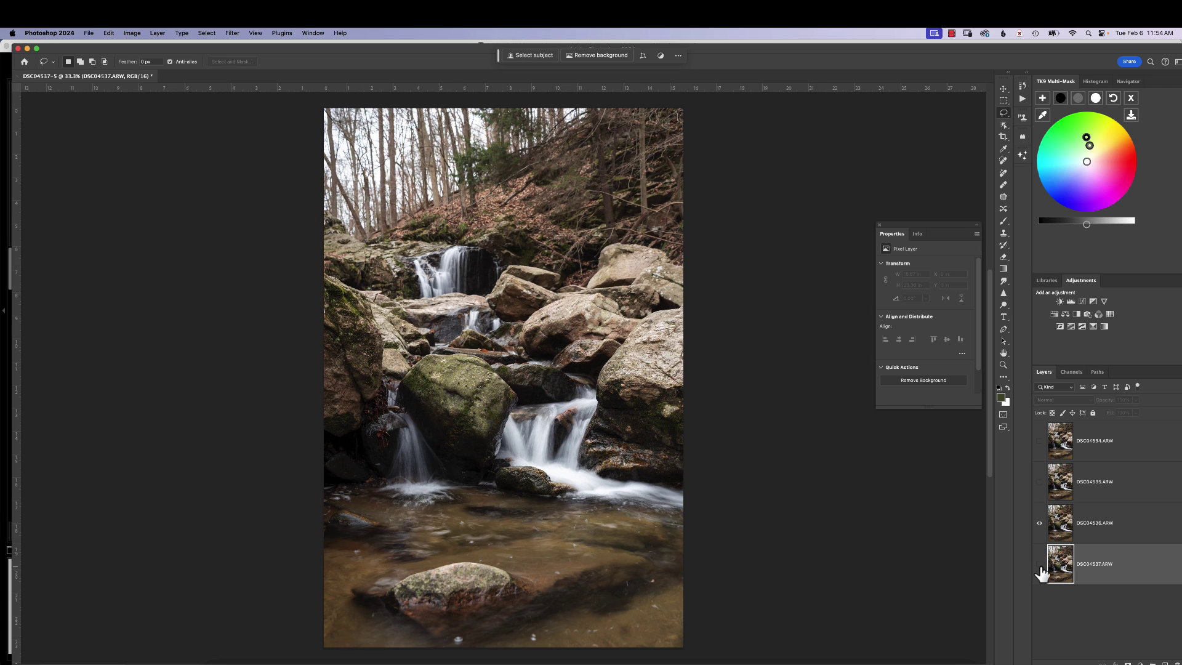
key(q)
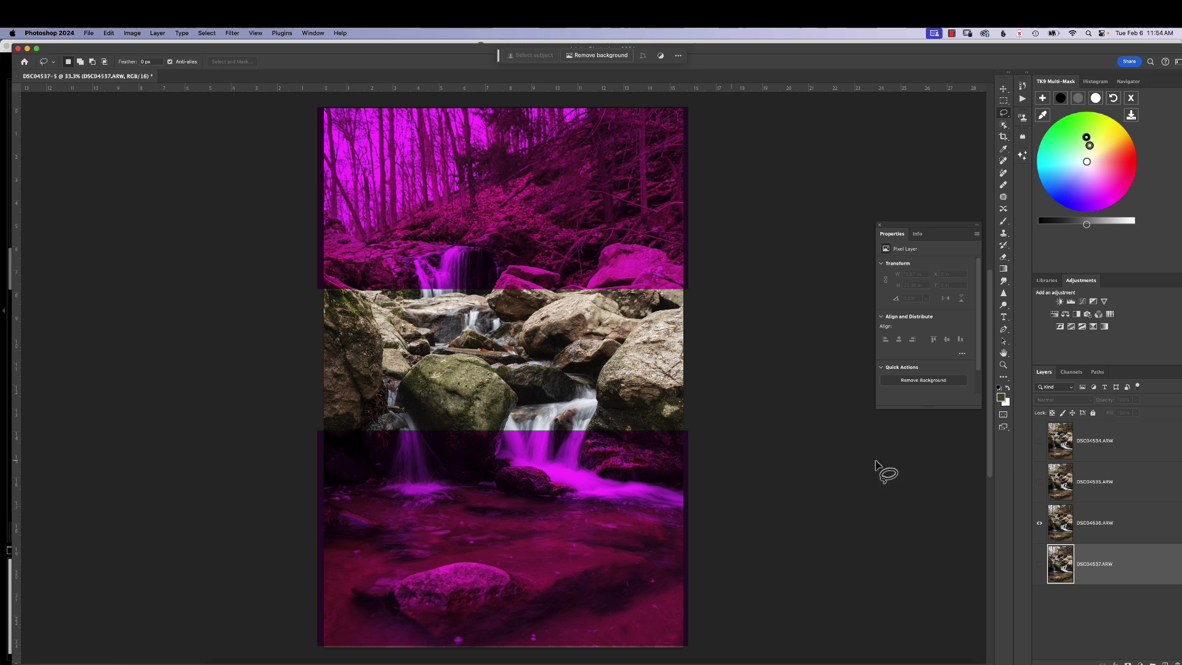
click(1039, 481)
key(q)
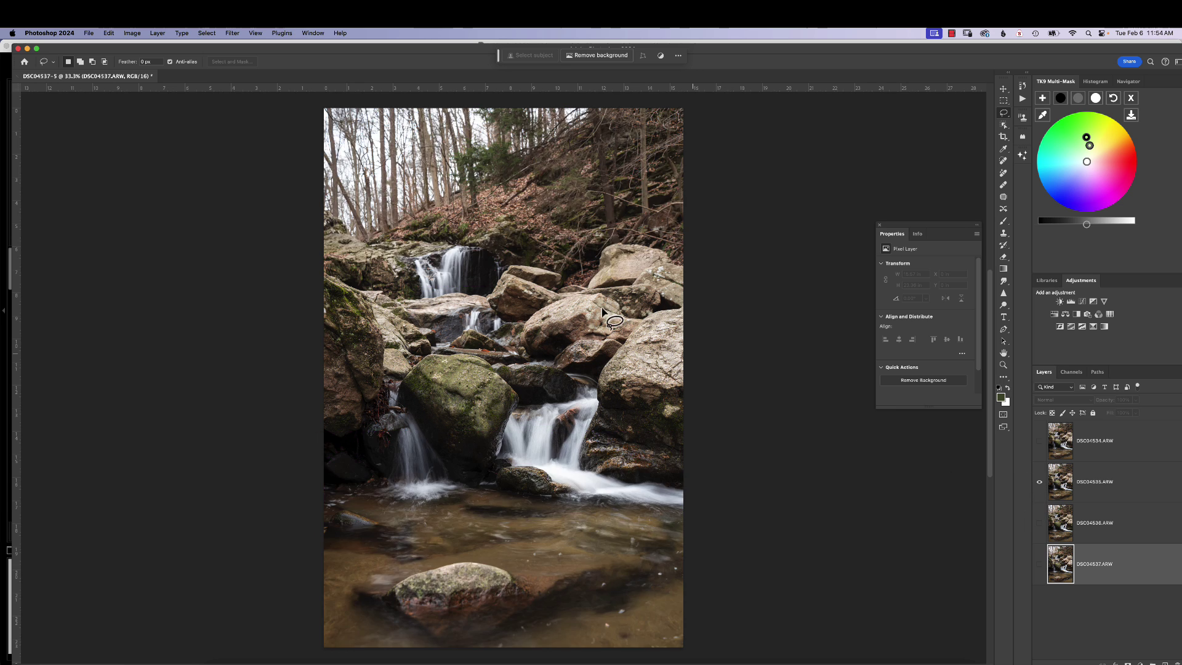
key(q)
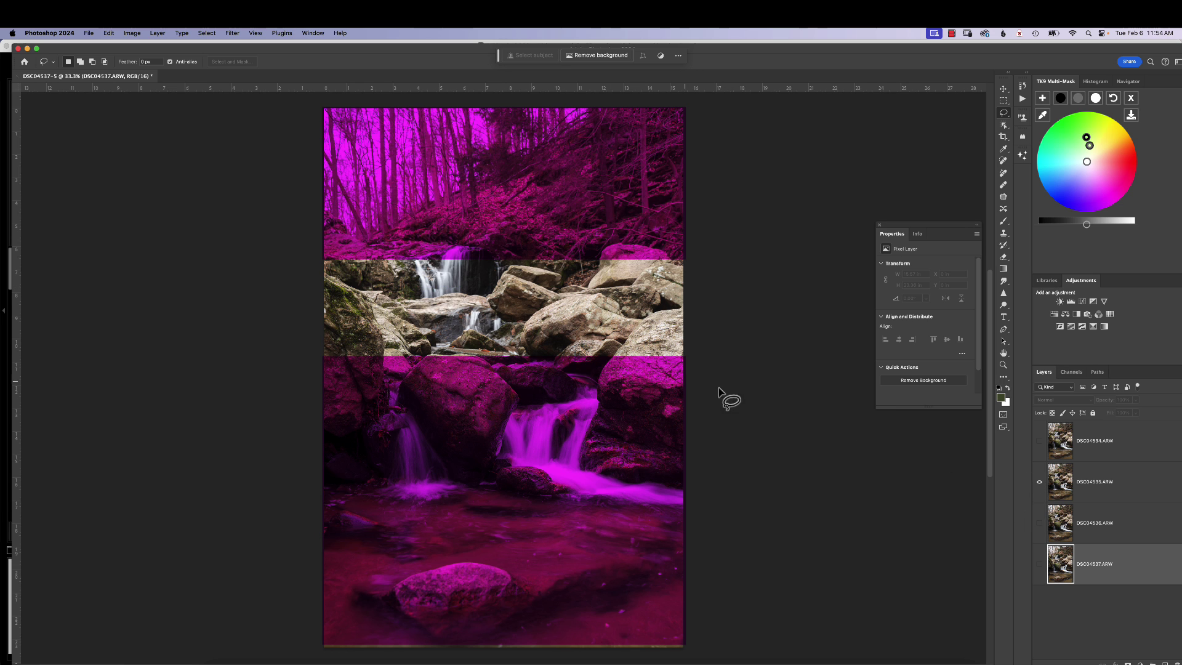
click(1039, 441)
click(1040, 482)
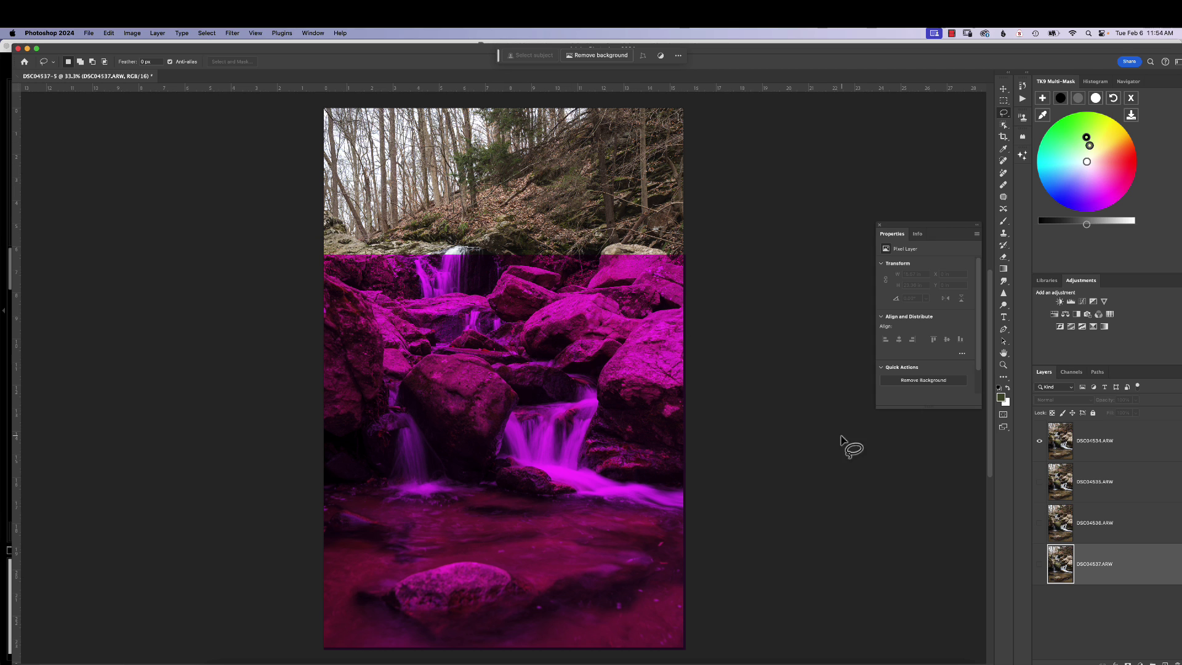
click(1039, 482)
click(1040, 564)
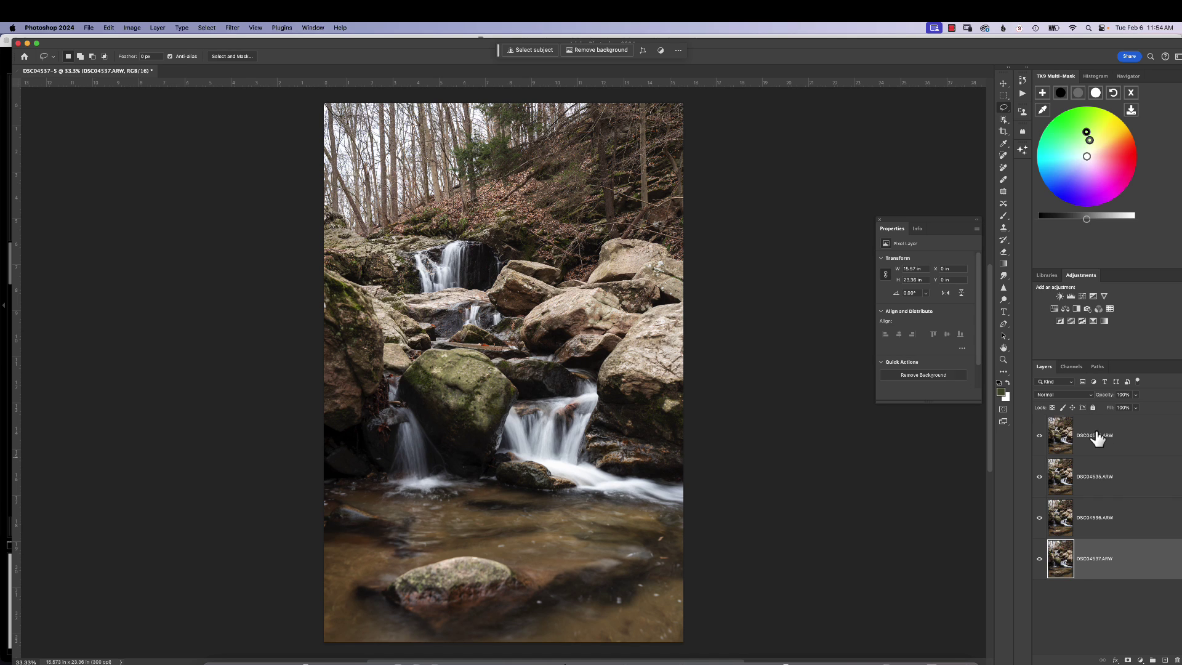
- Select all four waterfall layers and run Edit > Auto-Align Layers
shift+click(1097, 435)
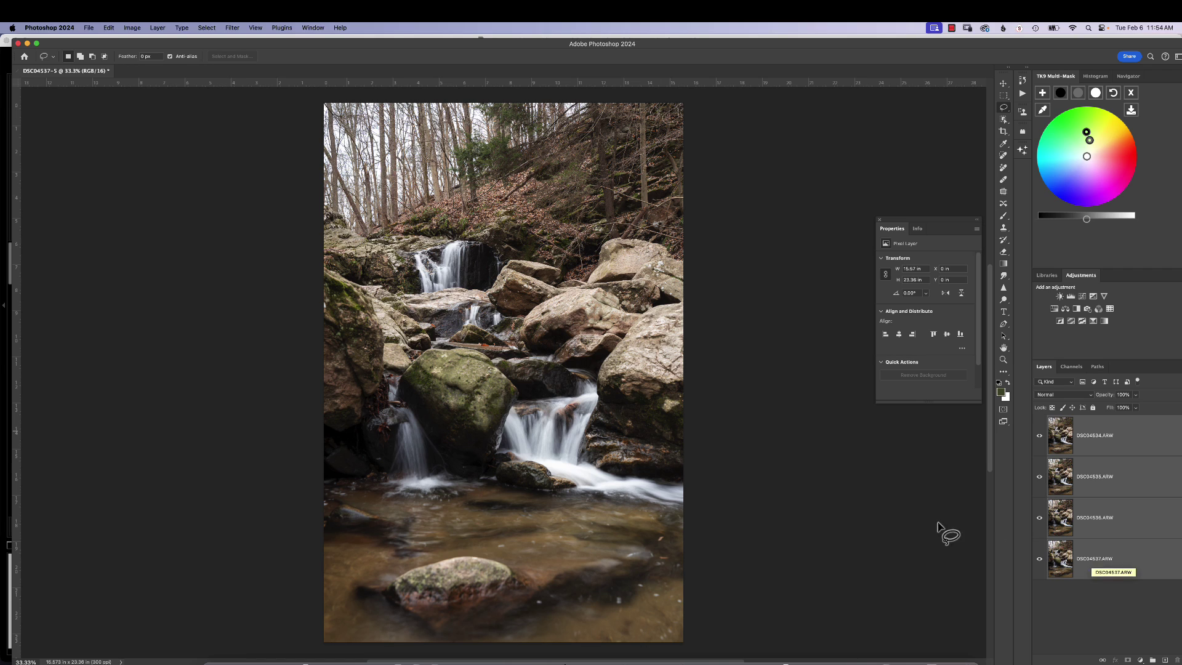
click(109, 28)
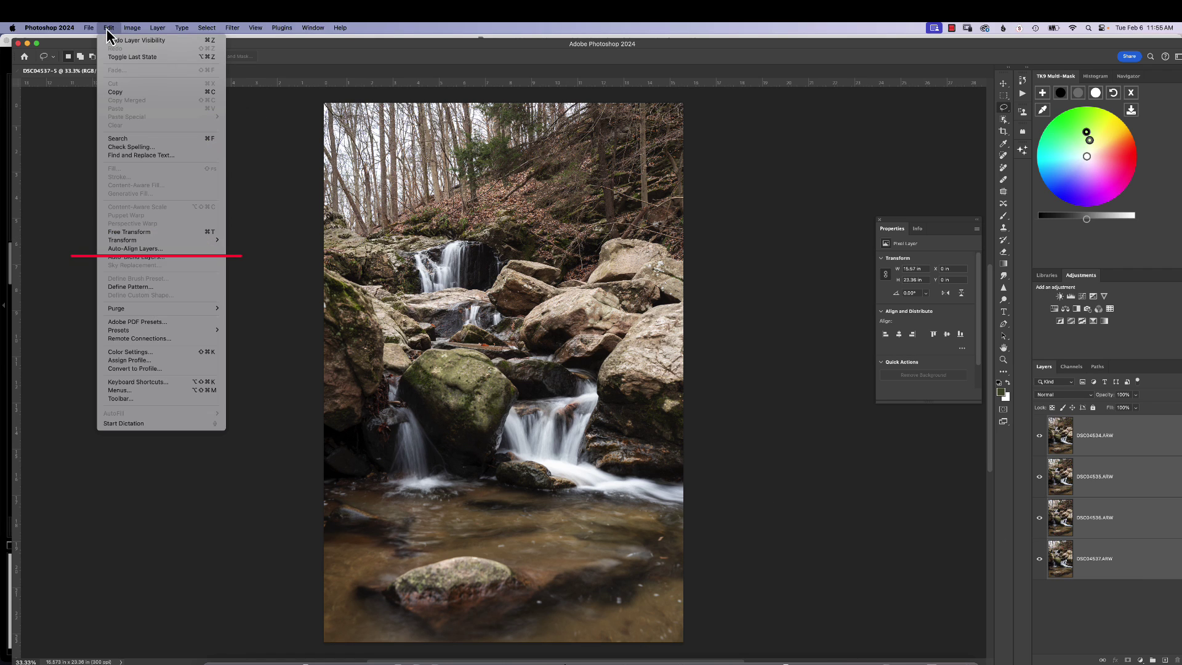
click(148, 250)
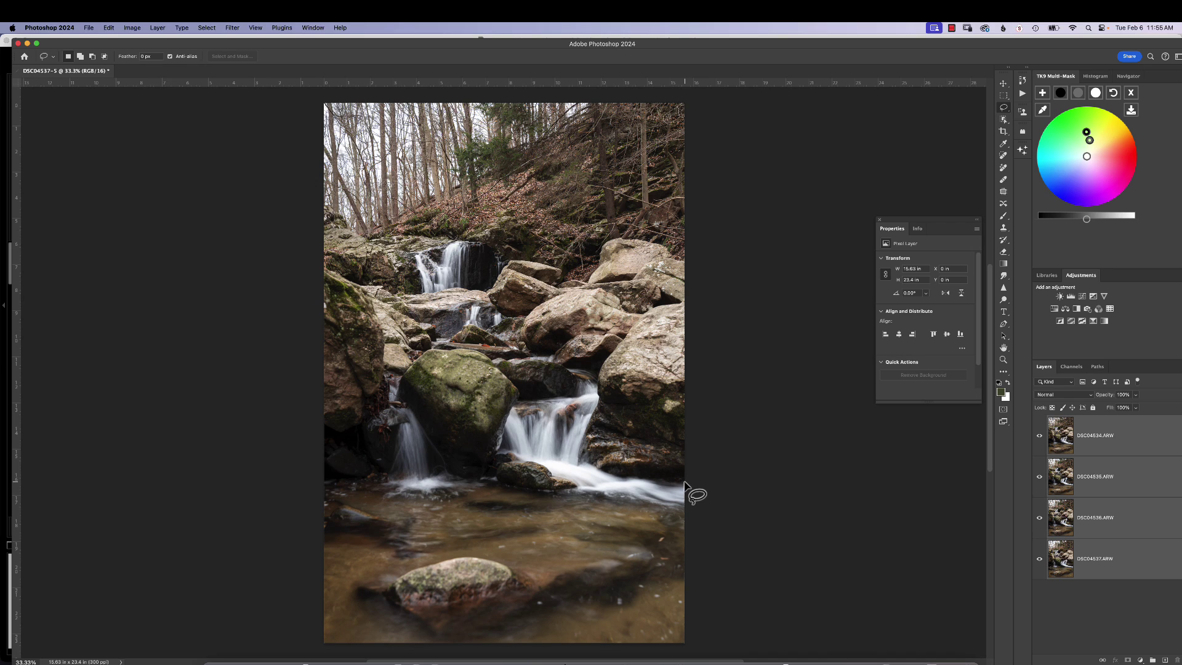
key(super+equal)
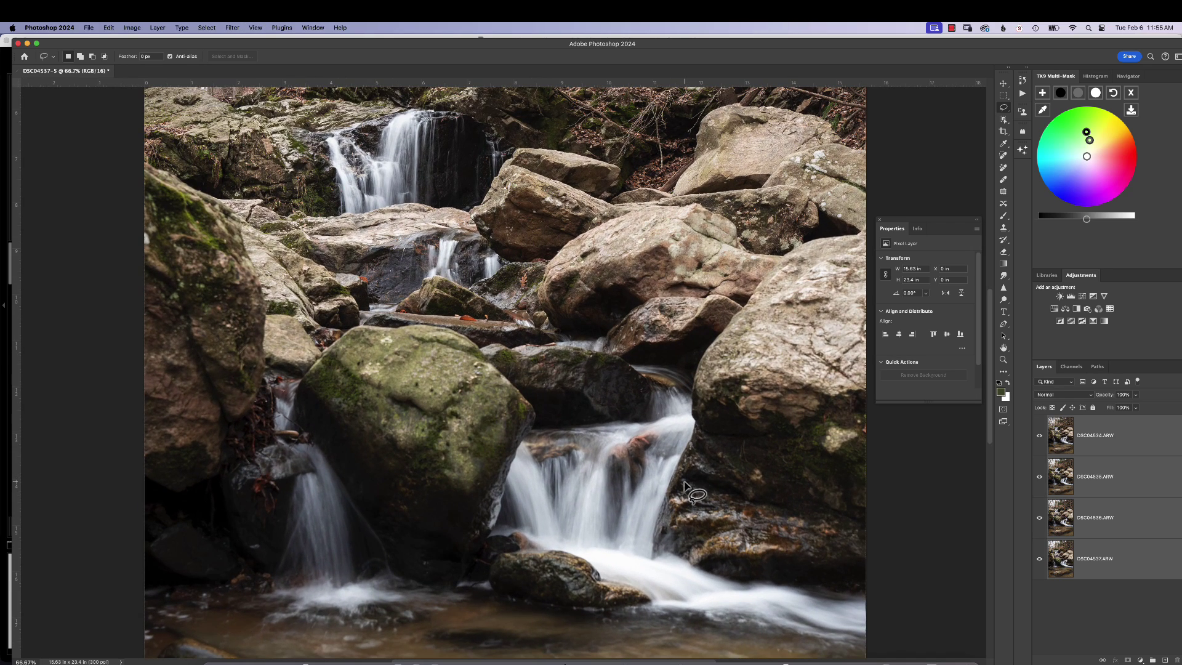
drag(892, 486, 668, 489)
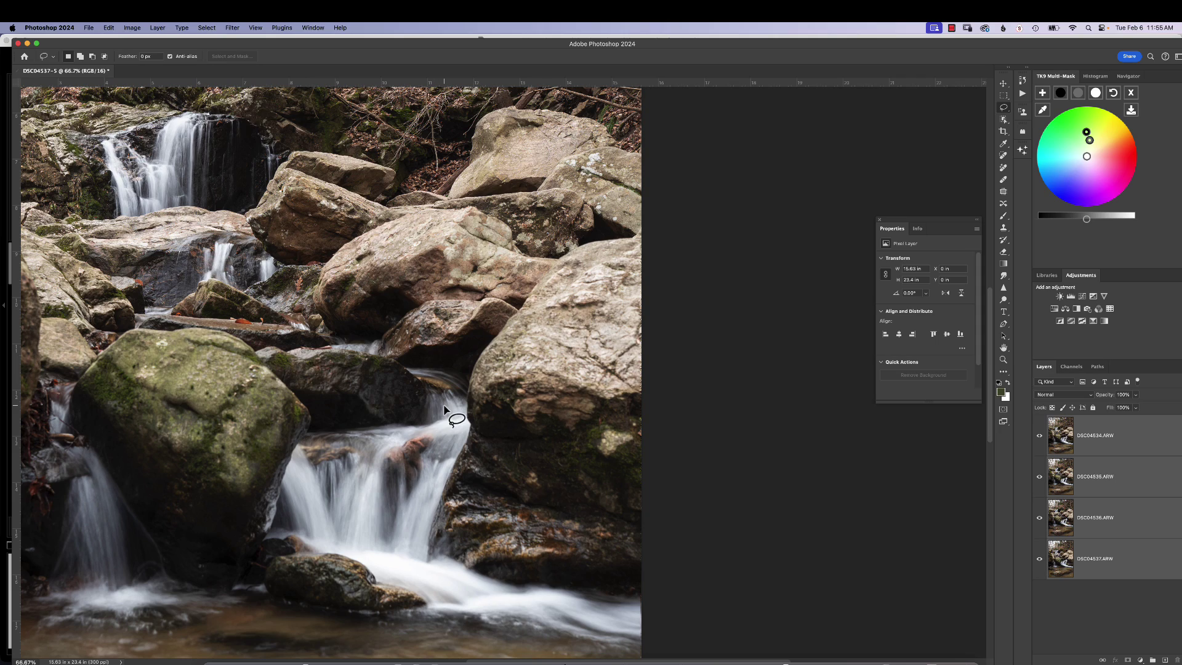
key(super+minus)
key(super+minus)
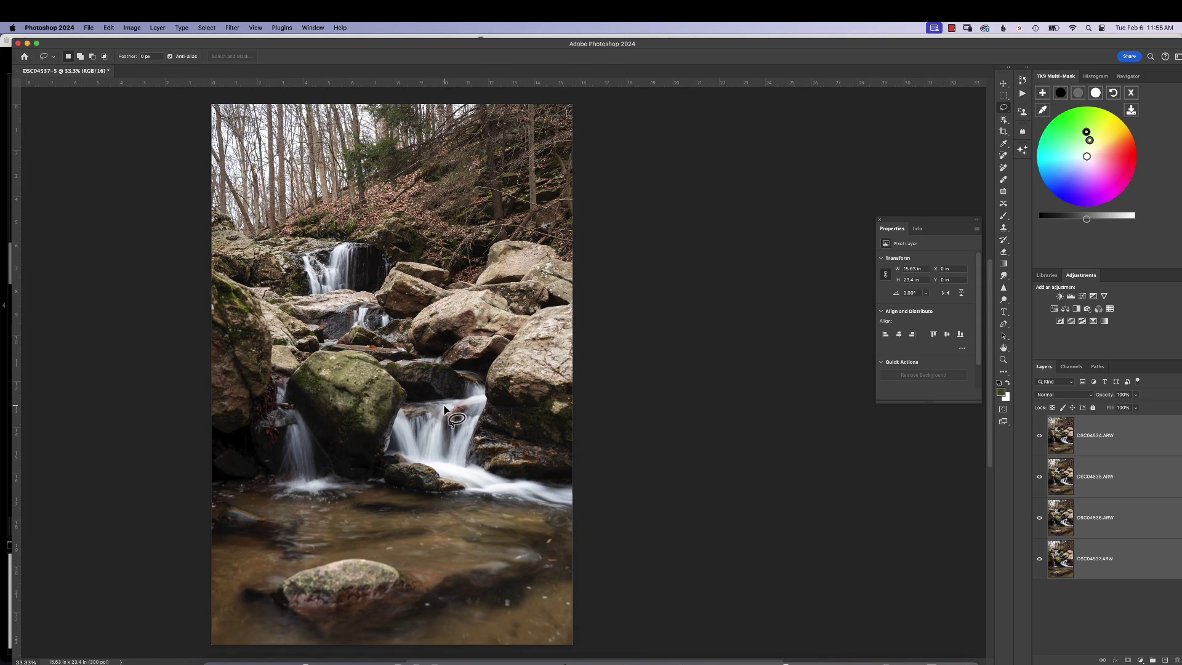
mouse_move(408, 396)
mouse_down()
mouse_move(483, 396)
mouse_move(479, 387)
mouse_up()
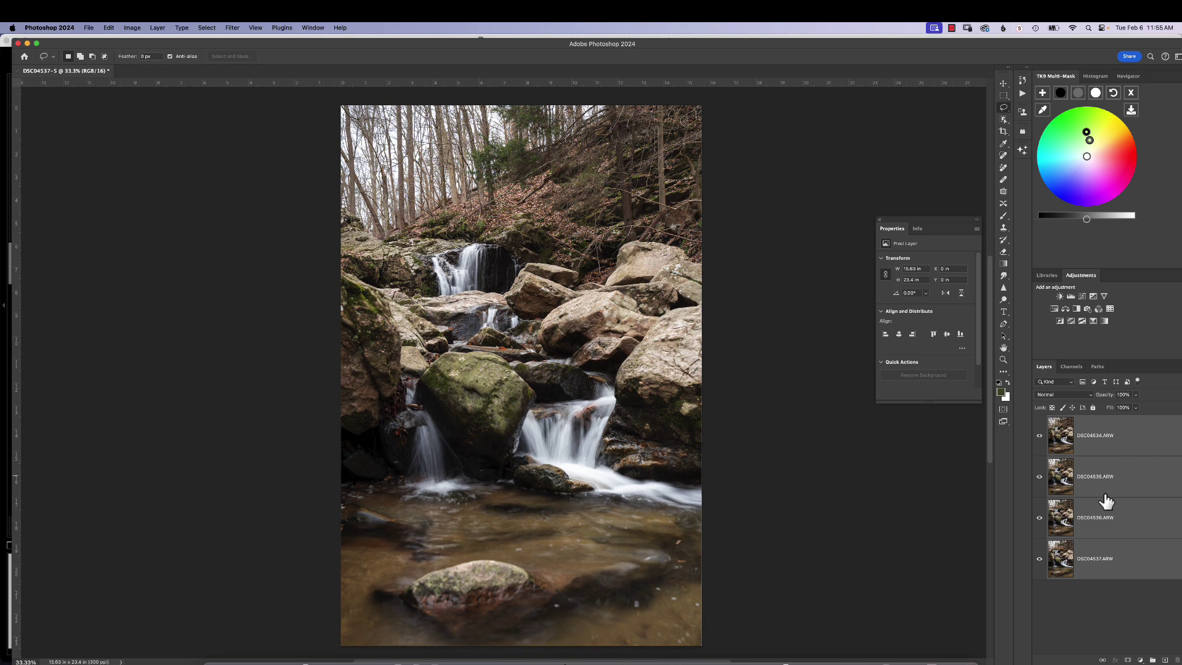
- Run Edit > Auto-Blend Layers with Stack Images to merge the four frames
click(109, 29)
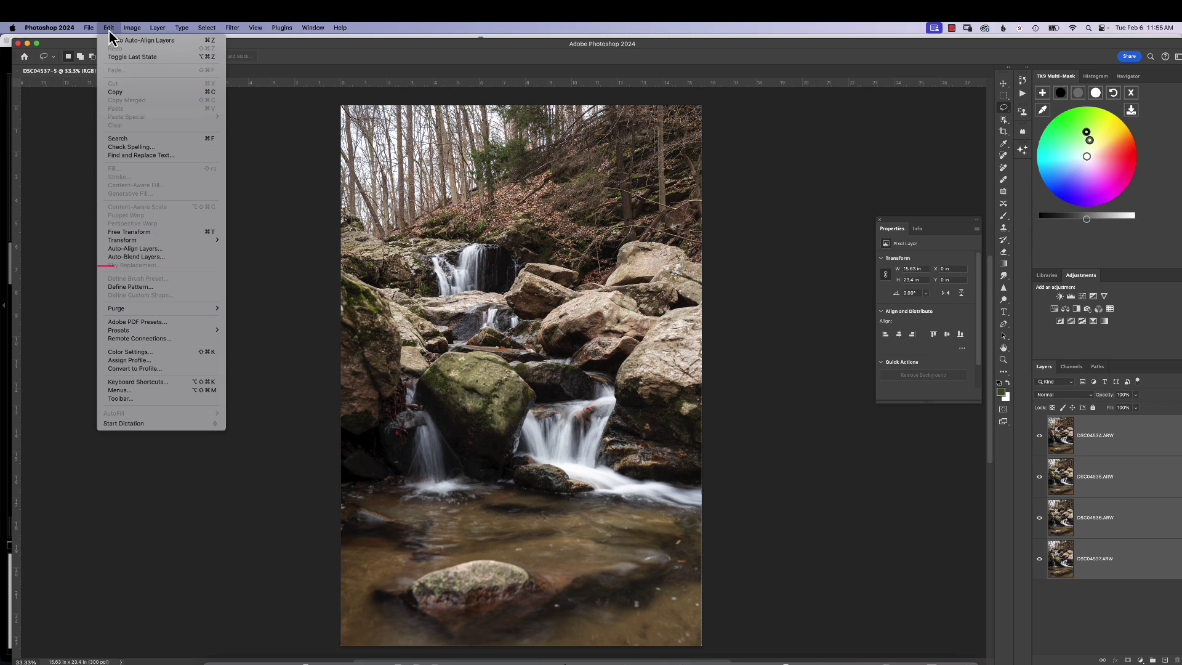
click(142, 257)
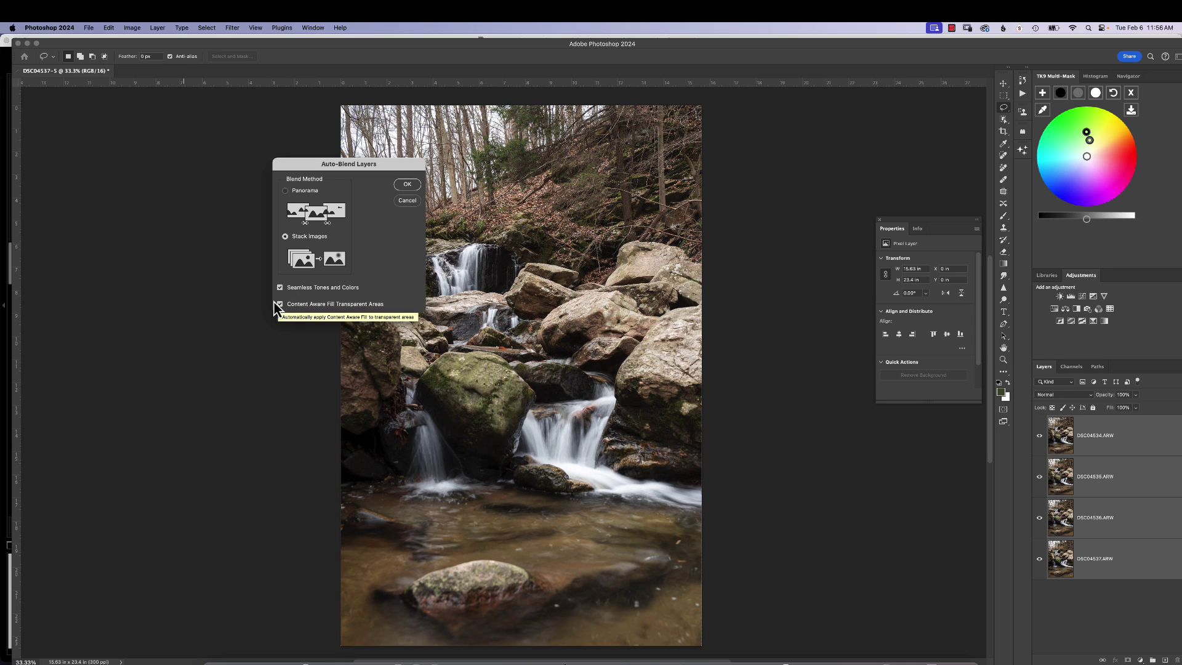
click(408, 185)
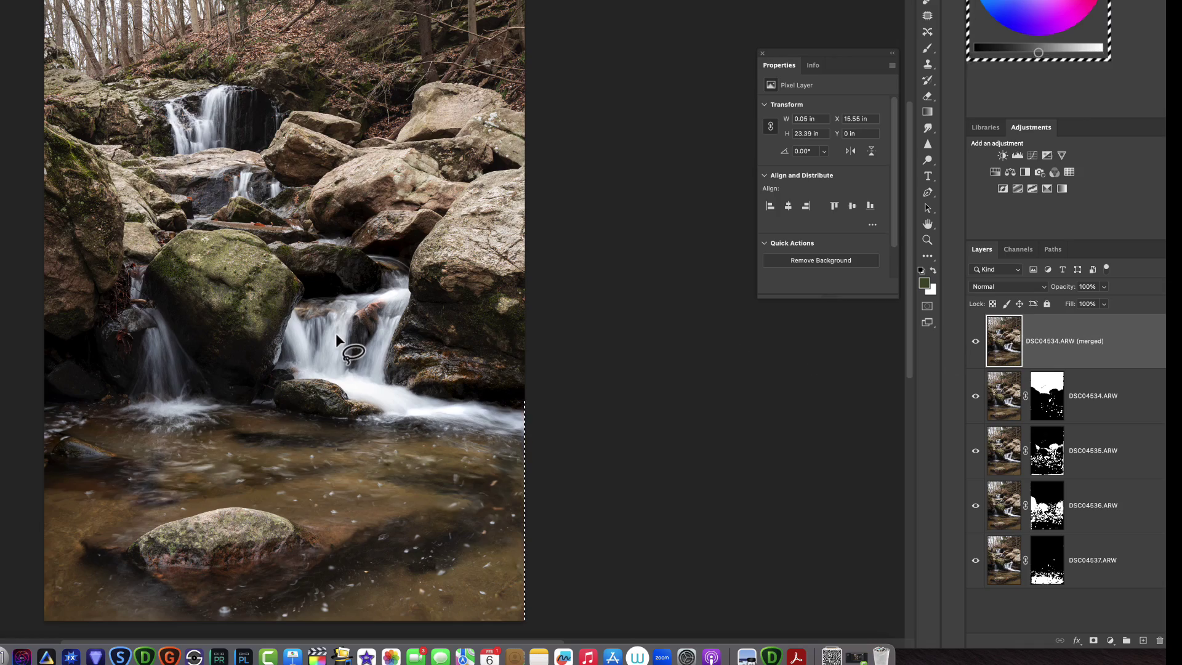
- Zoom to 100% and pan across the upper falls and boulders to inspect the blend
key(super+1)
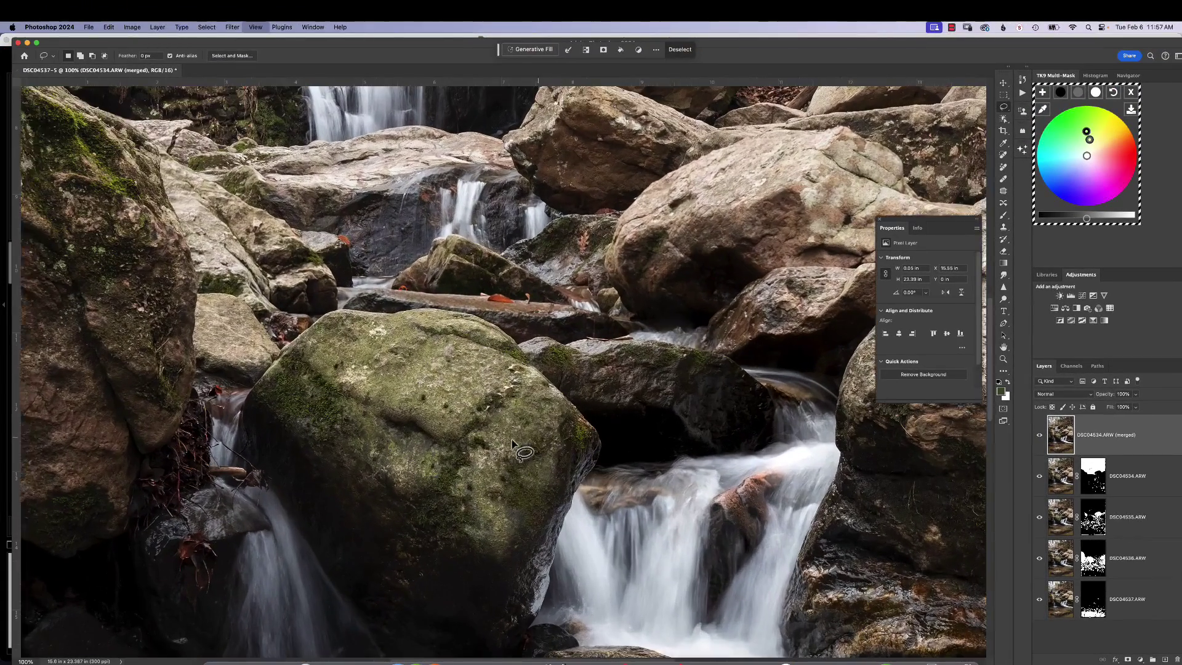
scroll(493, 203, up, 5)
scroll(542, 572, up, 10)
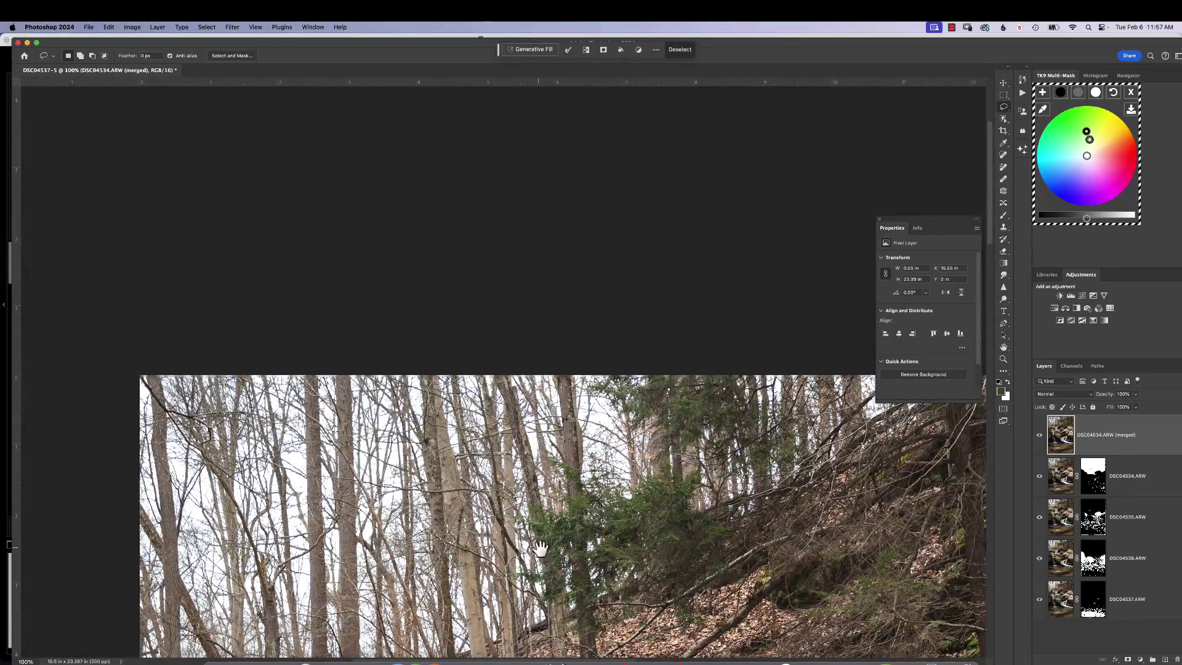
scroll(540, 548, down, 10)
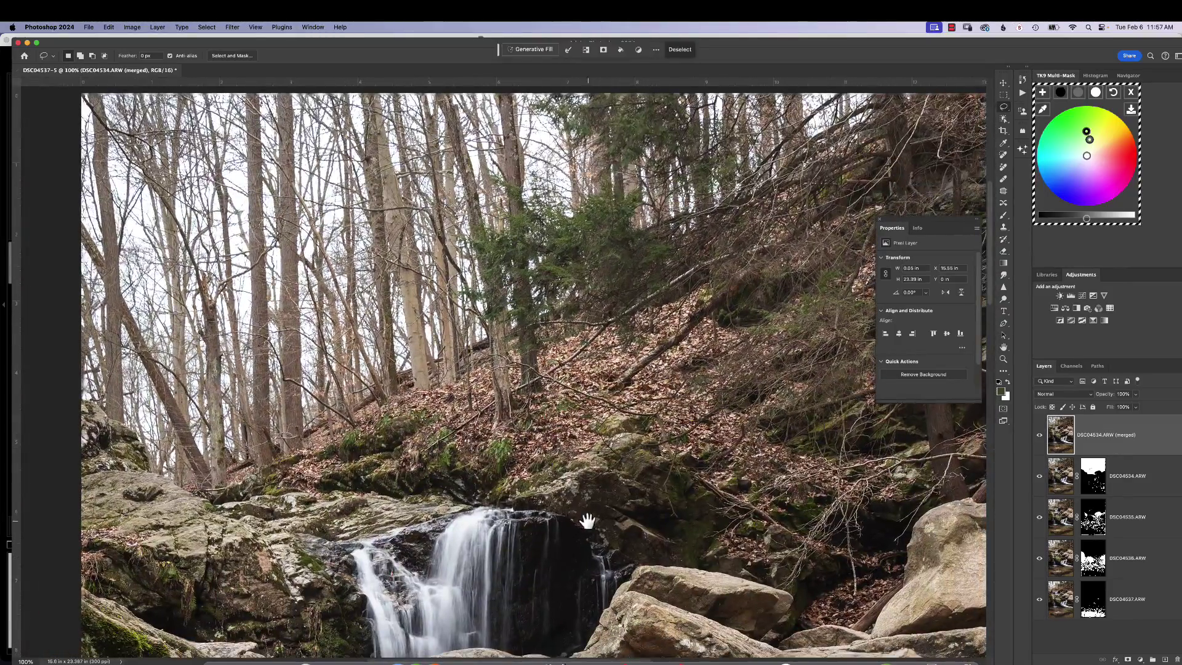
drag(587, 520, 549, 353)
mouse_move(729, 427)
mouse_down()
mouse_move(461, 413)
mouse_move(711, 444)
mouse_move(545, 434)
mouse_up()
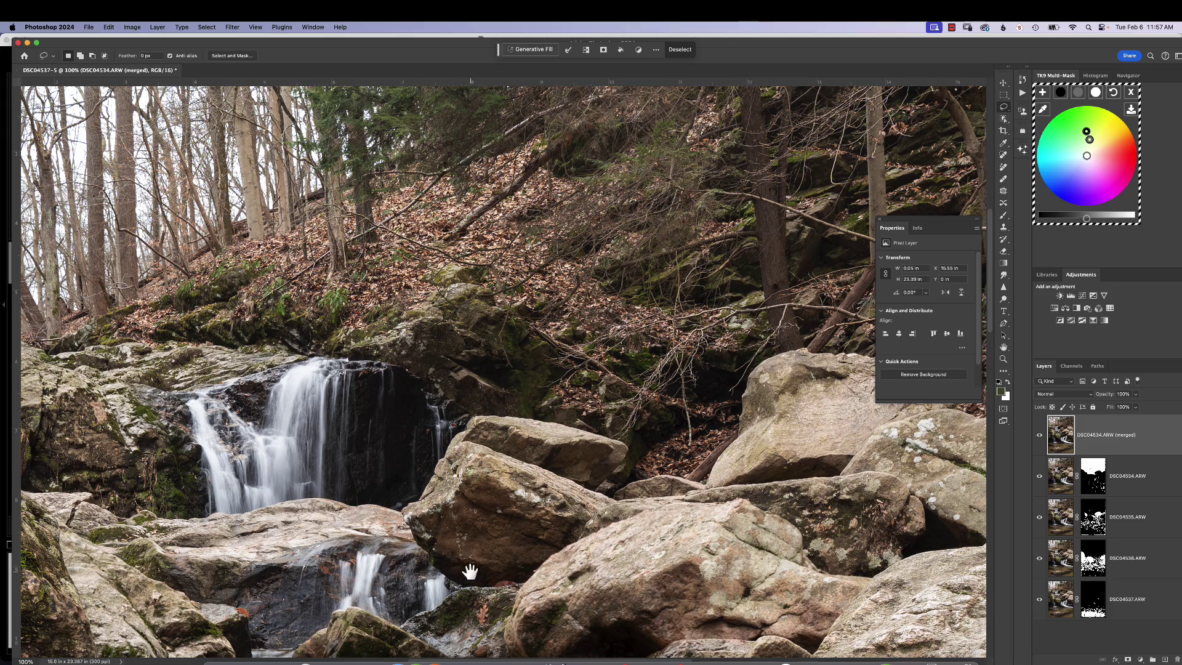
drag(470, 567, 475, 264)
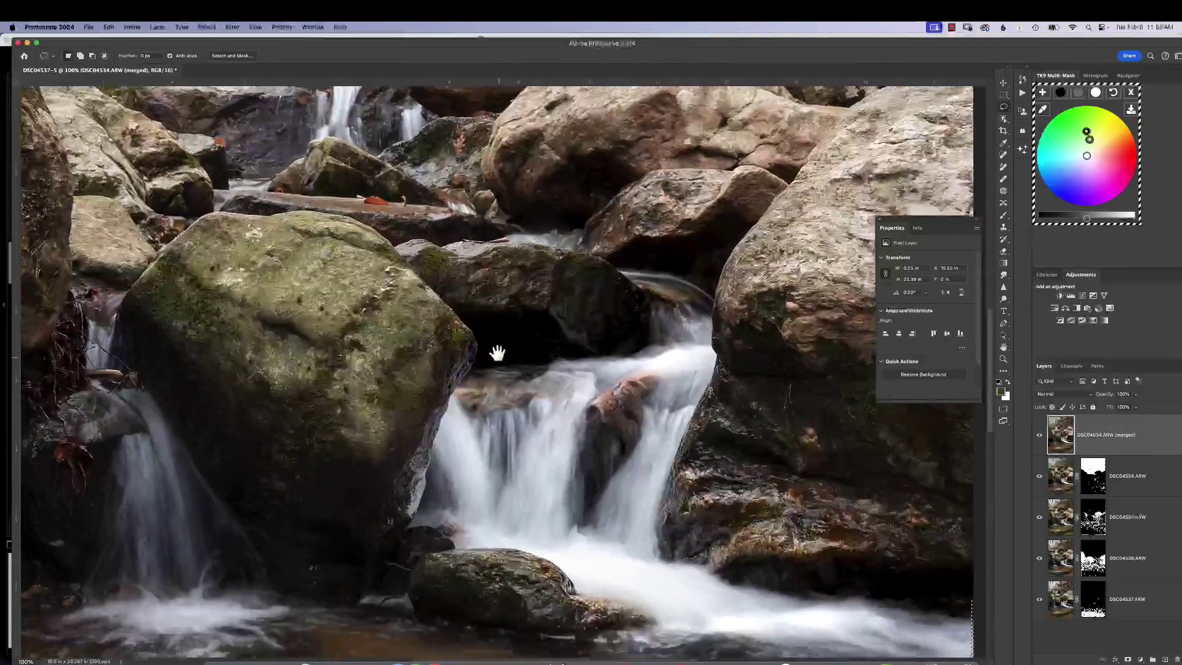
drag(496, 351, 514, 454)
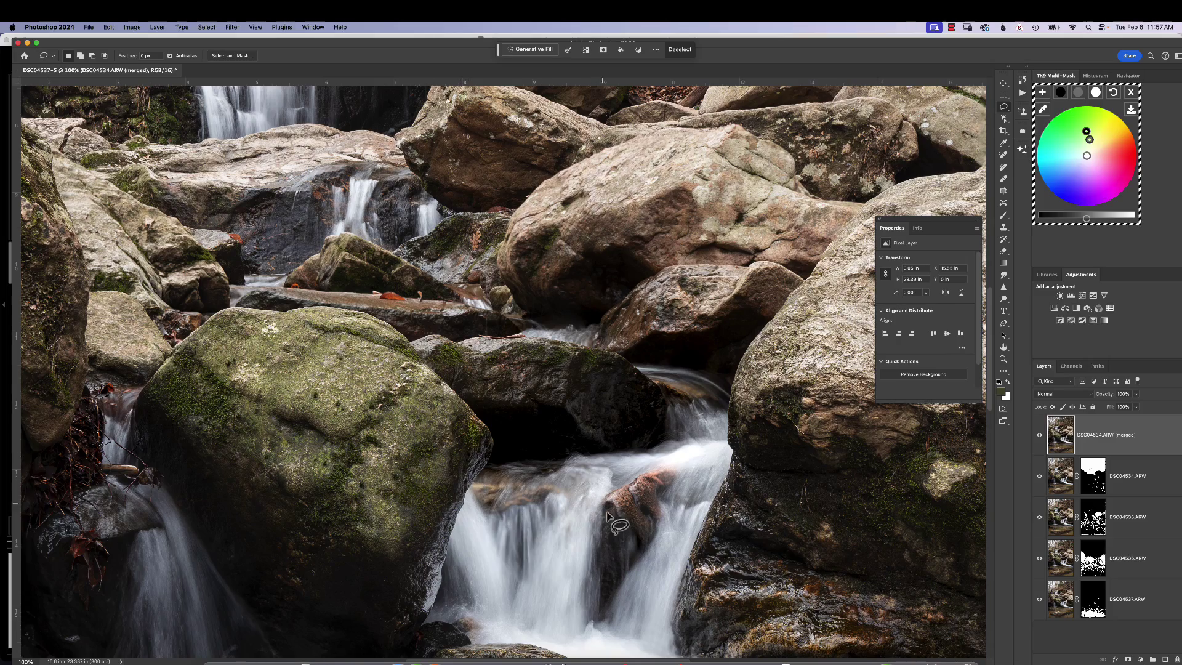
- Zoom out, pan down to the pool below the falls, and select the Remove tool
key(super+minus)
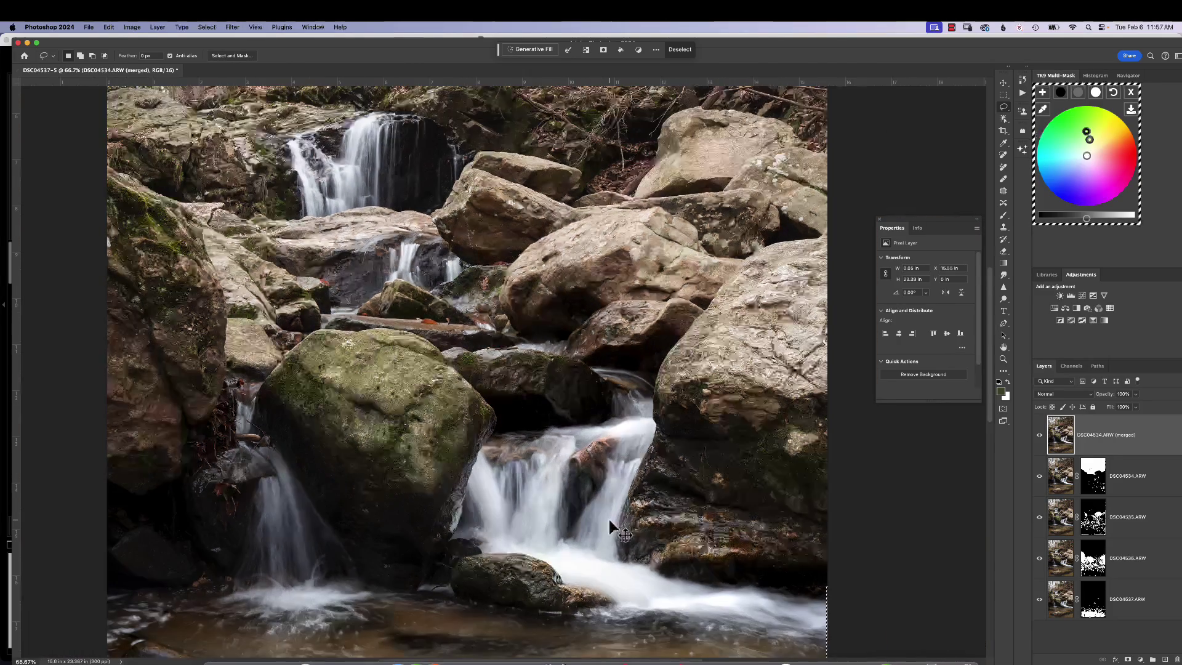
drag(623, 505, 548, 351)
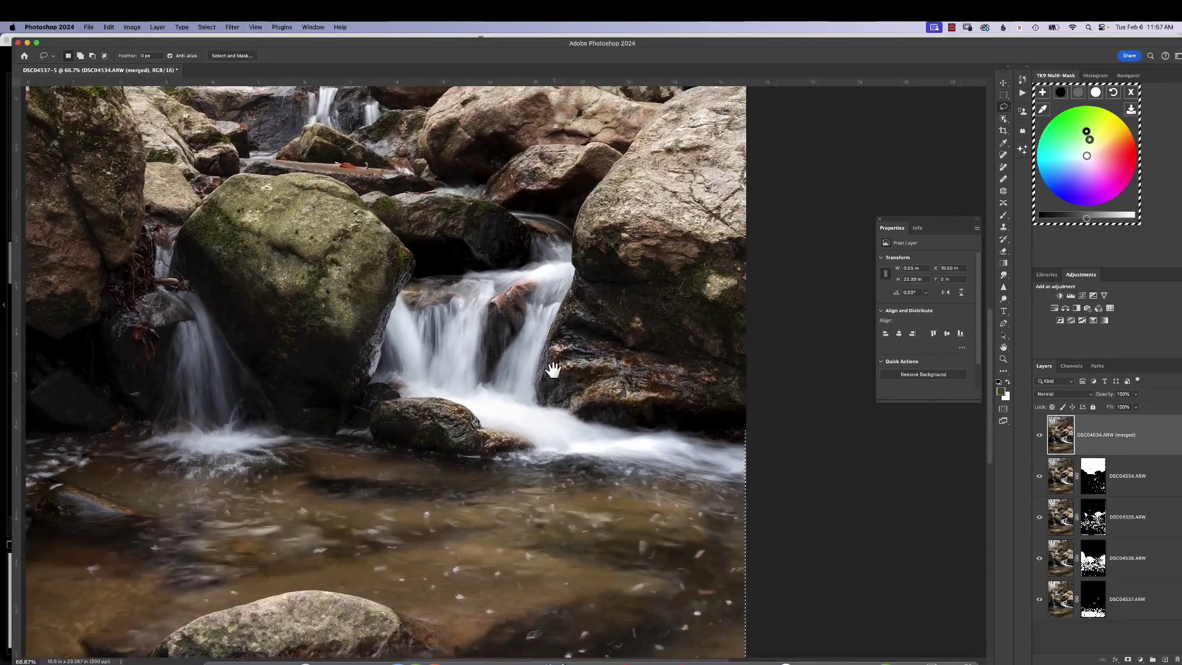
mouse_move(454, 559)
mouse_down()
mouse_move(494, 445)
mouse_move(473, 403)
mouse_up()
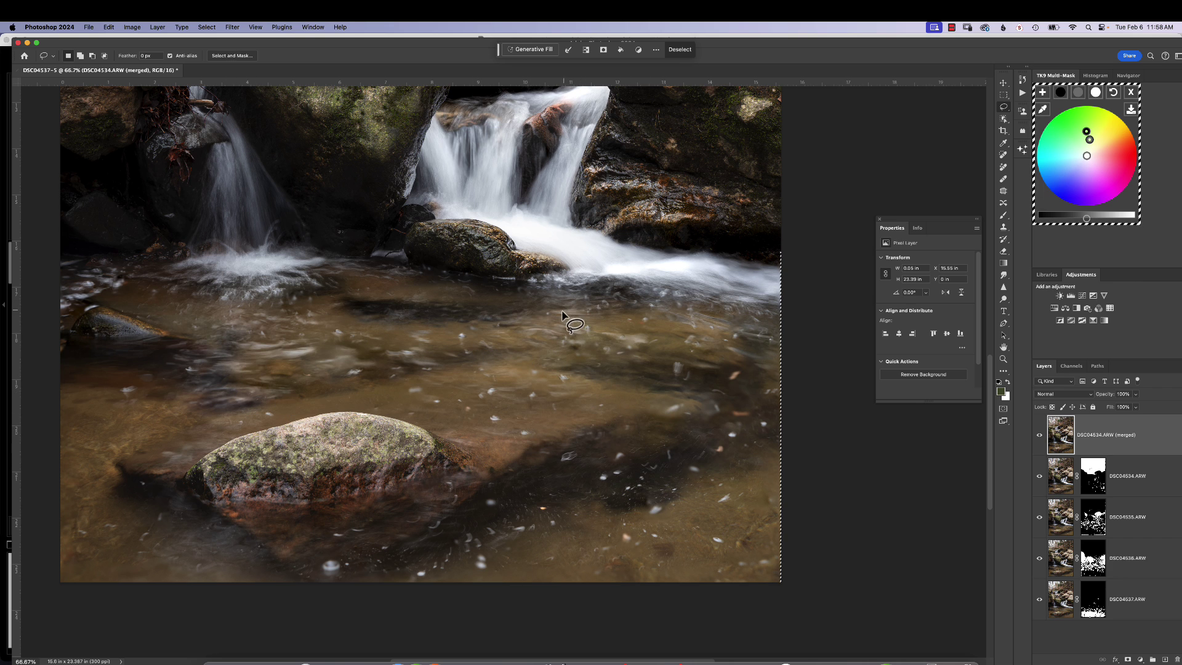
mouse_move(536, 335)
mouse_down()
mouse_move(581, 332)
mouse_move(539, 330)
mouse_up()
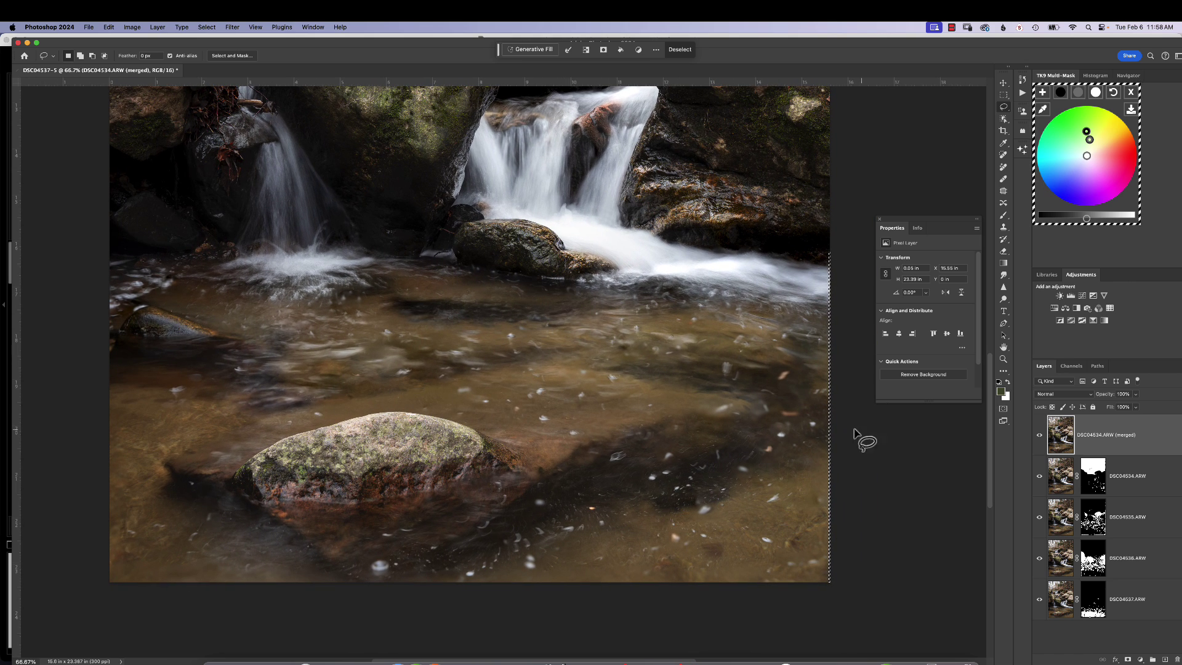
click(1004, 168)
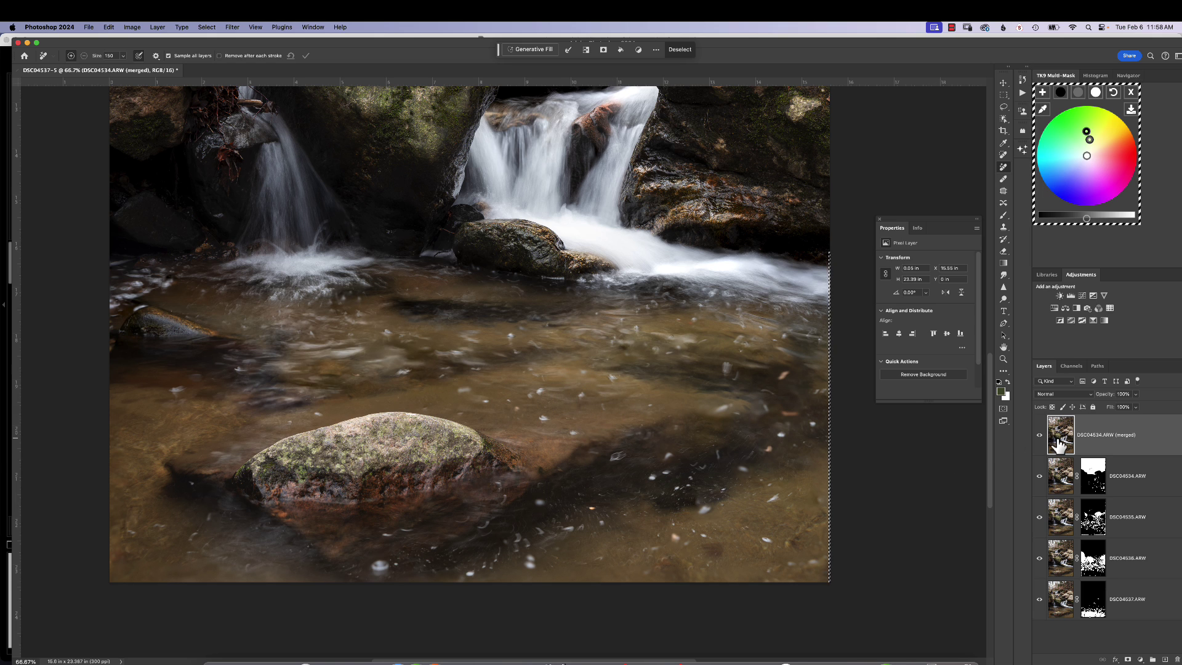
- Deselect and remove three bright specks from the pool with the Remove tool
key(super+d)
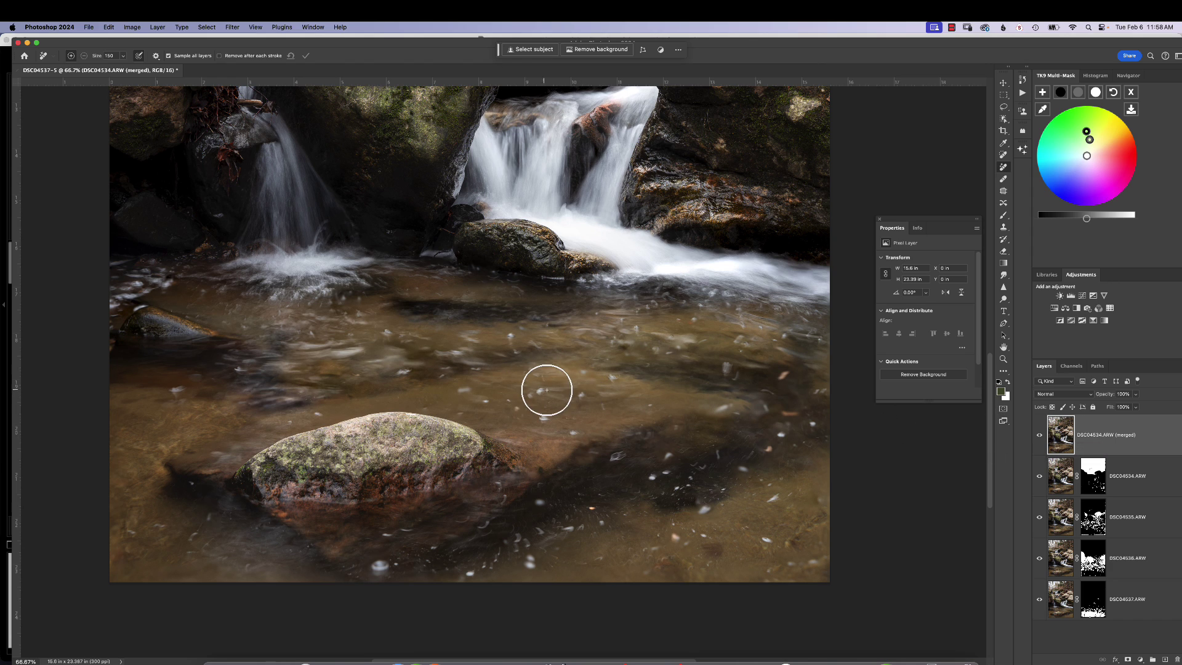
click(538, 392)
key(Return)
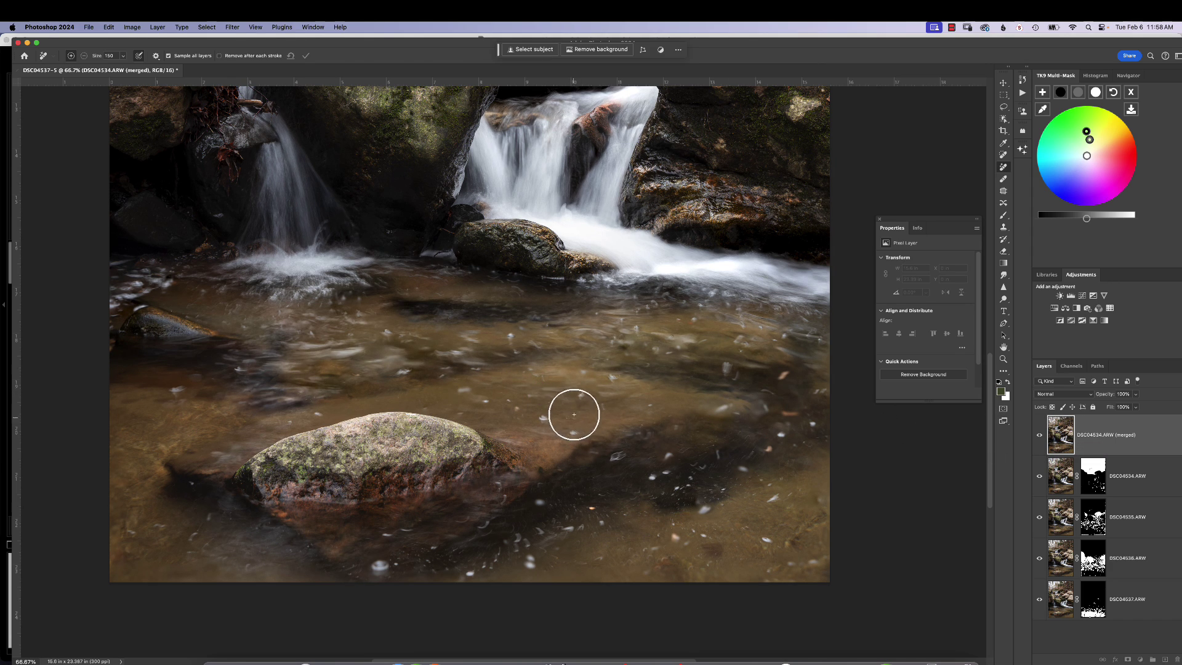
click(581, 396)
key(Return)
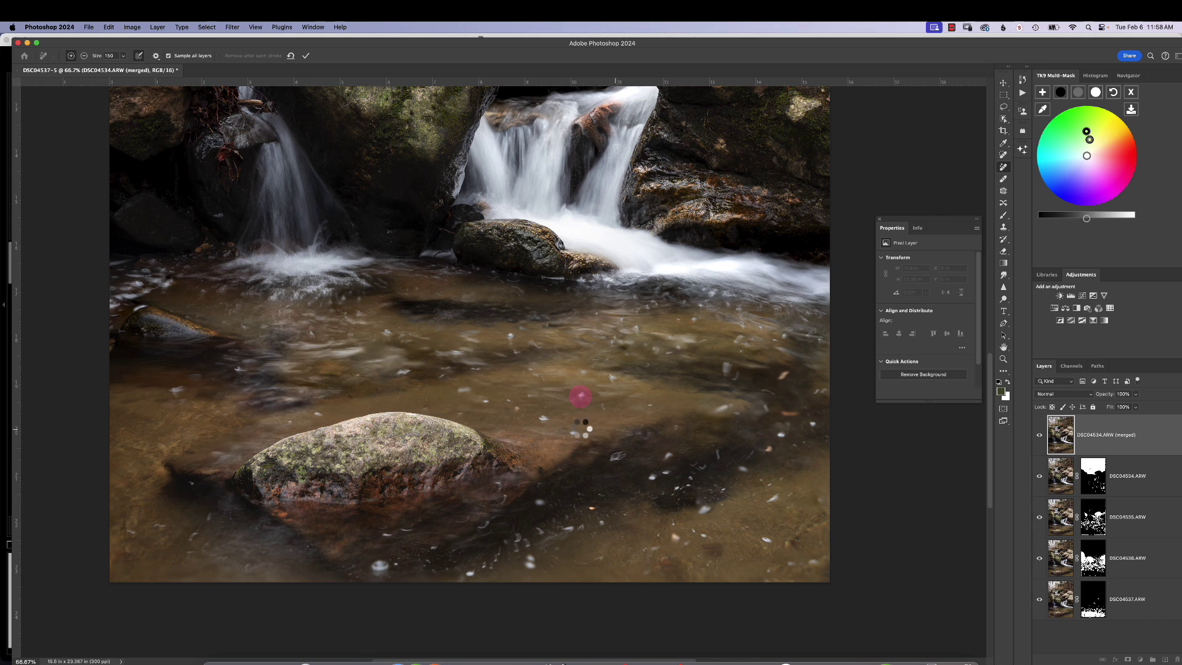
click(545, 418)
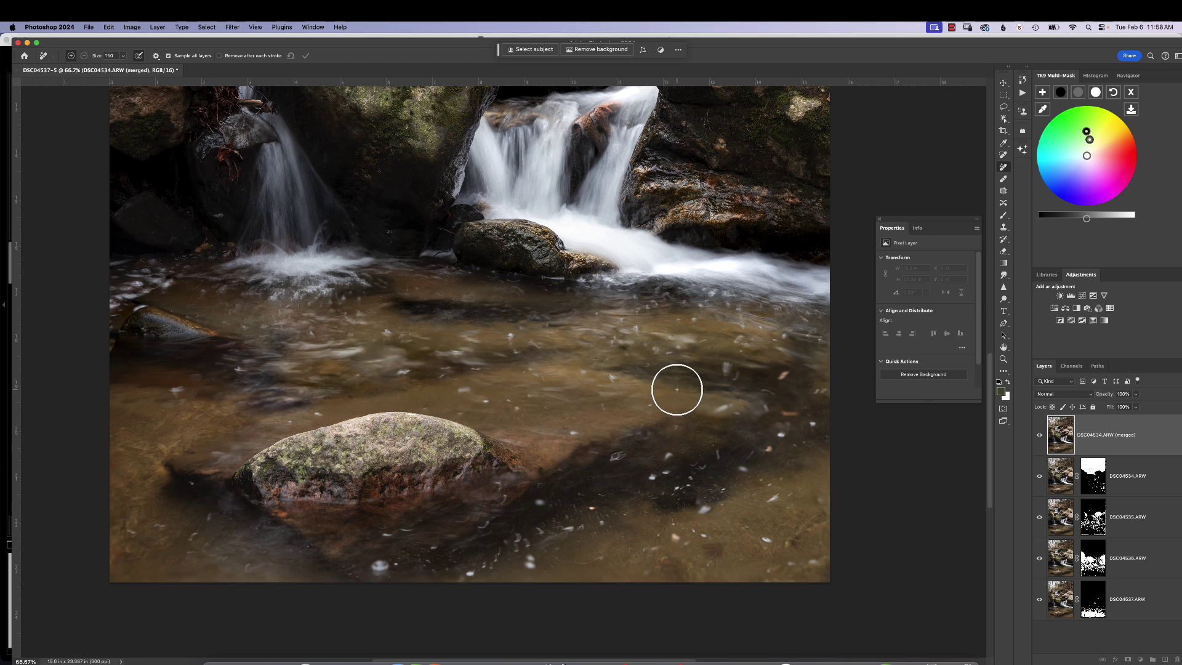
key(super+minus)
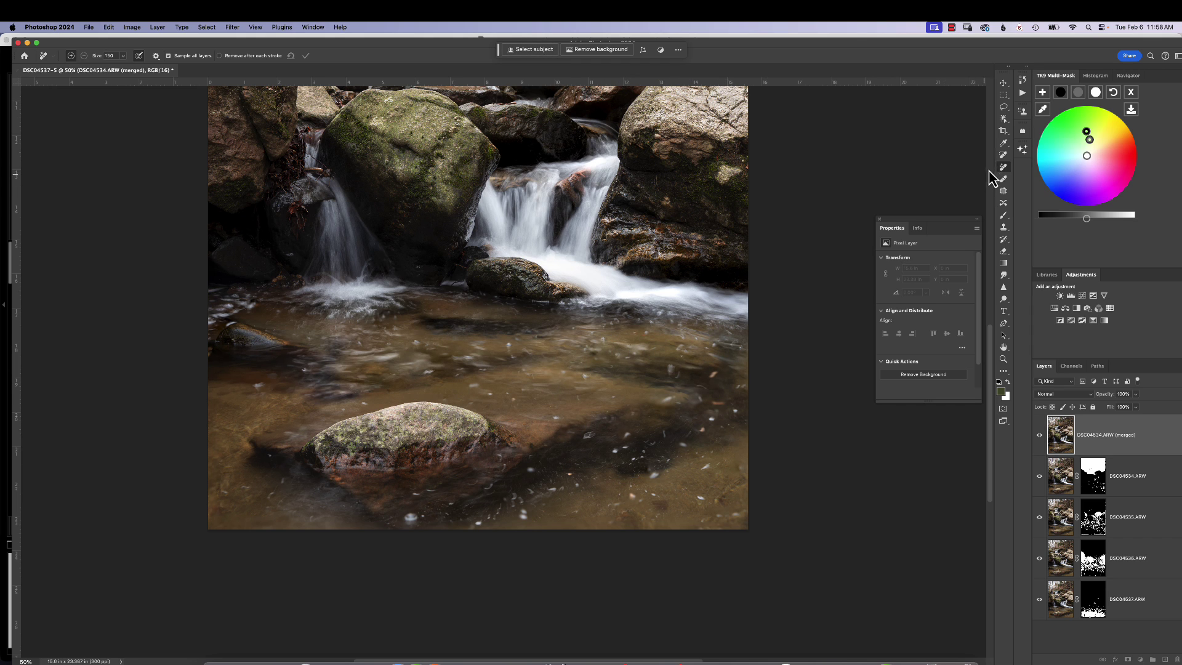
click(1004, 106)
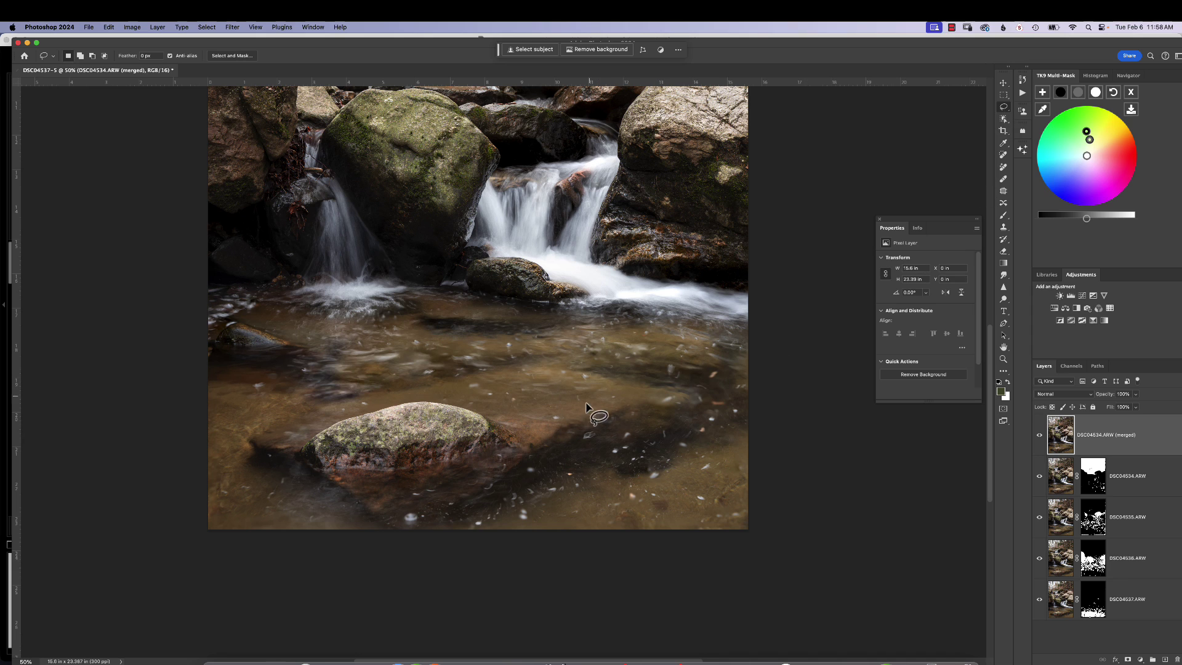
- Lasso the dark streak in the lower-right pool and replace it using Generative Fill
mouse_move(642, 419)
mouse_down()
mouse_move(571, 431)
mouse_move(567, 458)
mouse_move(595, 481)
mouse_move(641, 484)
mouse_move(713, 447)
mouse_move(739, 411)
mouse_move(713, 398)
mouse_move(631, 428)
mouse_up()
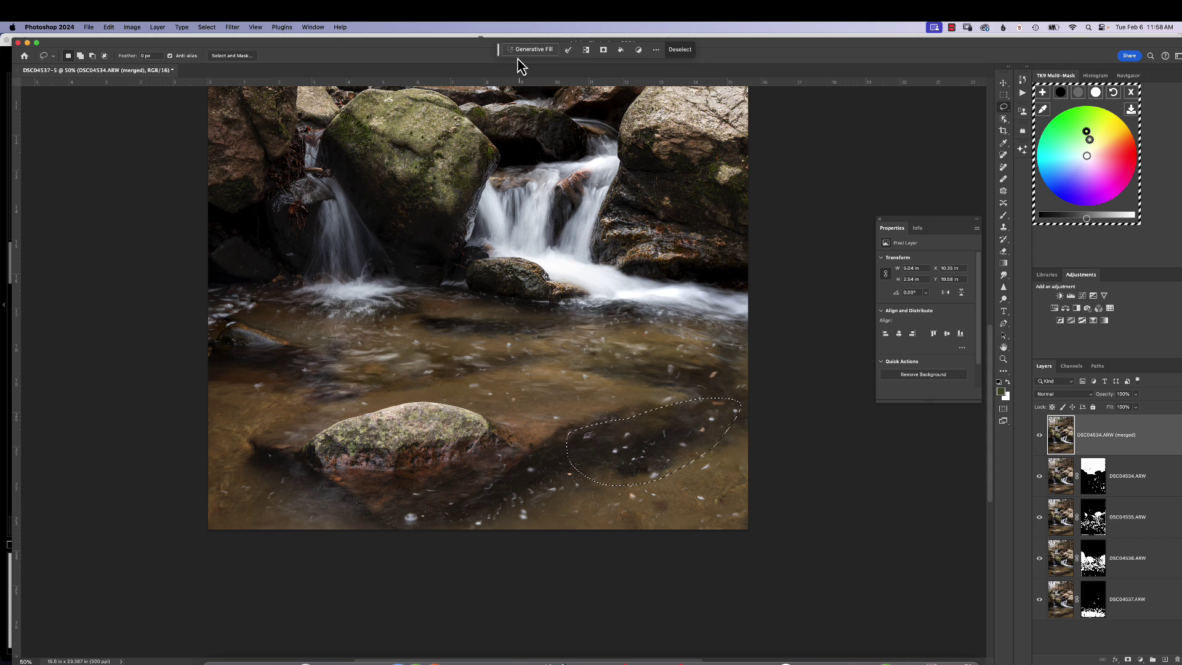
click(530, 51)
click(696, 50)
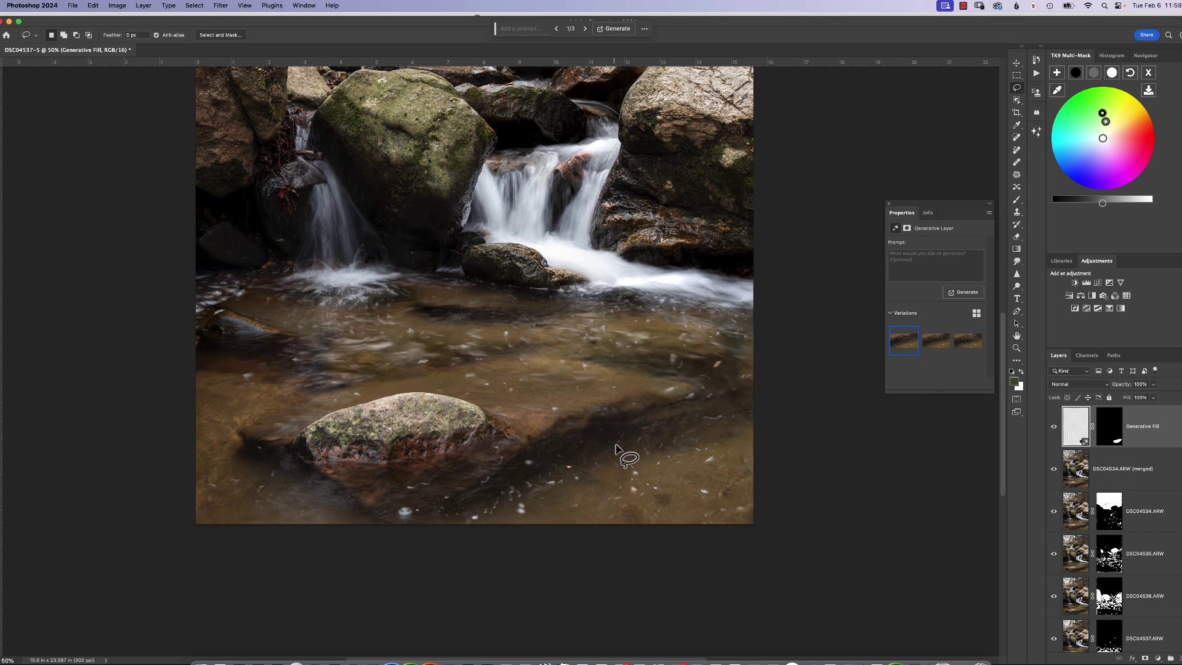
click(1014, 152)
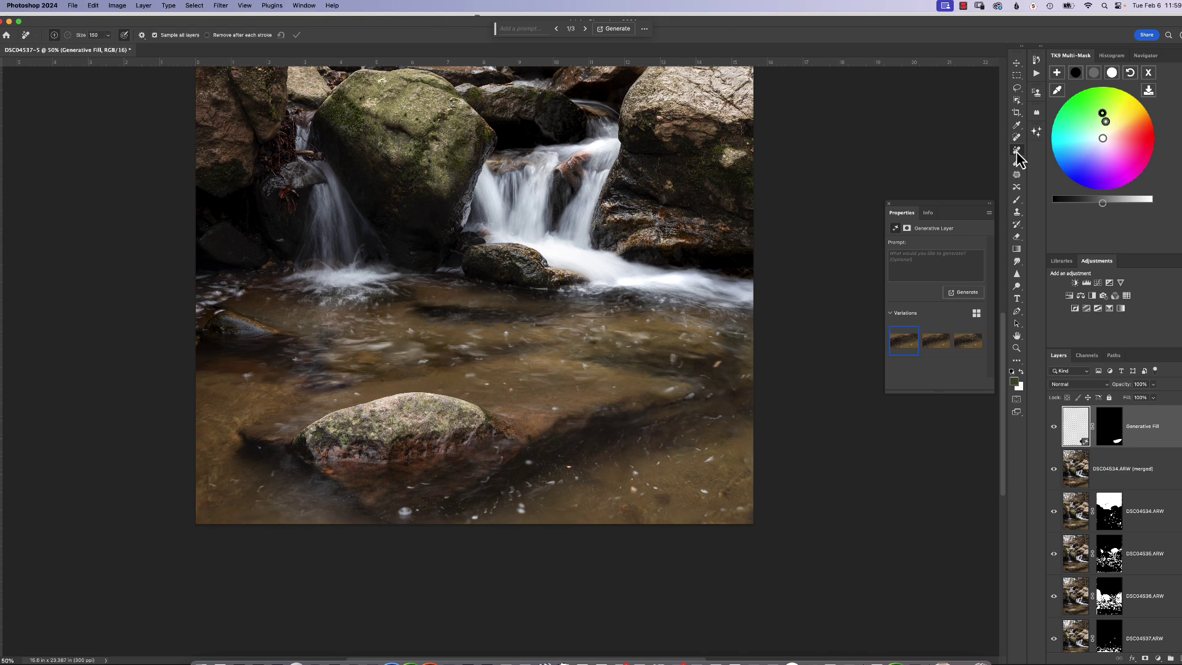
scroll(835, 477, up, 10)
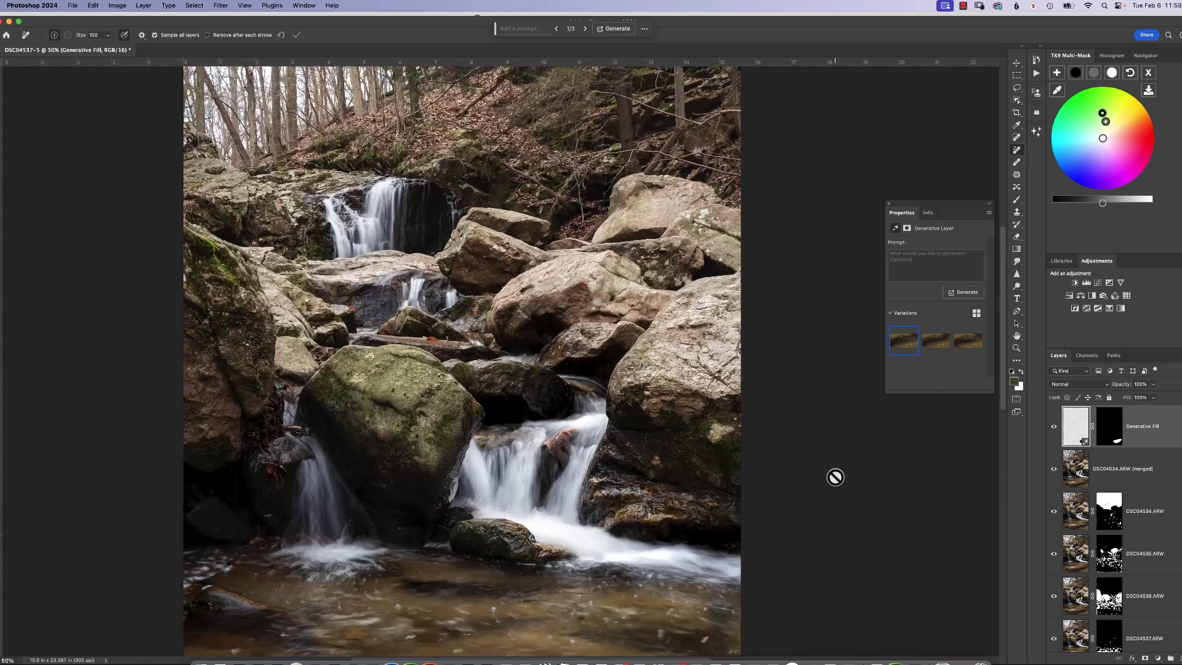
scroll(834, 477, down, 2)
key(super+minus)
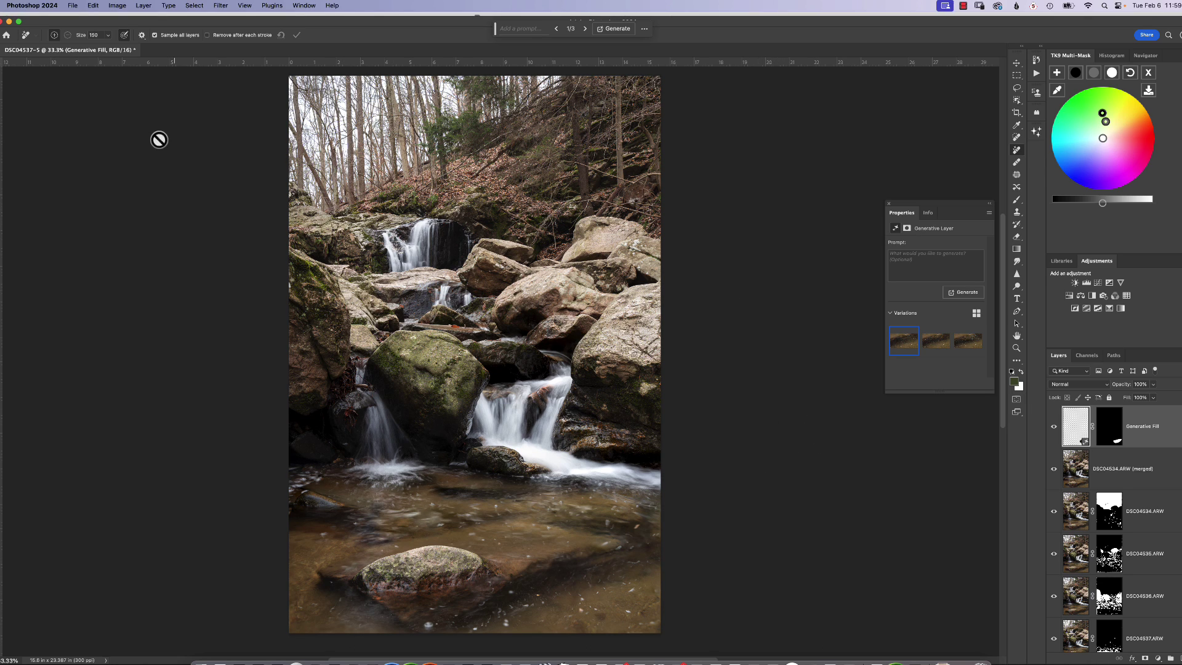
- Save the layered waterfall document with File > Save
click(73, 6)
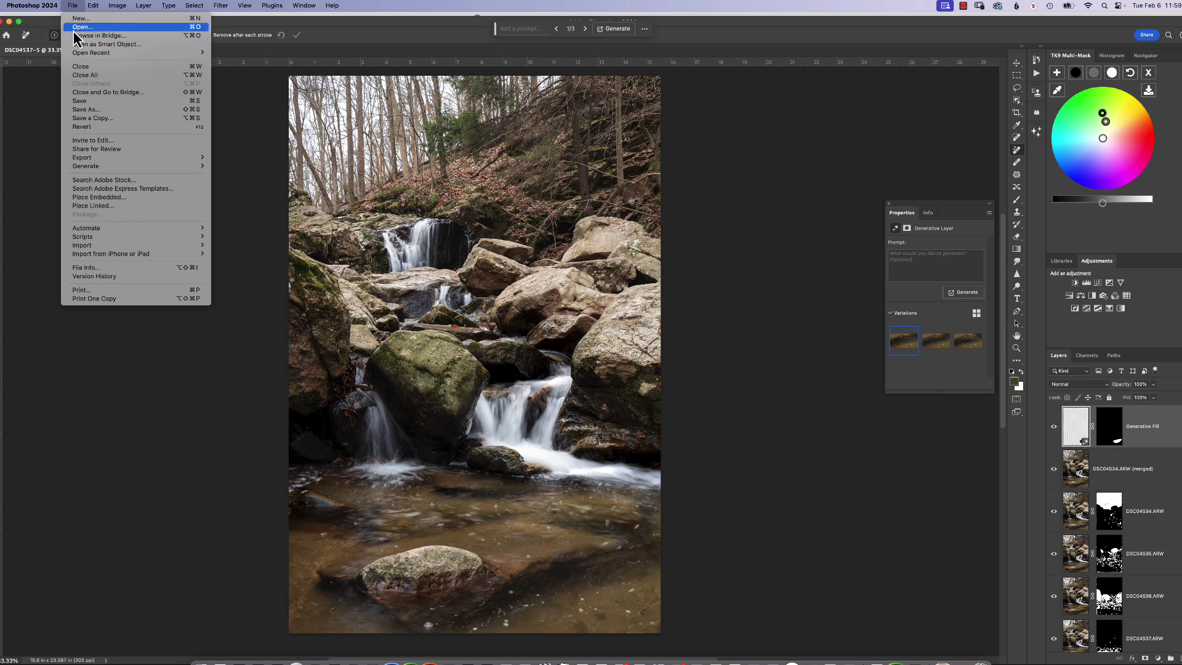
click(80, 101)
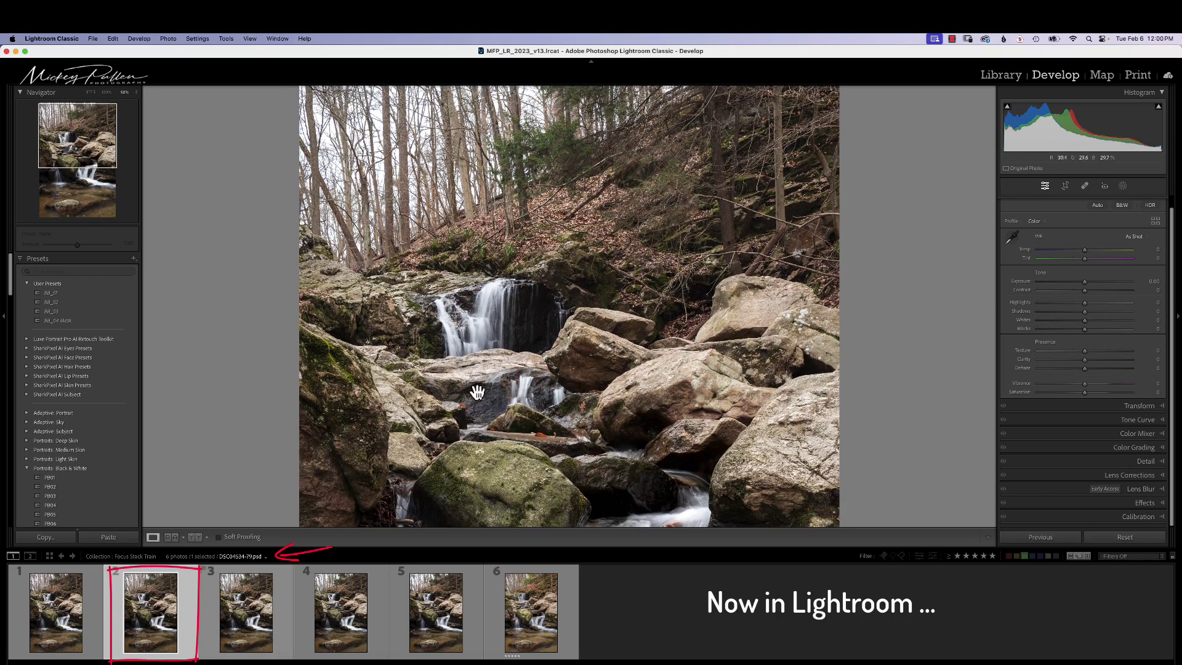
click(58, 623)
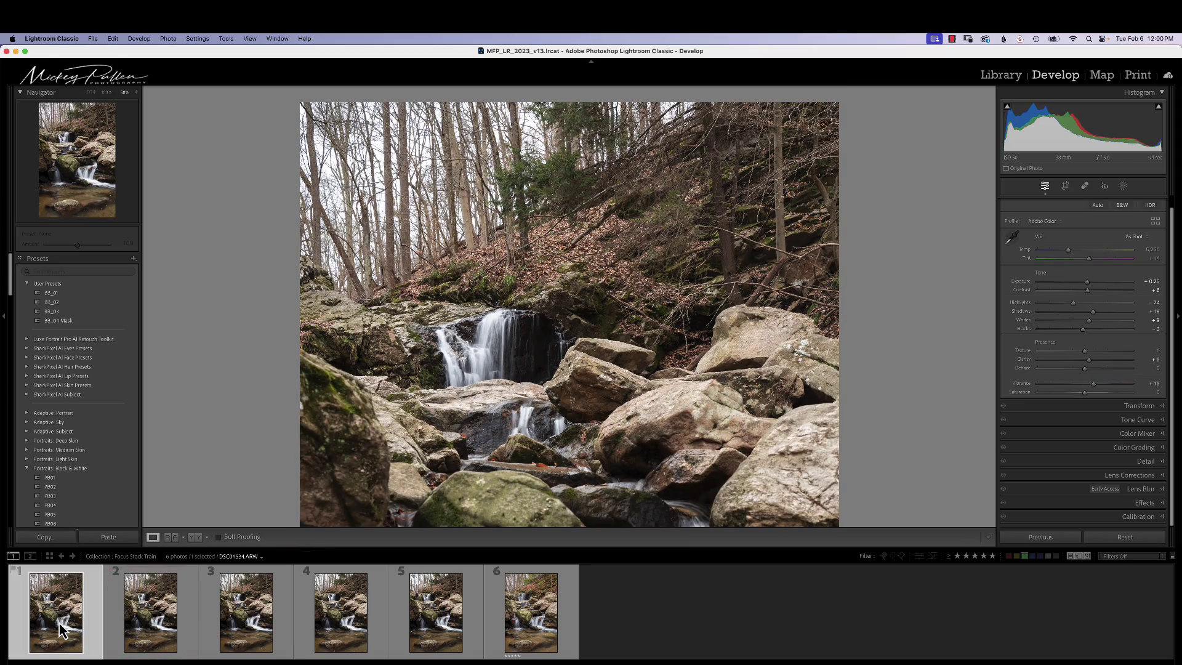
click(143, 619)
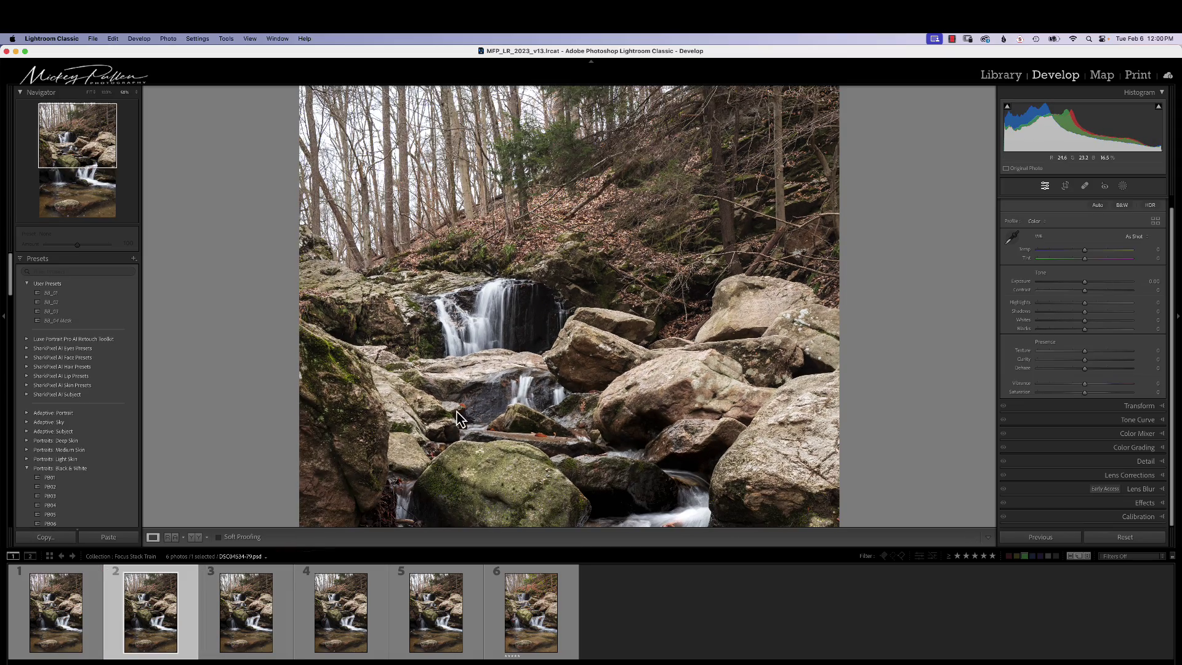
scroll(457, 412, down, 5)
scroll(457, 412, down, 5)
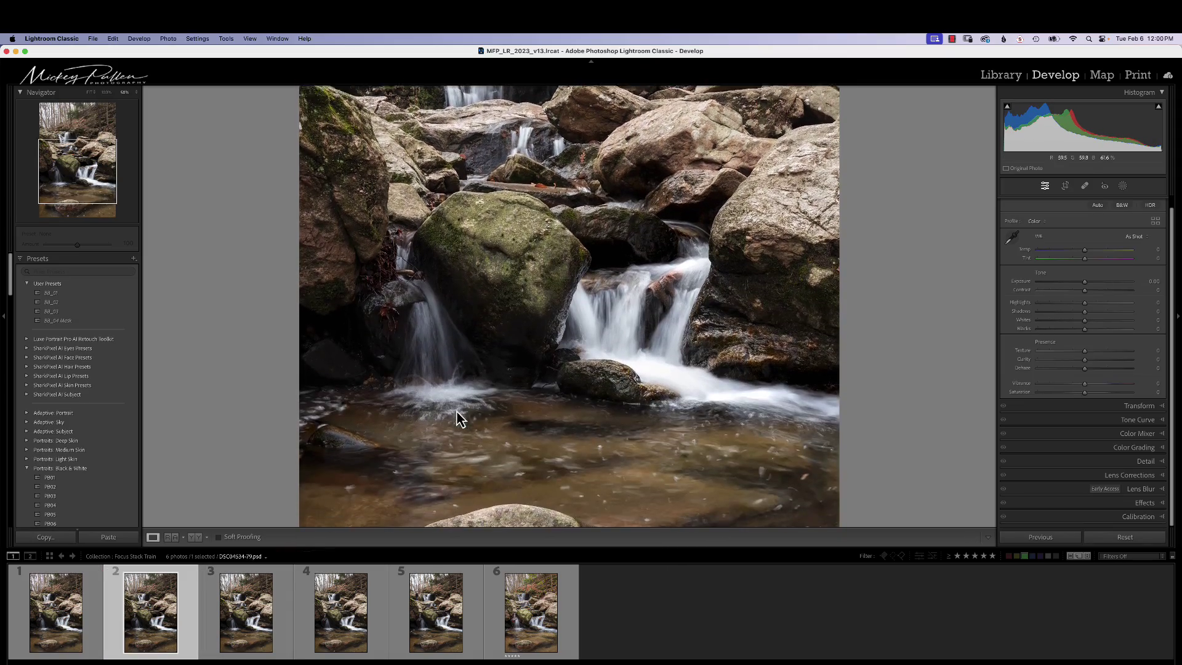
scroll(457, 412, up, 10)
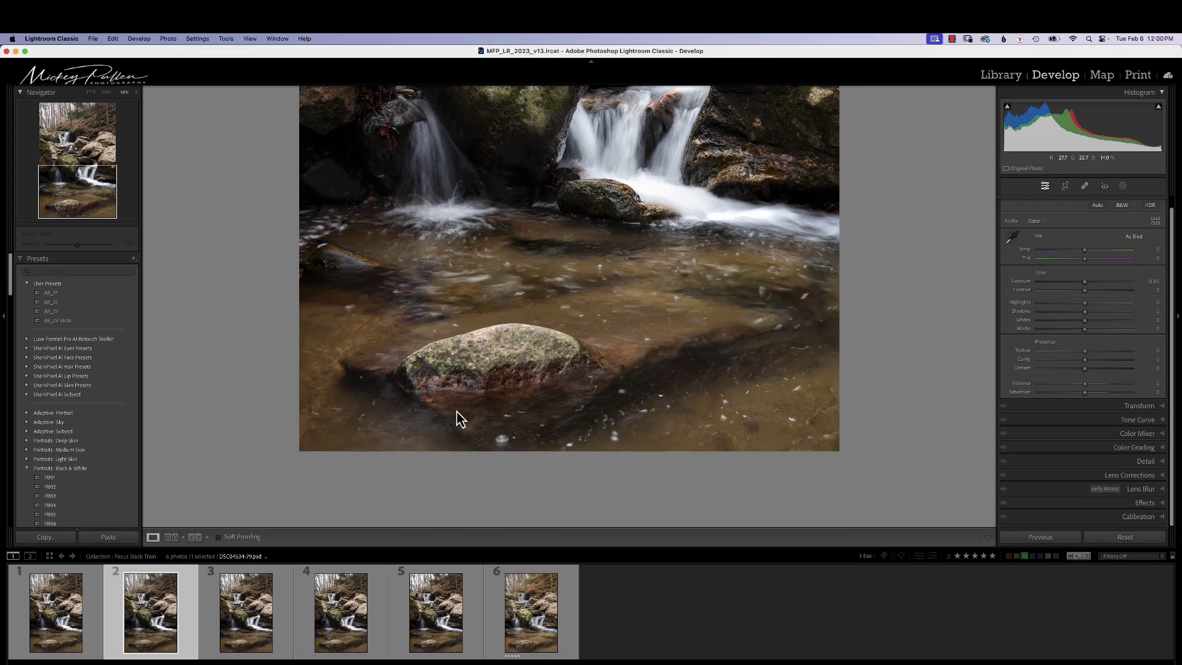
scroll(457, 412, up, 5)
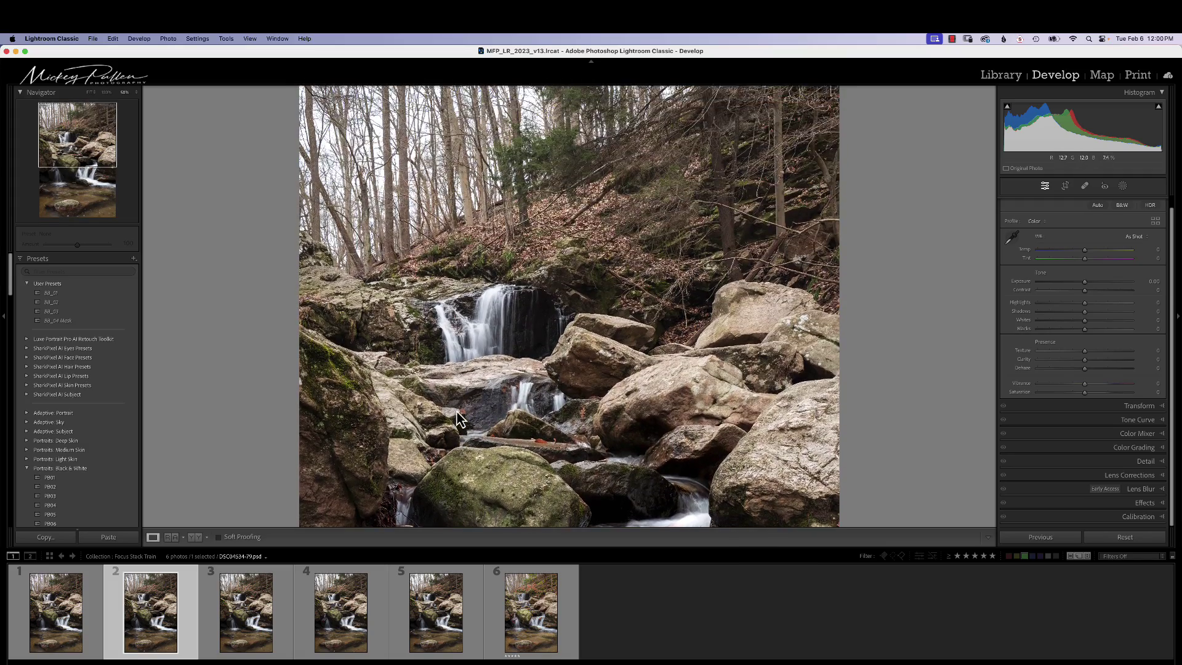
key(super+minus)
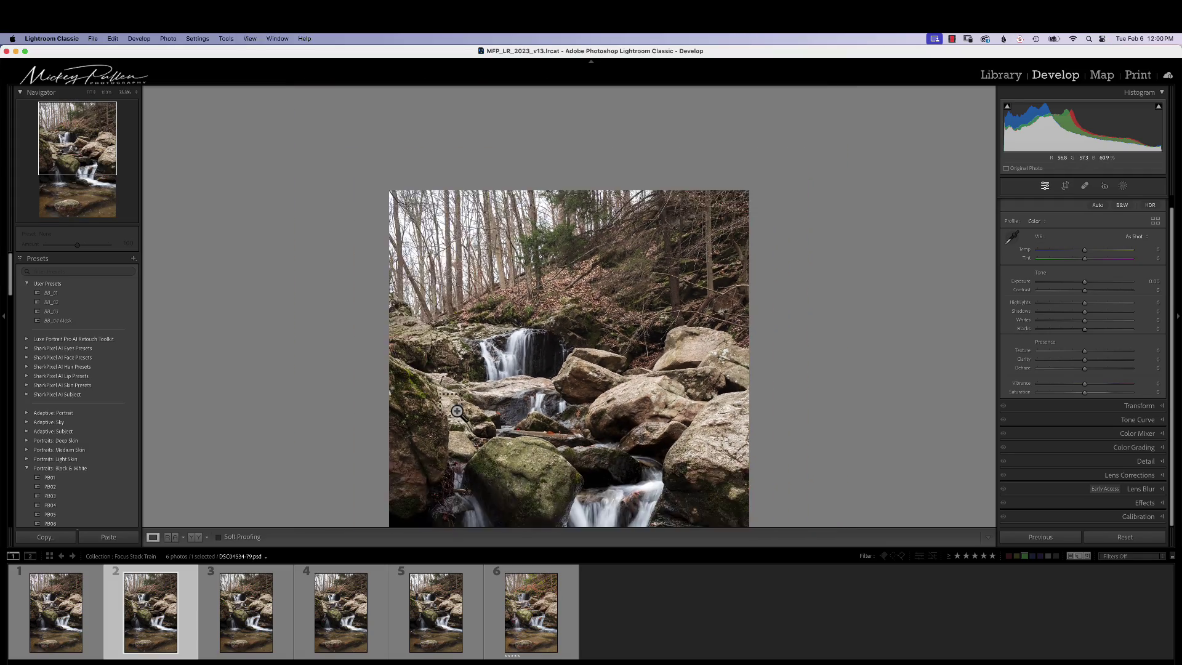
- Load photo 6, the edited focus-stacked waterfall PSD, from the filmstrip into Develop
click(533, 623)
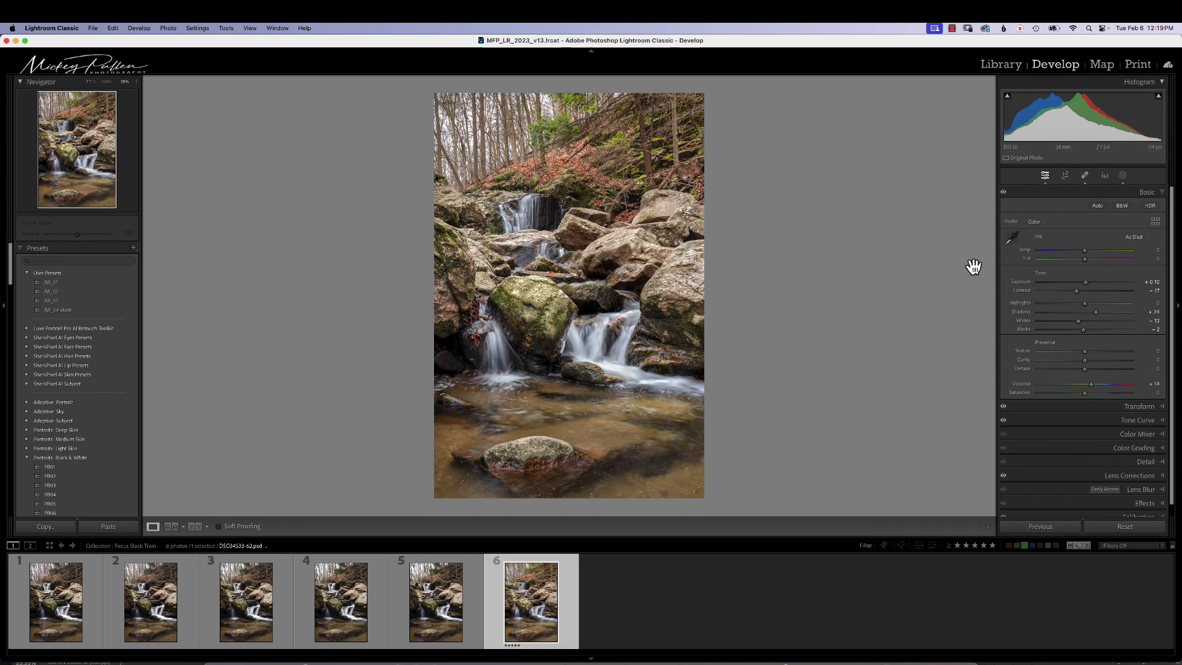
- List the photo's masks, select Mask 1 and turn on the tinted mask overlay
click(1122, 177)
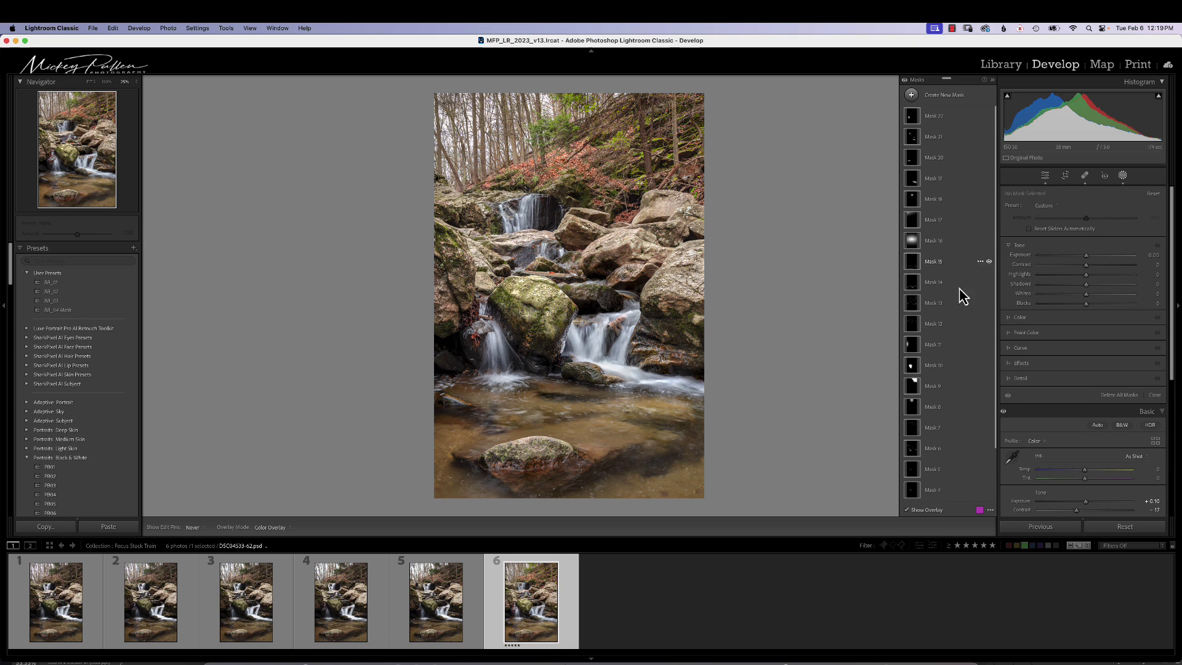
scroll(963, 340, down, 3)
click(912, 491)
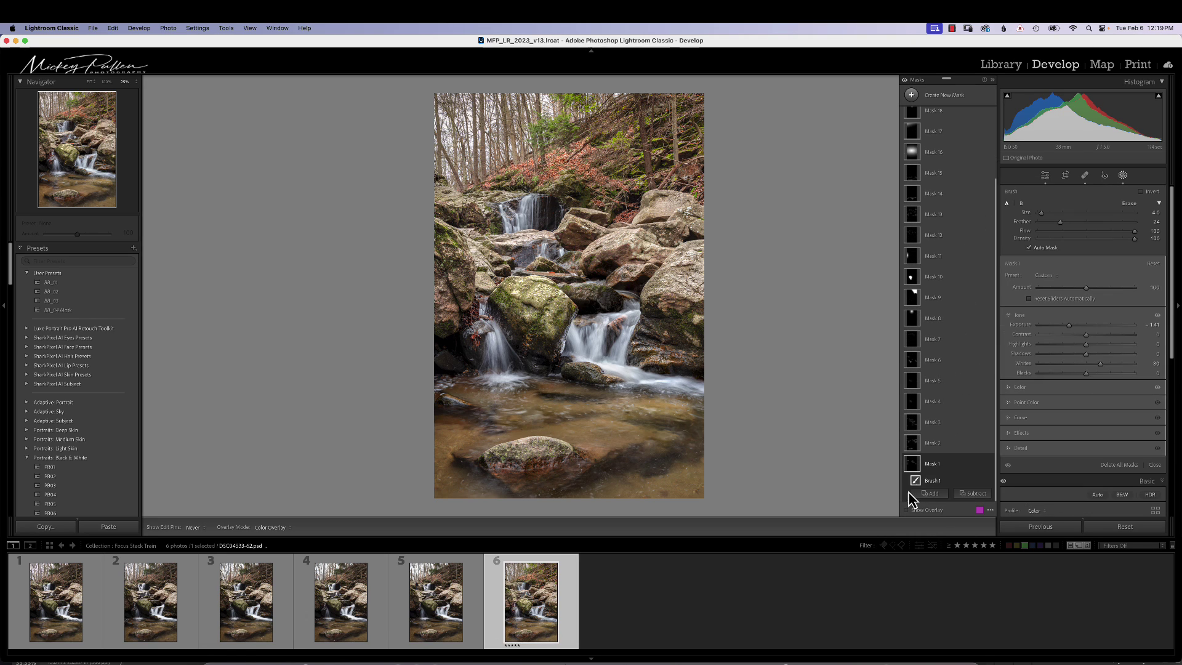
click(912, 466)
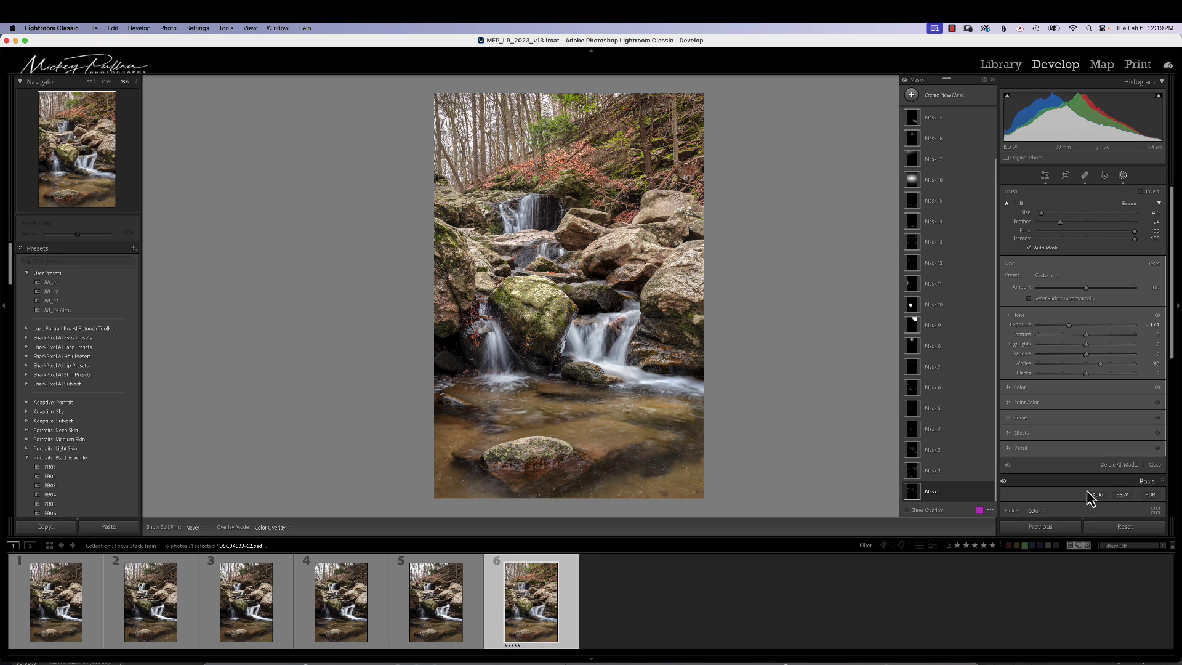
click(907, 510)
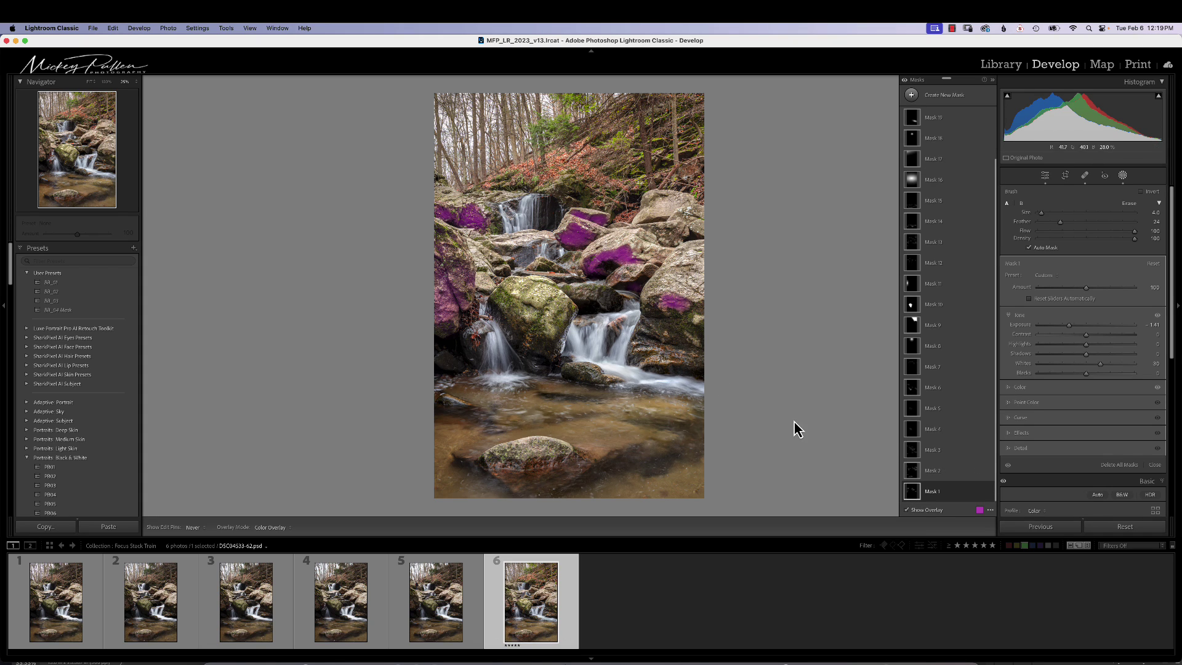
- Inspect Masks 2 through 7 in turn, expanding their brush components and settings
click(918, 472)
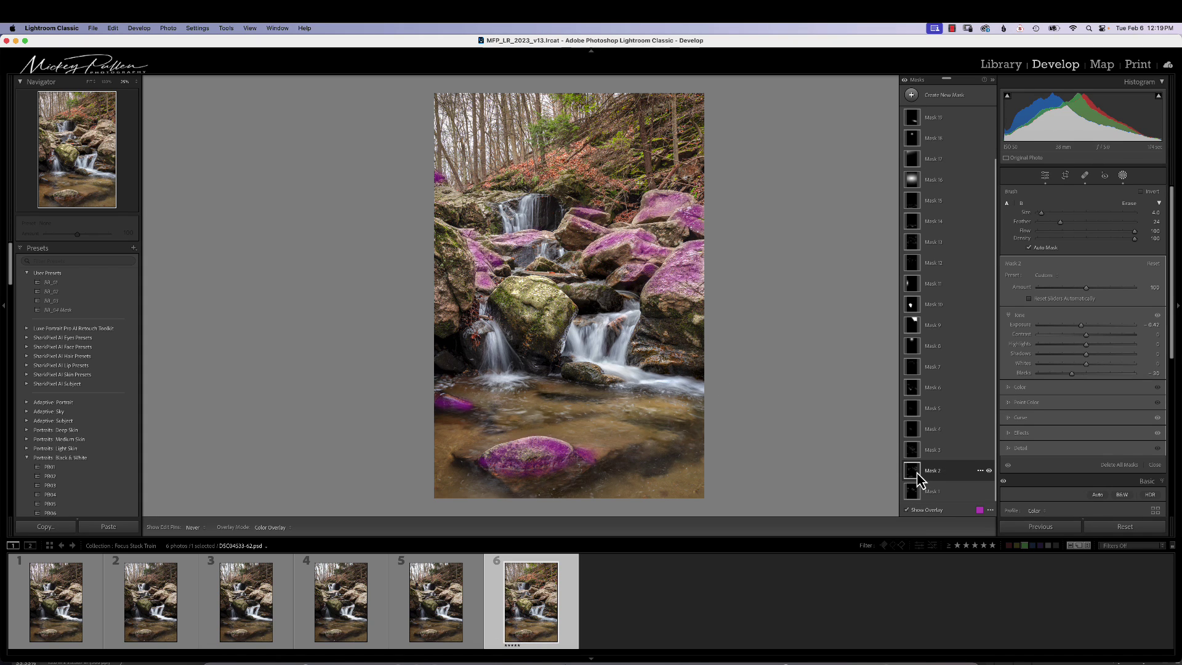
click(916, 455)
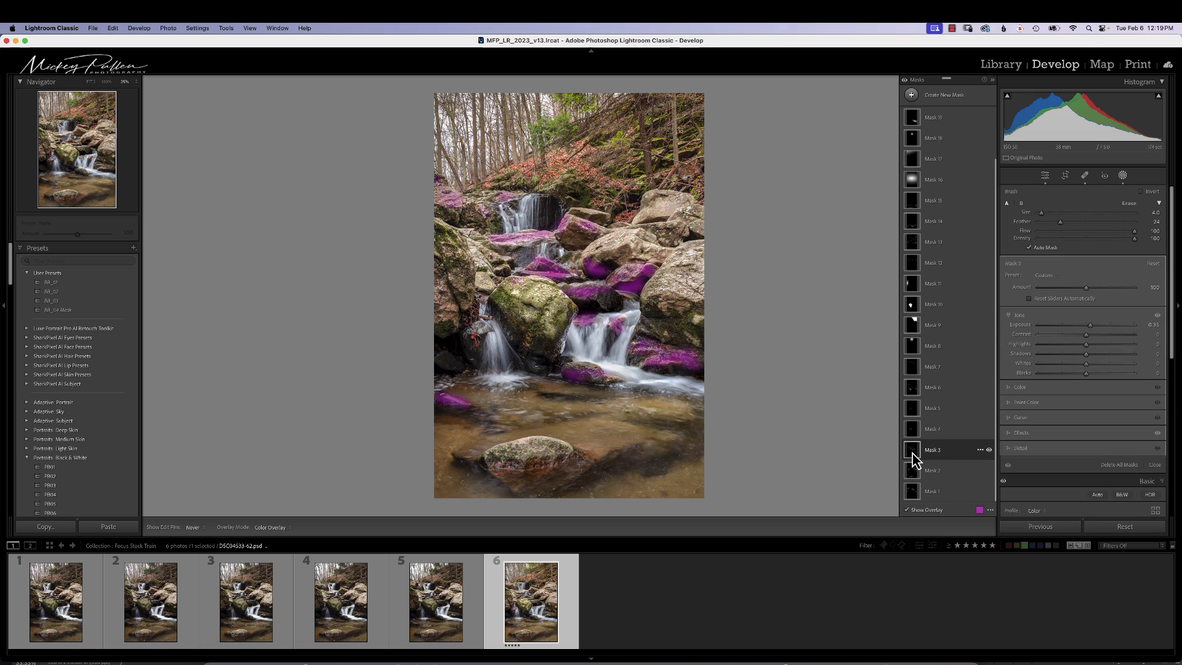
click(912, 456)
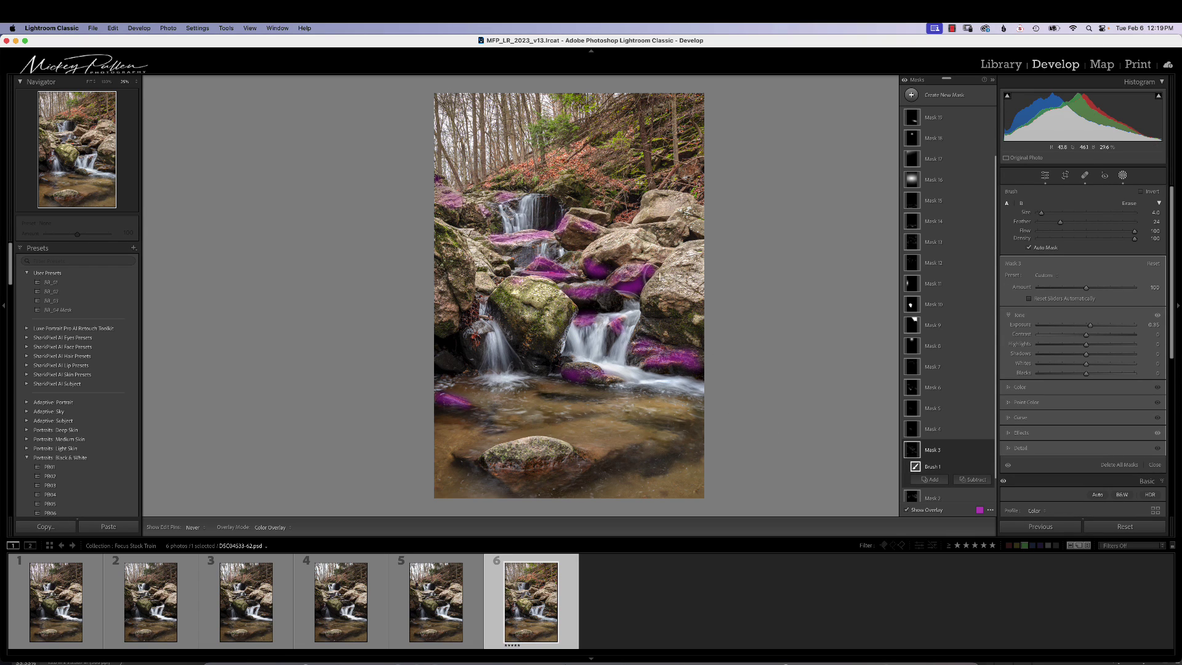
click(913, 429)
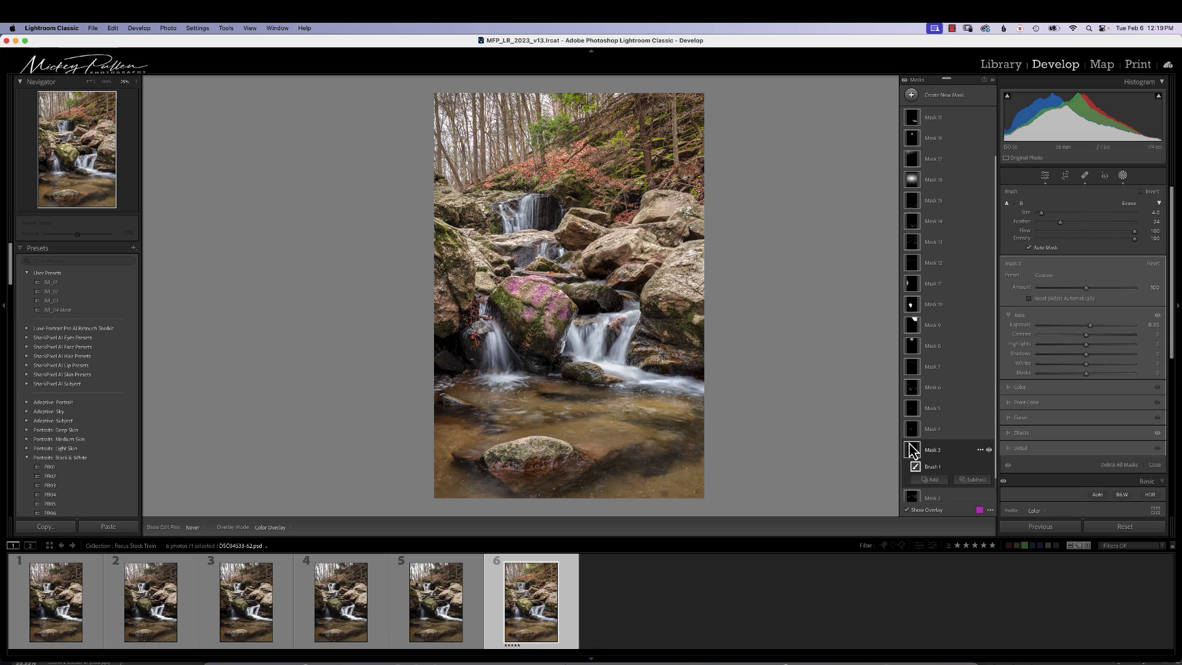
click(937, 413)
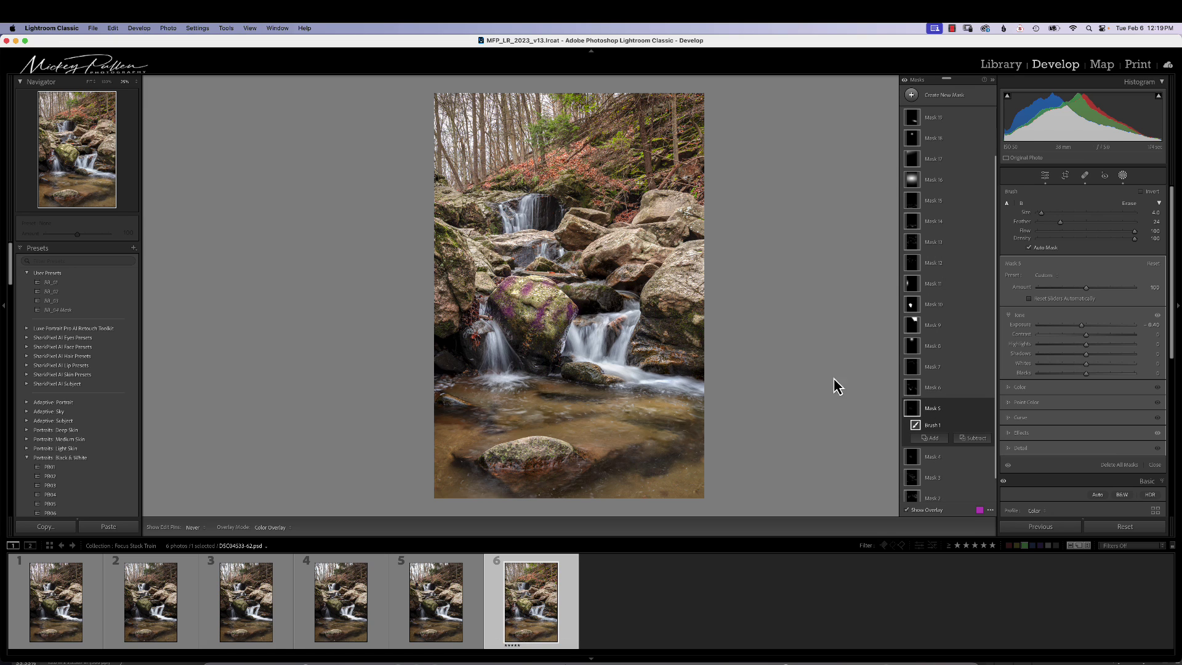
click(913, 389)
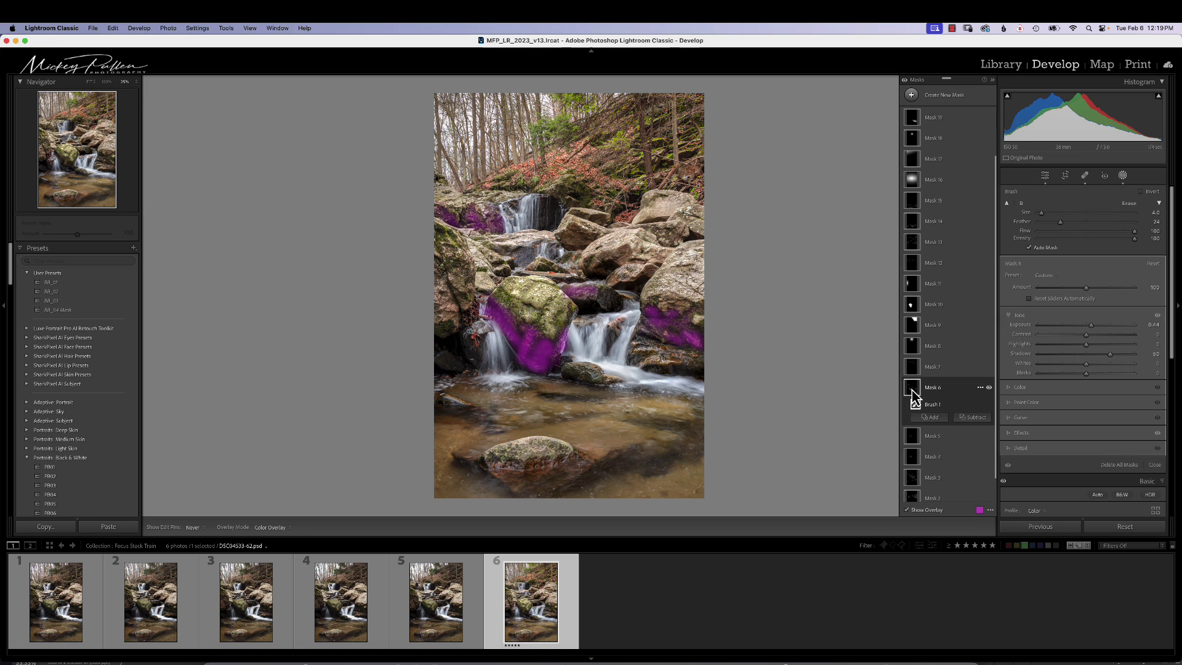
scroll(911, 365, down, 1)
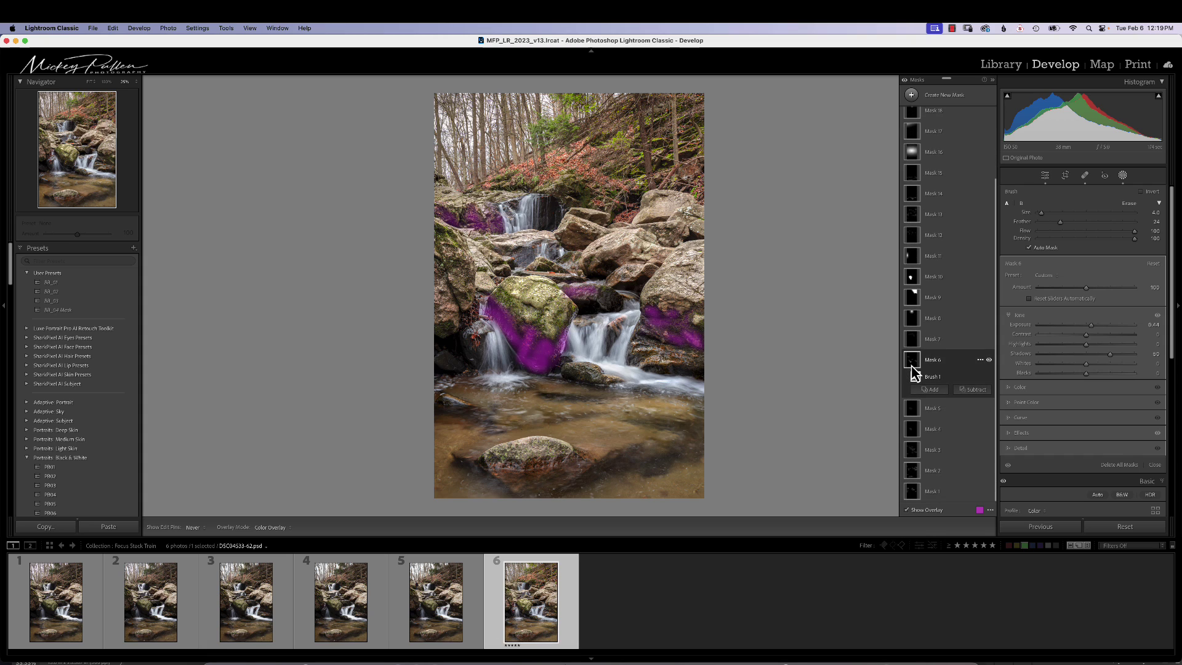
click(912, 366)
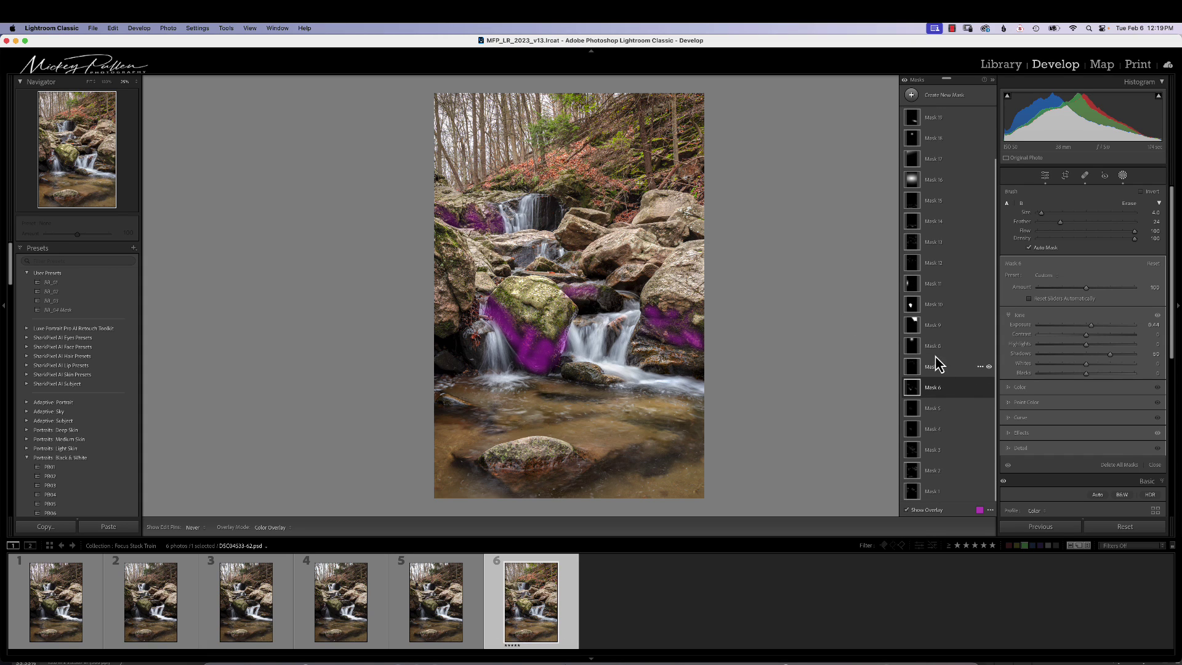
click(911, 373)
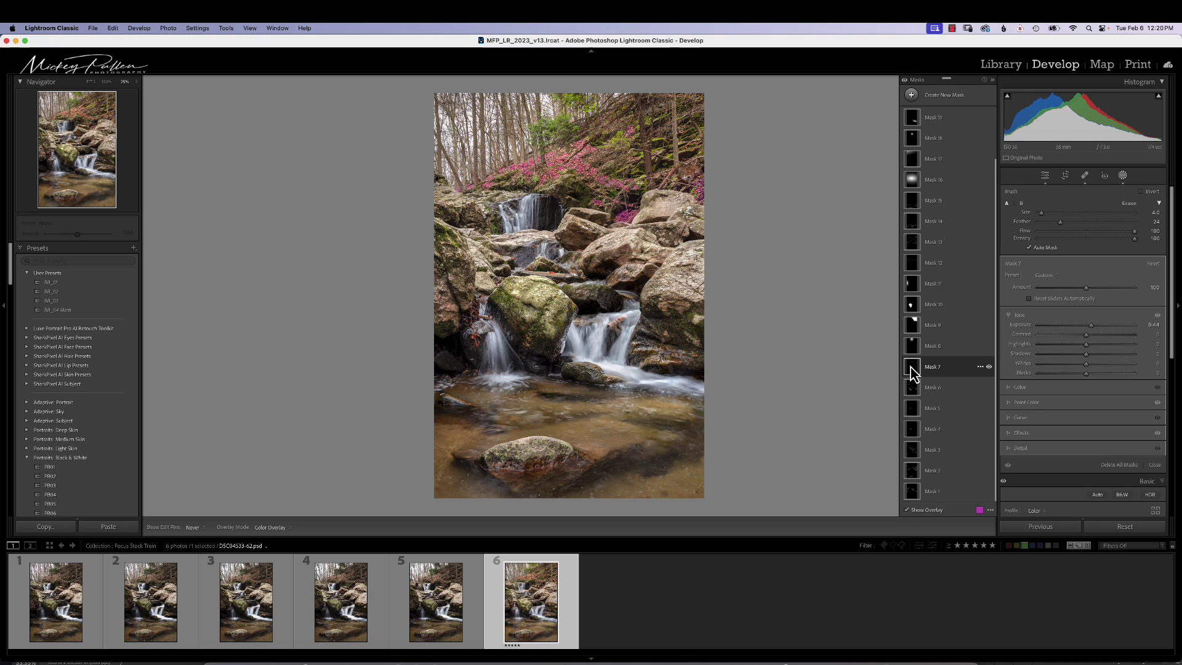
- Compare the photo with and without Mask 7, with Show Overlay turned off
click(911, 368)
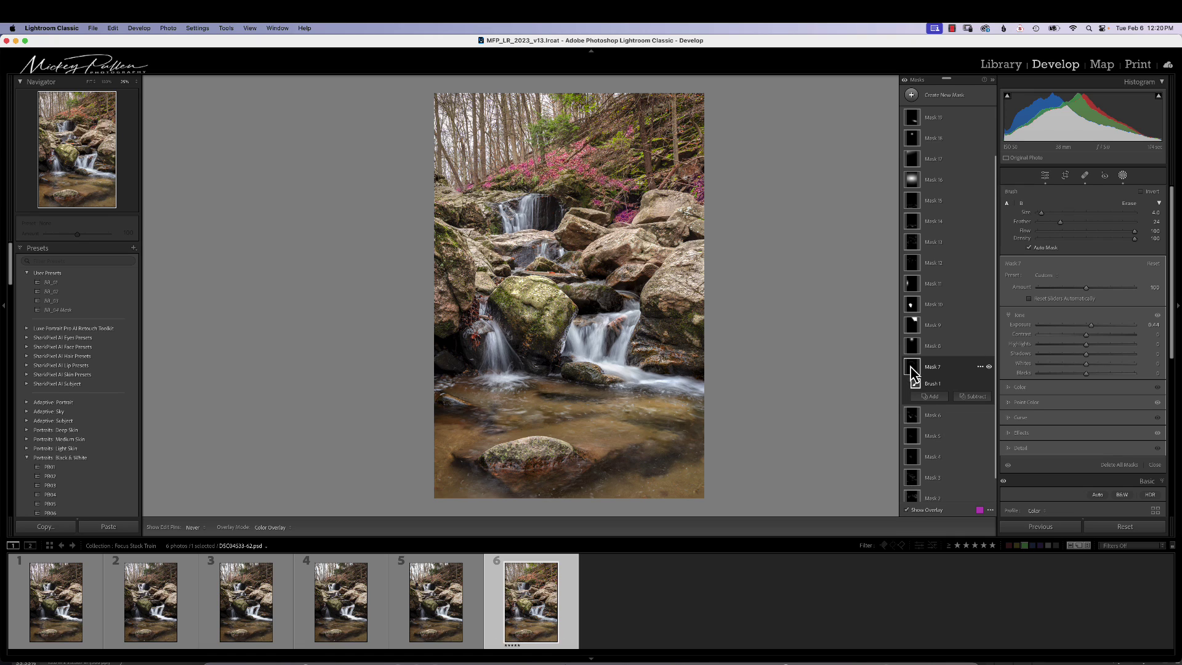
click(989, 367)
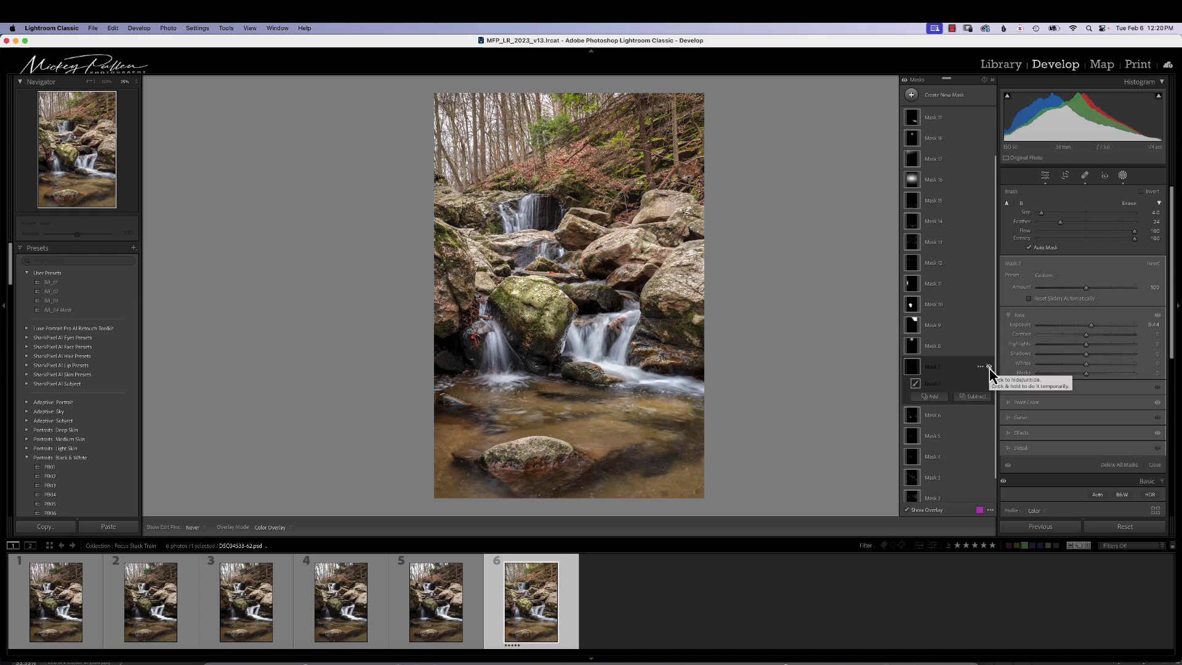
click(989, 368)
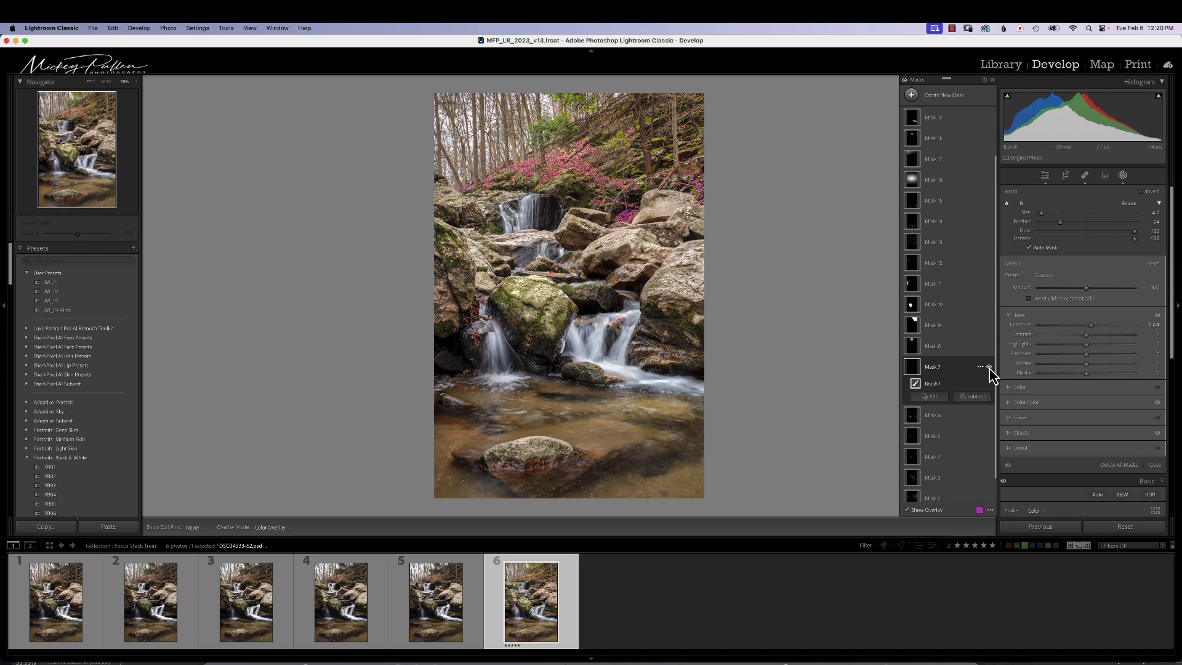
click(906, 511)
click(989, 368)
click(990, 368)
click(990, 369)
click(989, 368)
- View Mask 8's radial gradient, then compare the photo with and without Mask 9
click(912, 354)
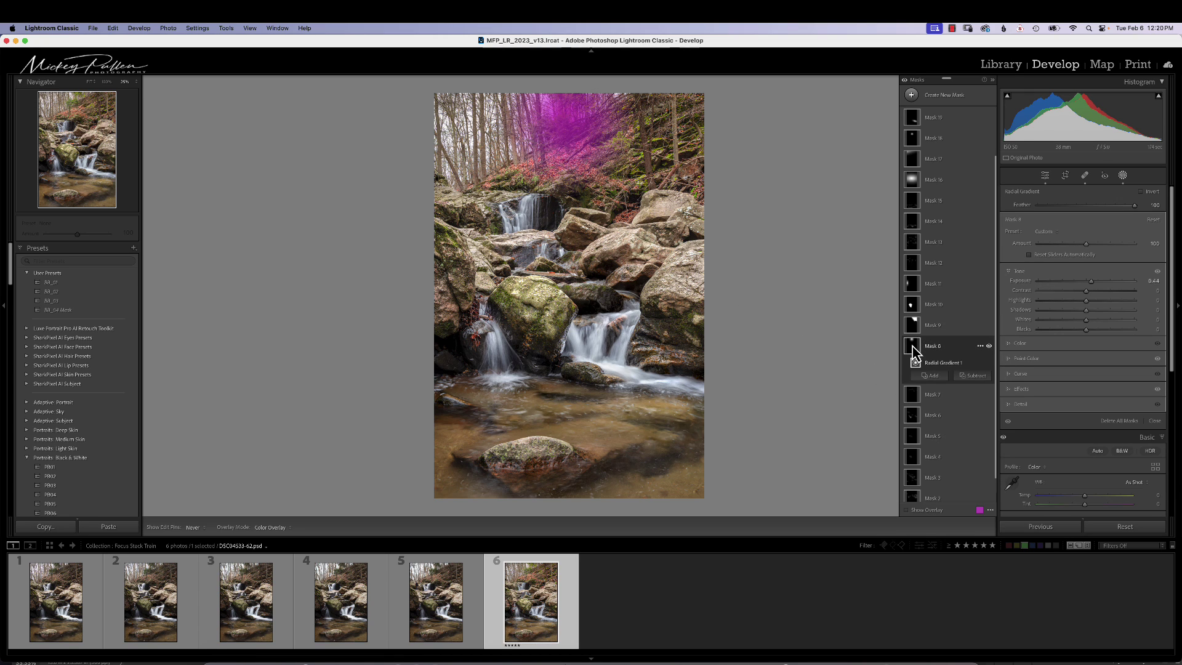
click(914, 326)
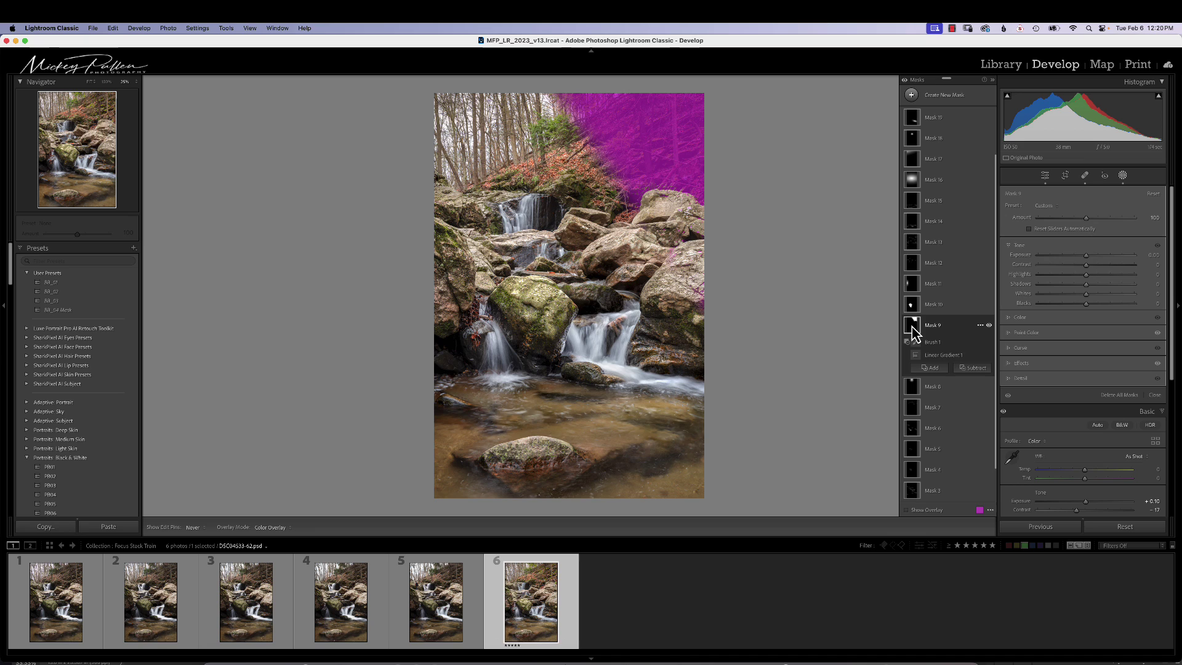
click(989, 325)
click(989, 325)
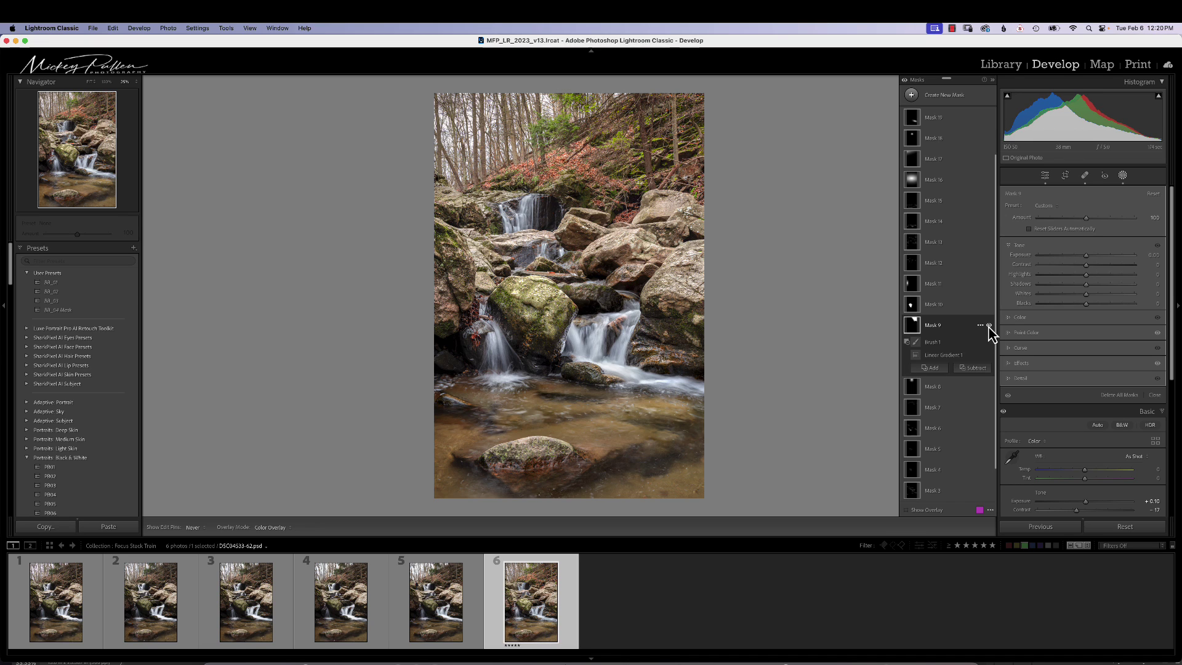
click(989, 325)
click(989, 326)
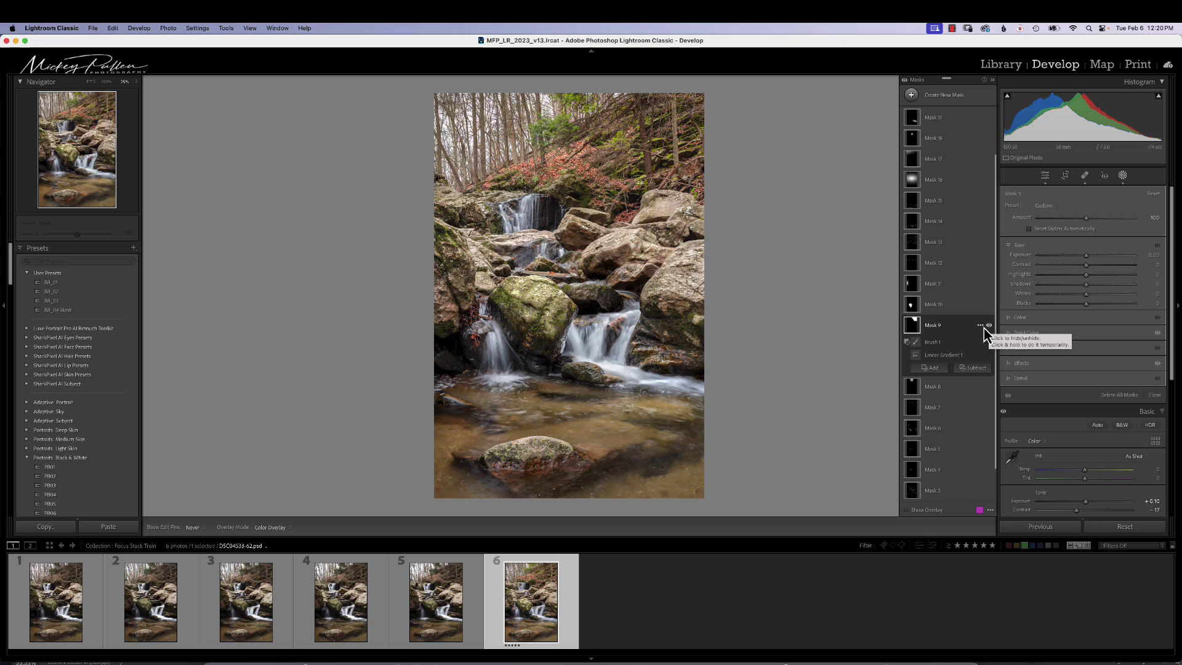
- Compare the left rocks with and without Mask 11, then view Mask 12's settings
mouse_move(912, 314)
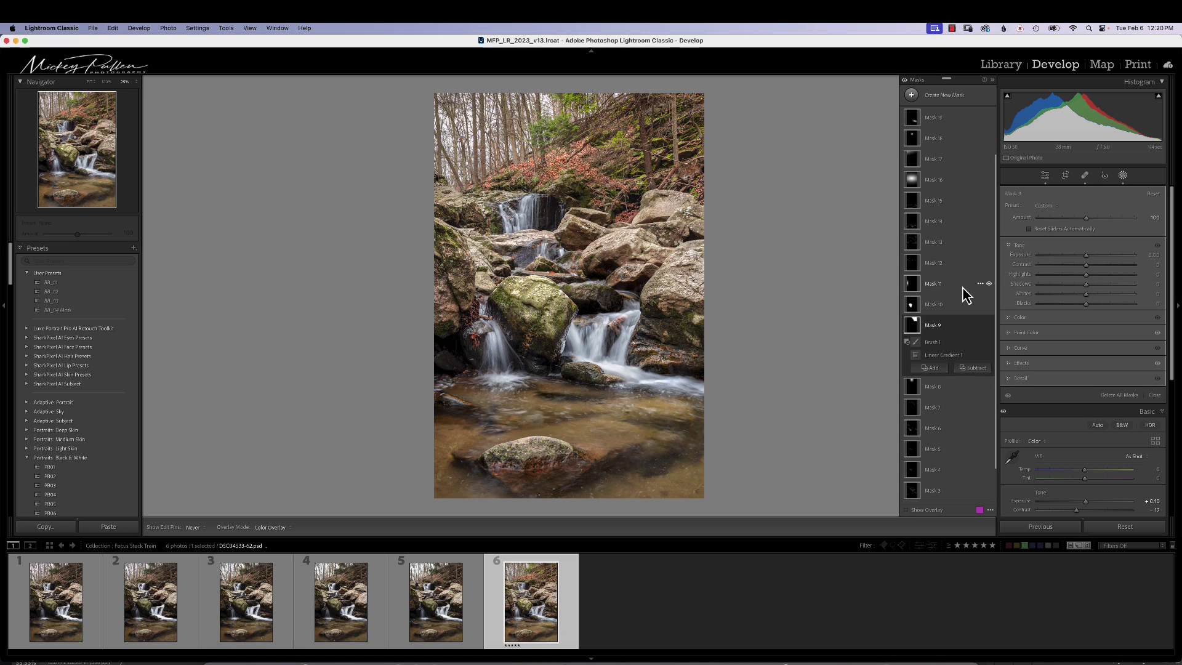
click(988, 284)
click(989, 284)
click(911, 264)
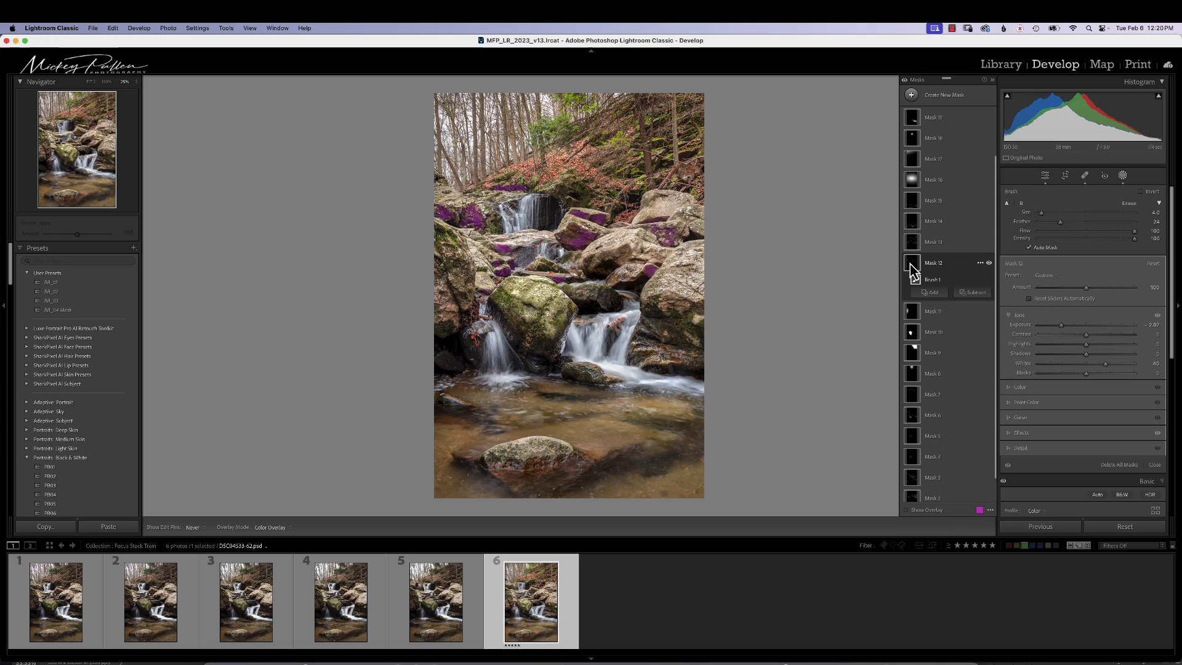
- Compare the photo with and without Mask 12, then switch off Mask 18's adjustment
click(989, 264)
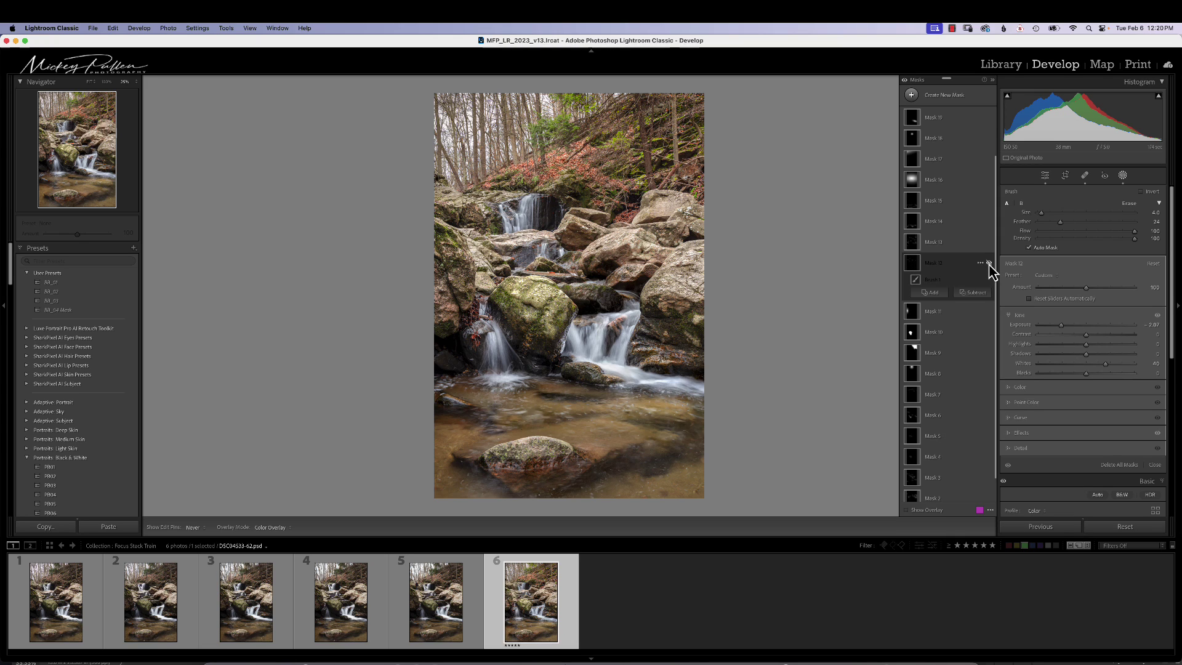
click(989, 264)
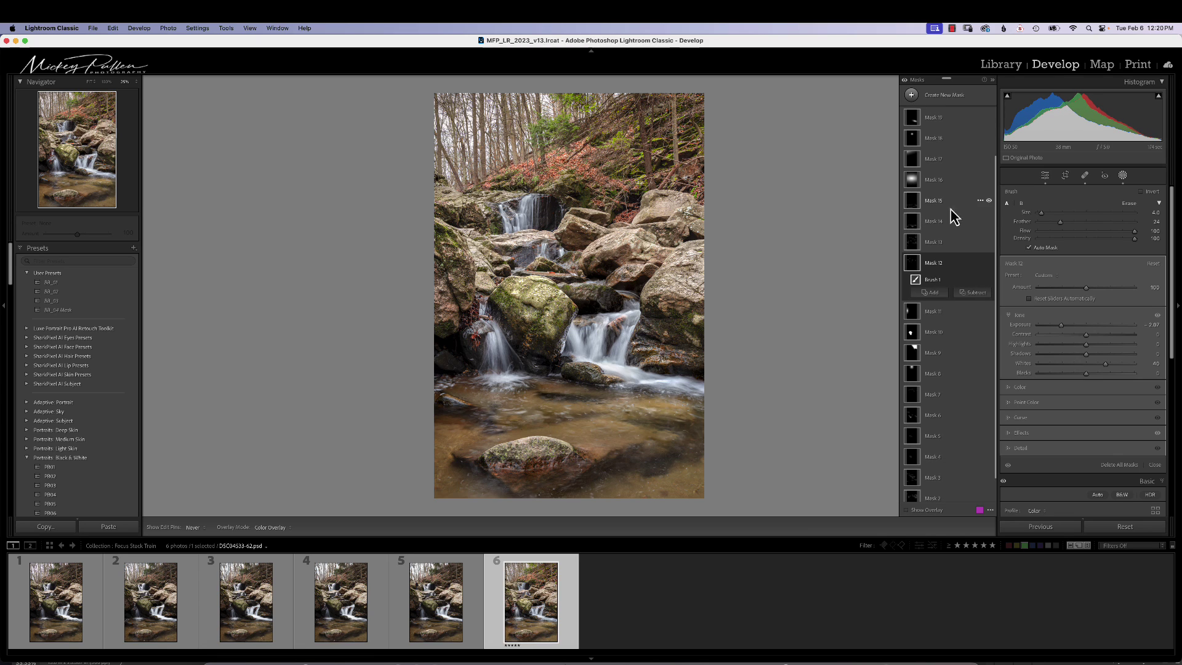
scroll(916, 192, up, 1)
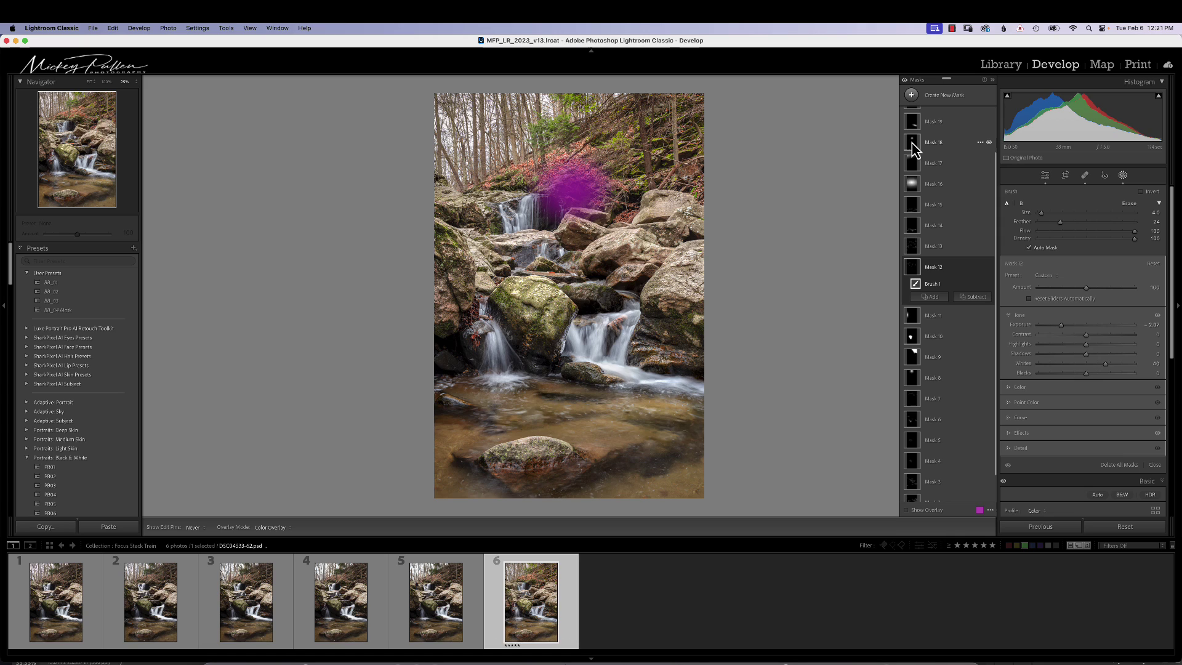
click(989, 143)
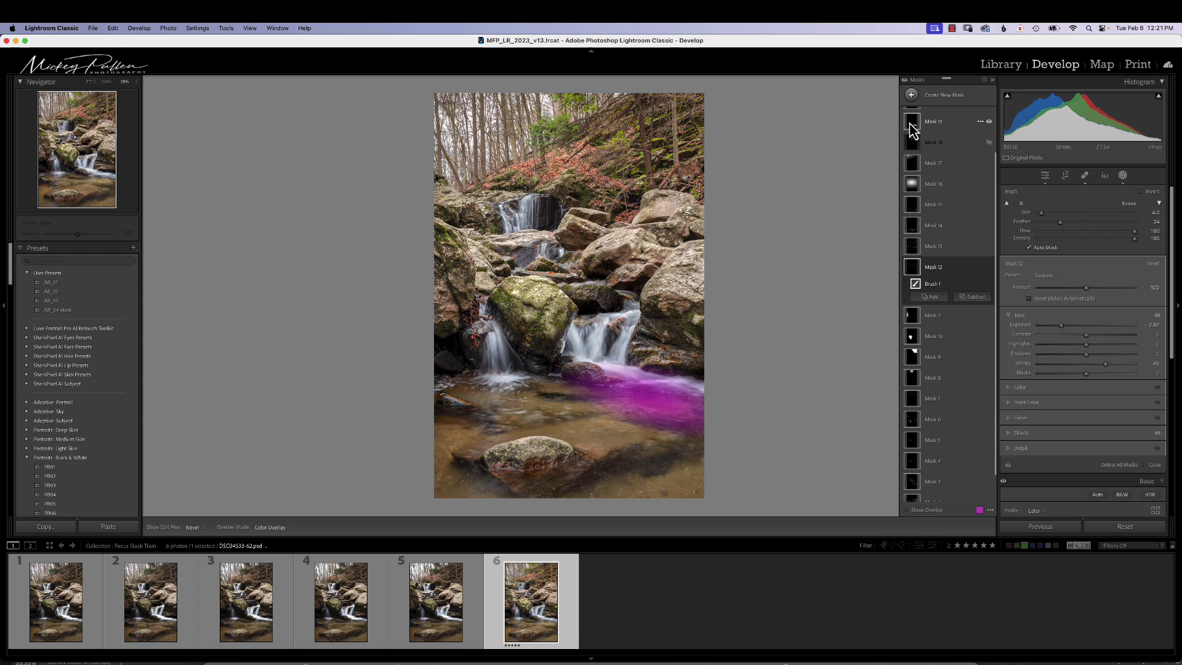
scroll(914, 132, up, 3)
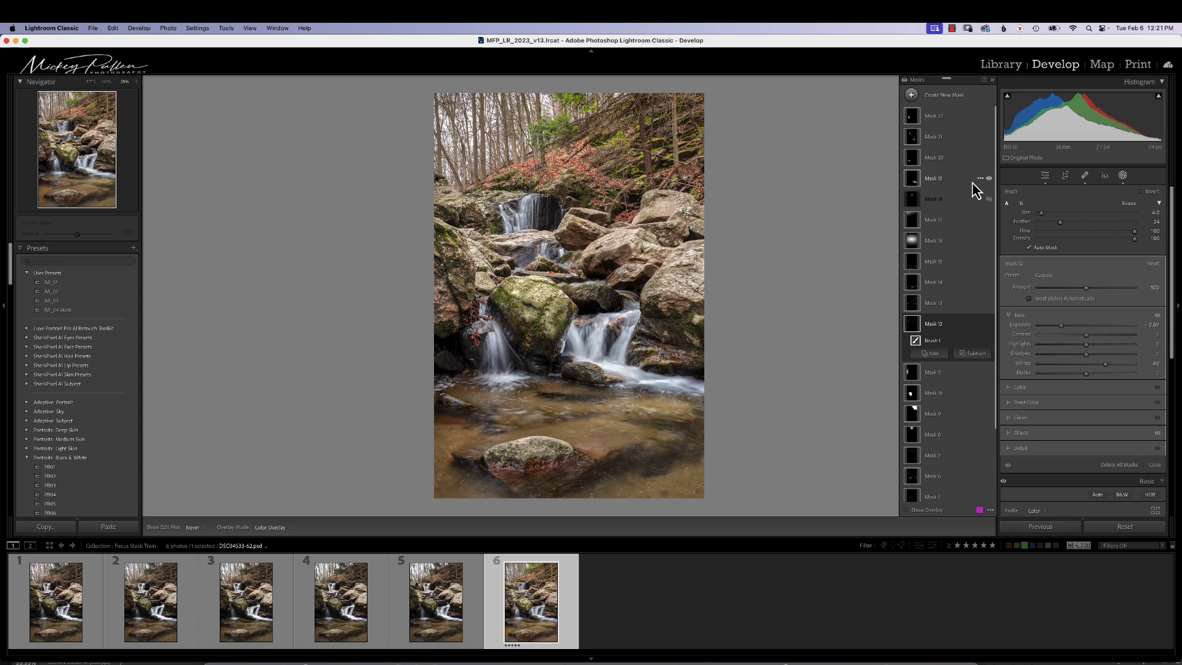
- View Mask 20's radial gradient and compare the photo with and without Mask 21
click(913, 161)
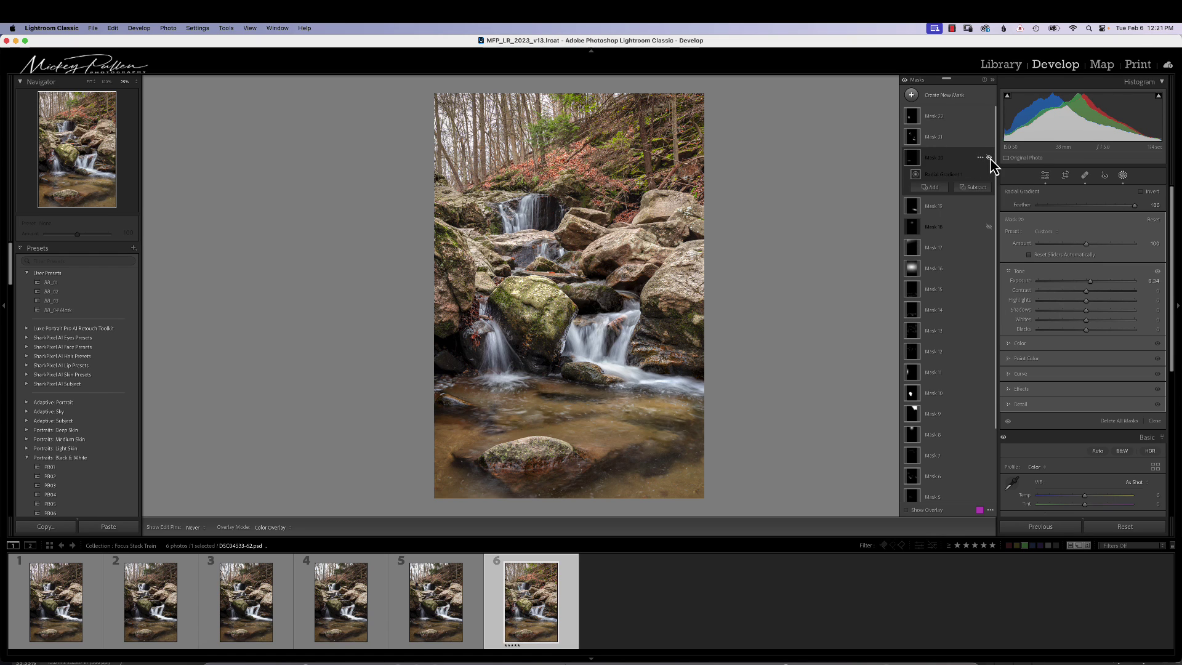
click(913, 140)
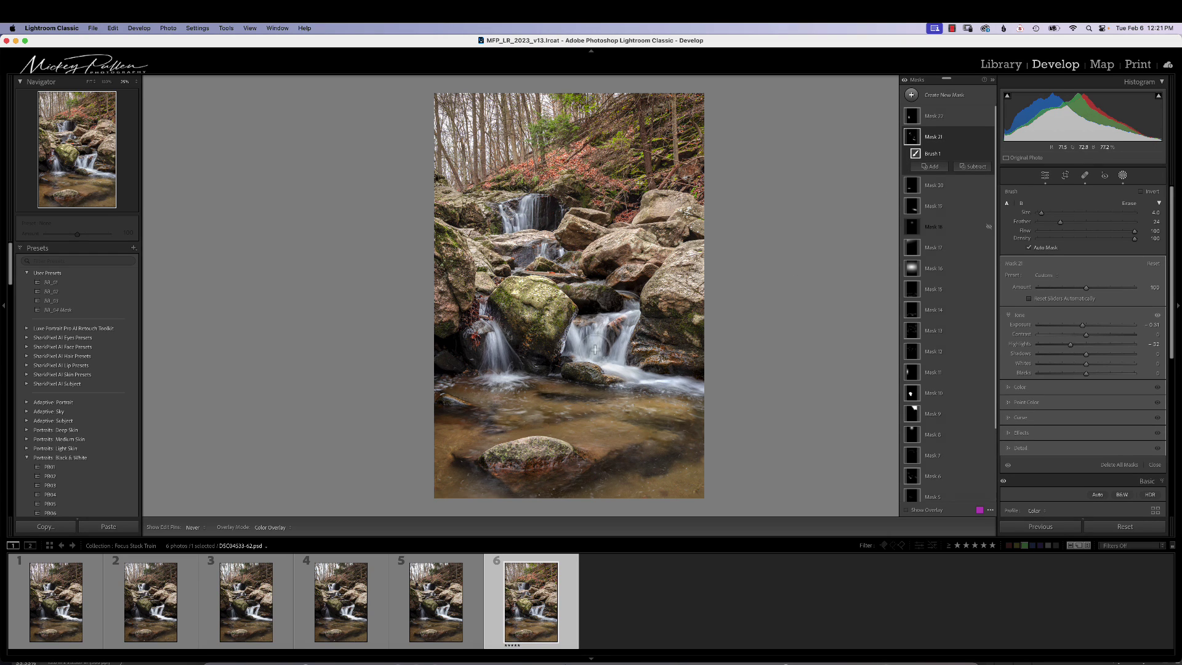
click(989, 137)
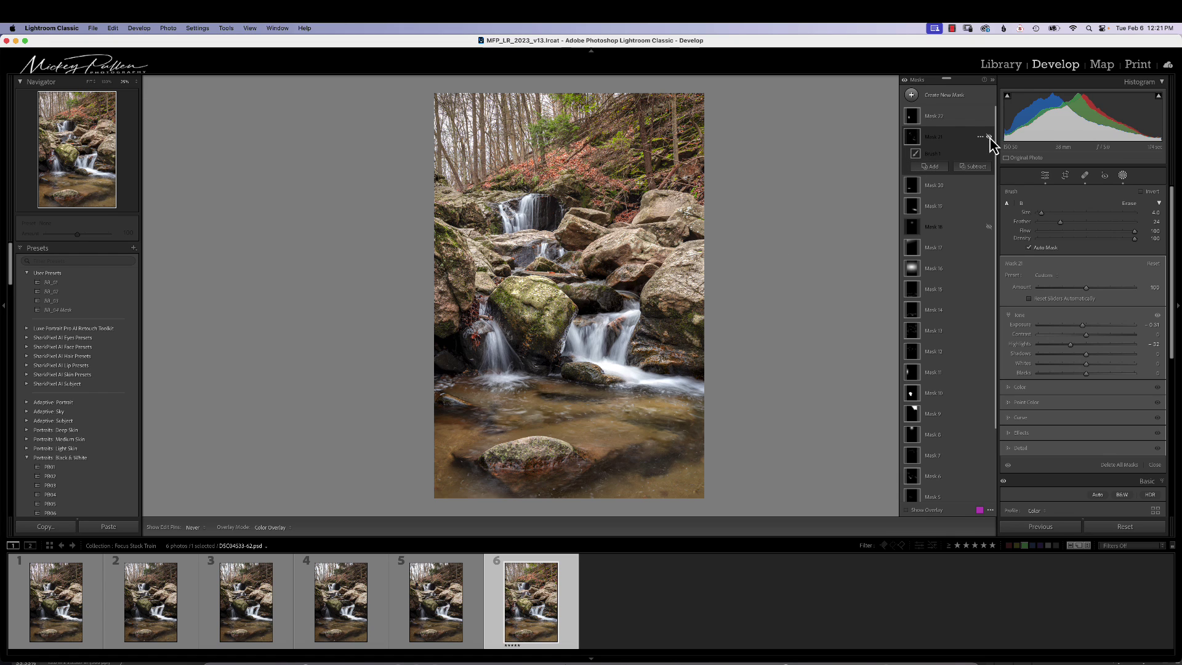
click(989, 136)
click(989, 136)
click(989, 136)
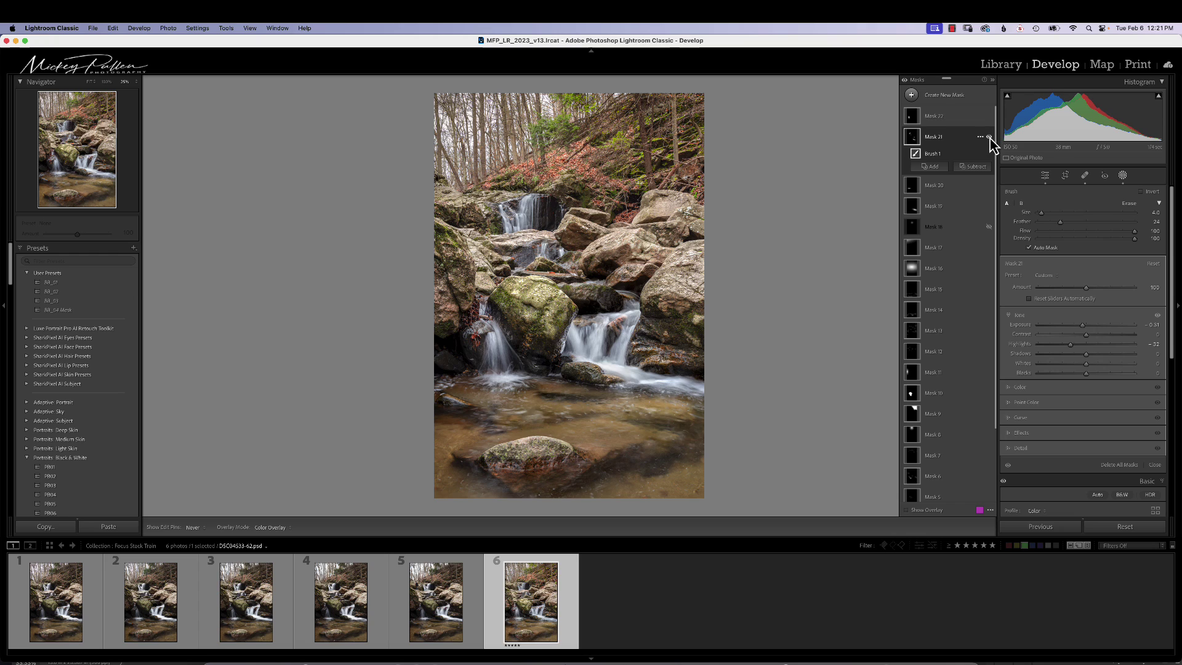
click(989, 137)
click(989, 137)
- Select Mask 22's radial gradient and compare the photo with and without it
click(912, 121)
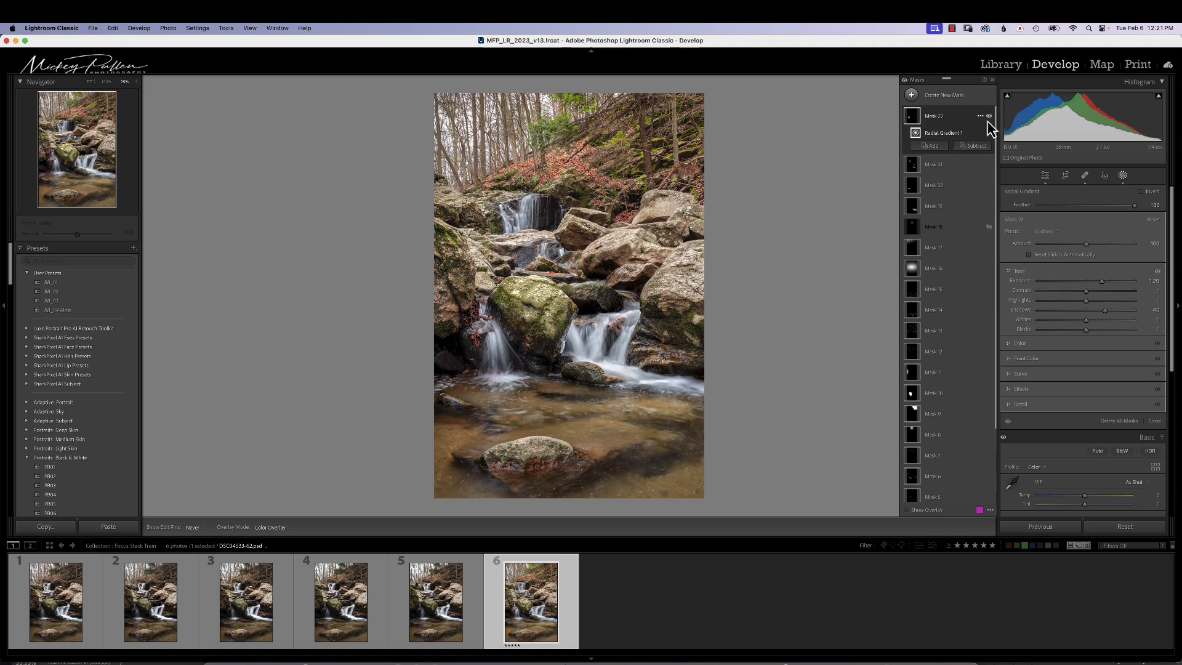
click(990, 117)
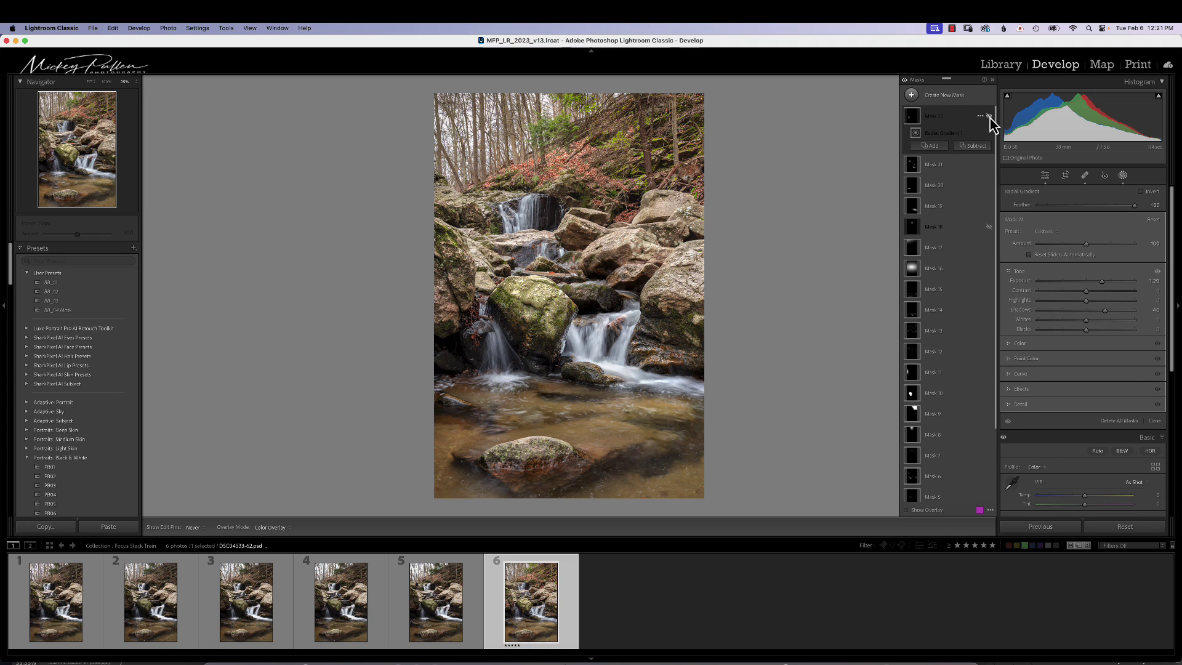
click(990, 117)
click(990, 117)
click(990, 116)
click(989, 117)
click(990, 117)
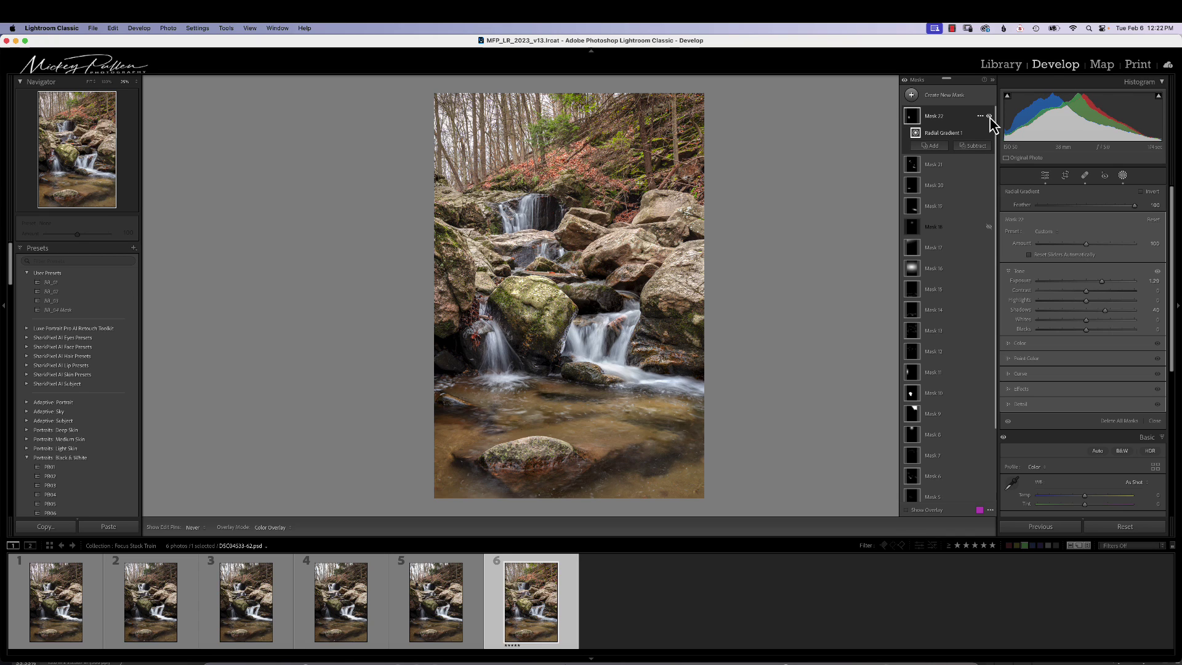